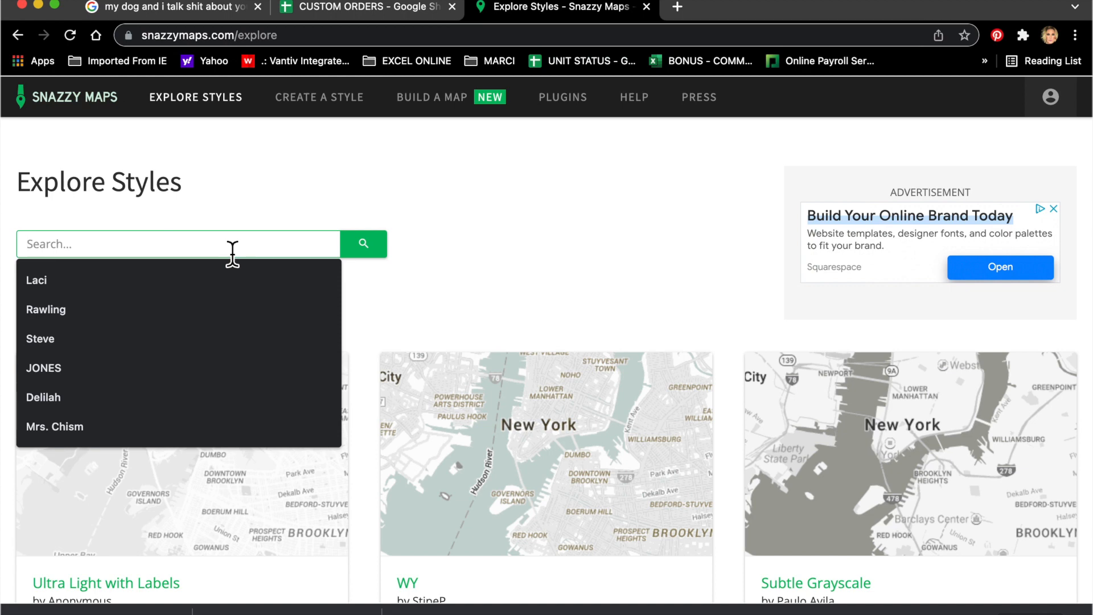
Step: Search Snazzy Maps styles for 'lake water only' and open the Only water result
{"action": "type", "text": "e water o"}
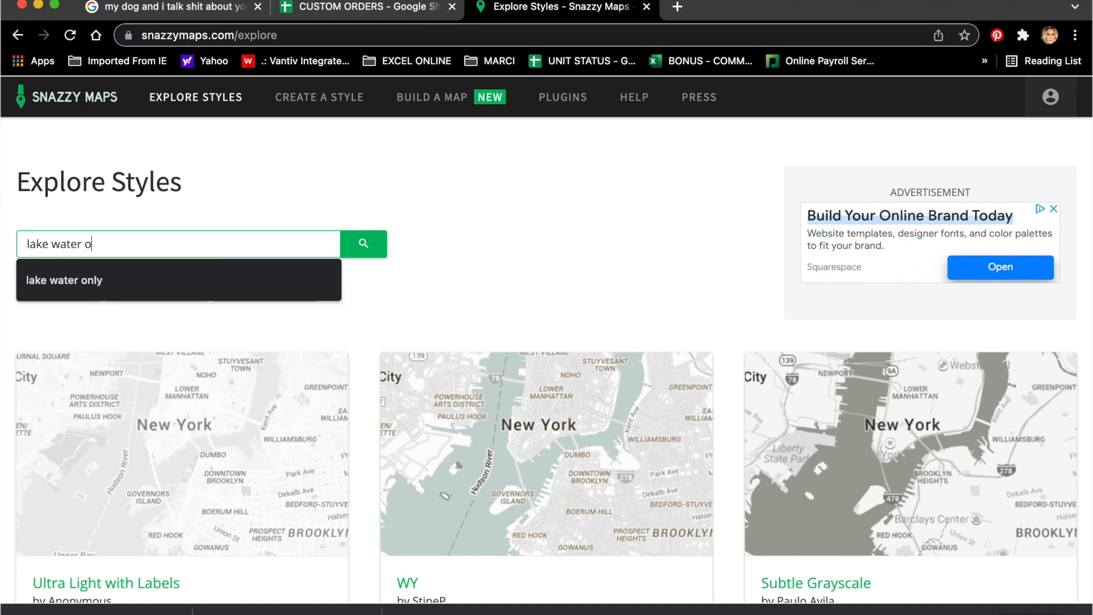
{"action": "type", "text": "nly"}
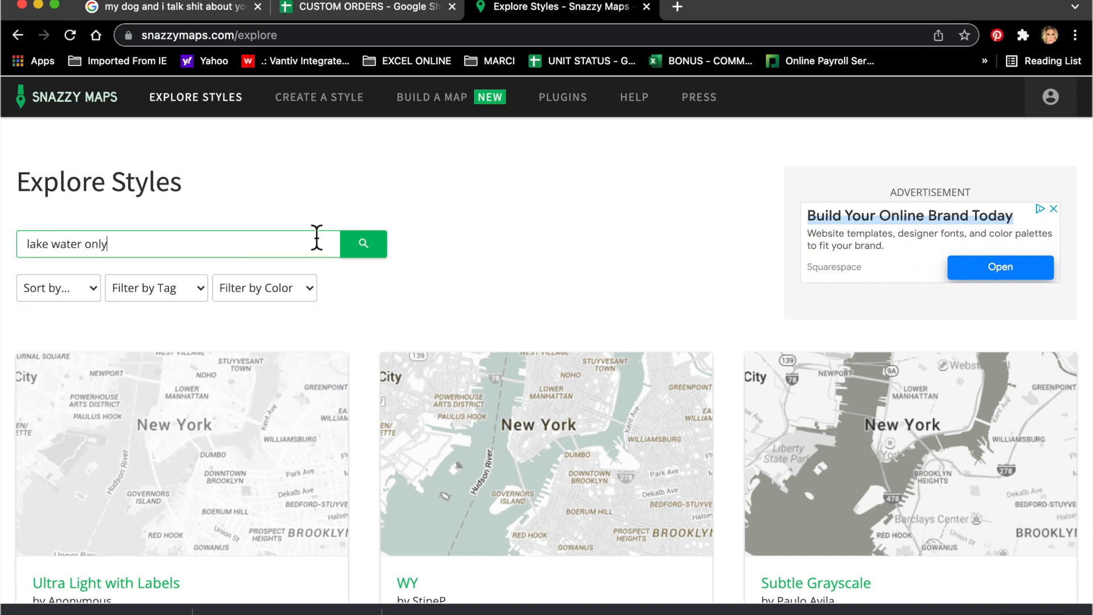
{"action": "left_click", "coordinate": [374, 254]}
{"action": "left_click", "coordinate": [251, 450]}
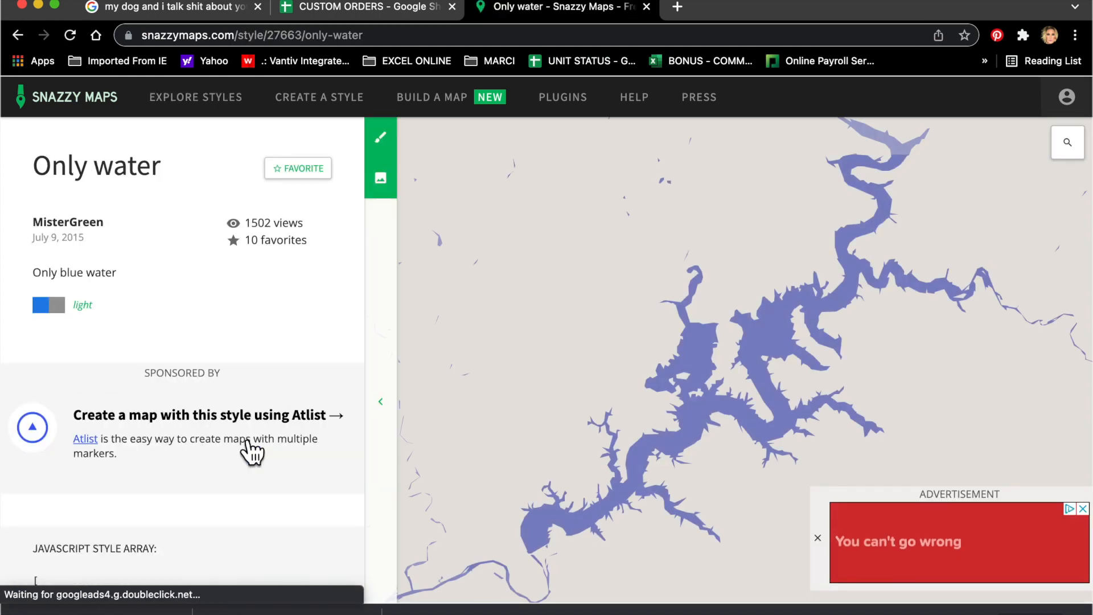
Step: Look up Grand Lake, Lake of the Ozarks and Table Rock Lake in the map's location search
{"action": "left_click", "coordinate": [1068, 148]}
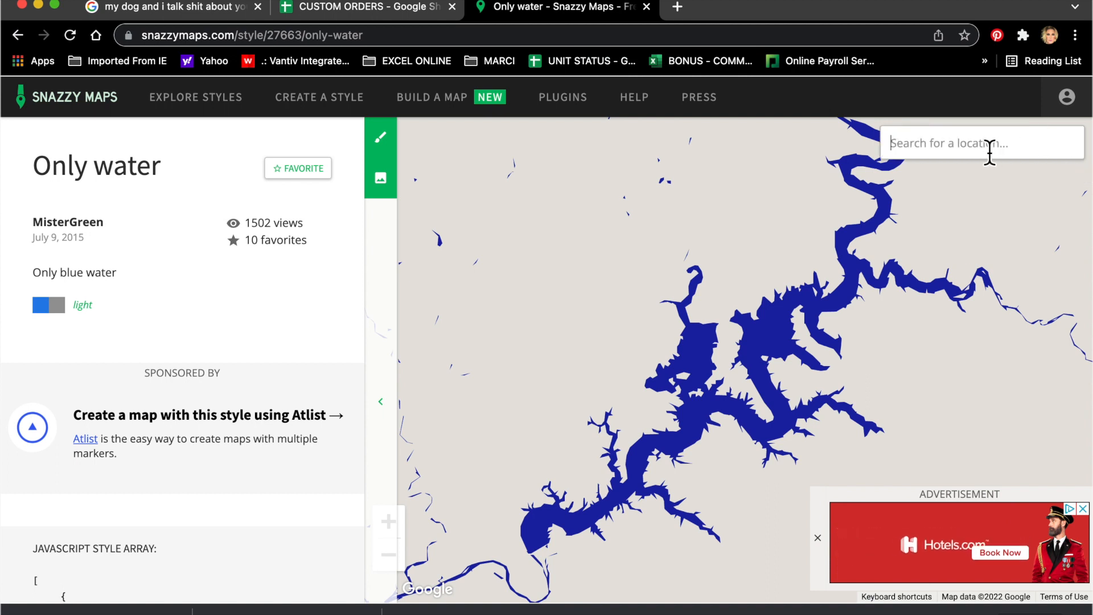
{"action": "type", "text": "grand lake"}
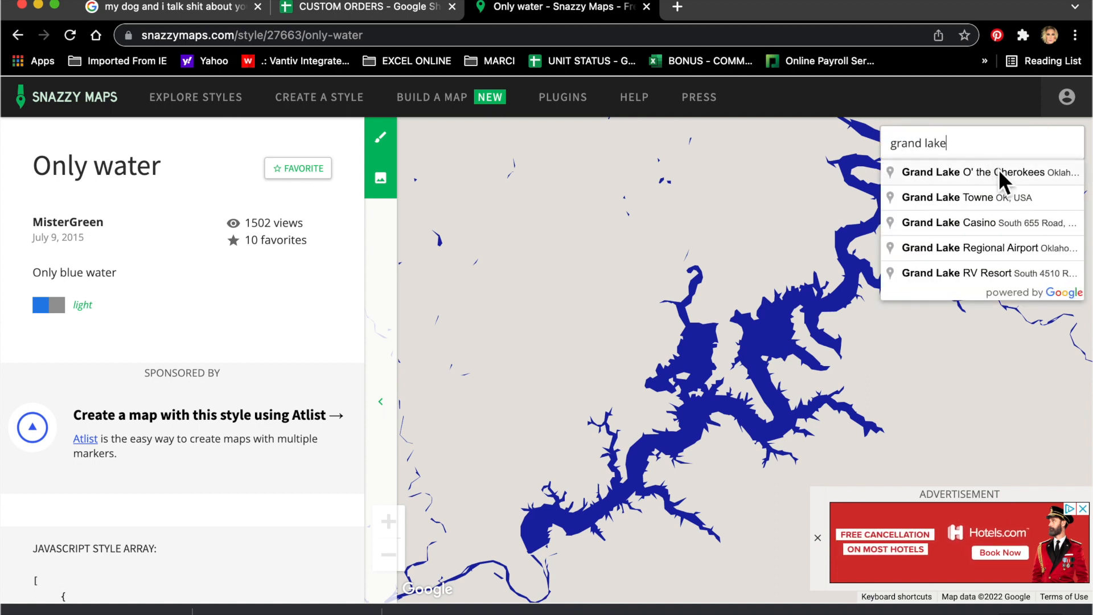
{"action": "left_click", "coordinate": [998, 169]}
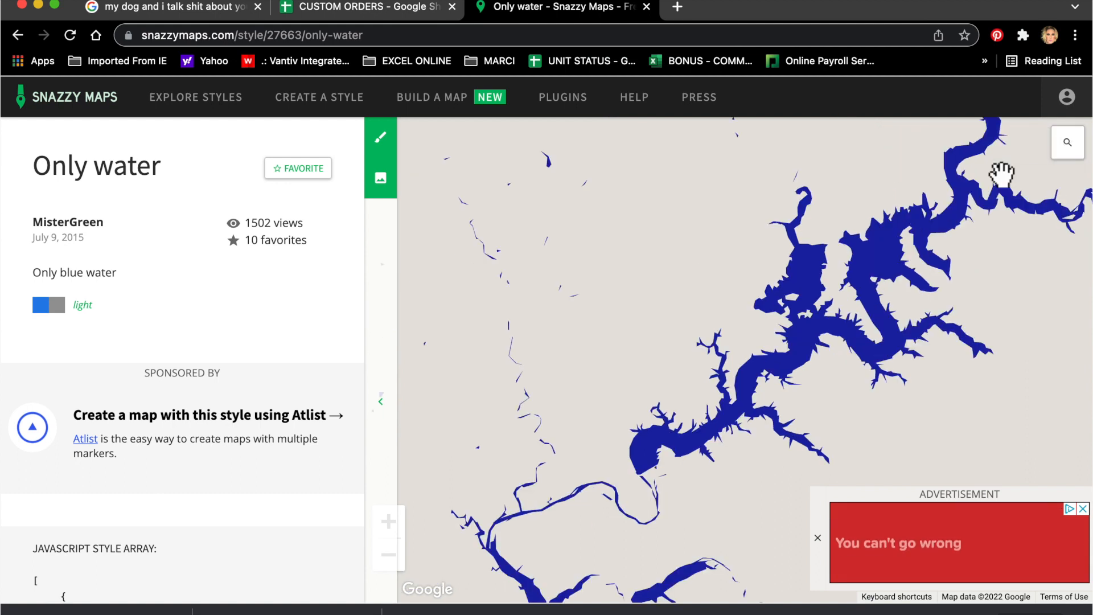
{"action": "left_click", "coordinate": [1064, 144]}
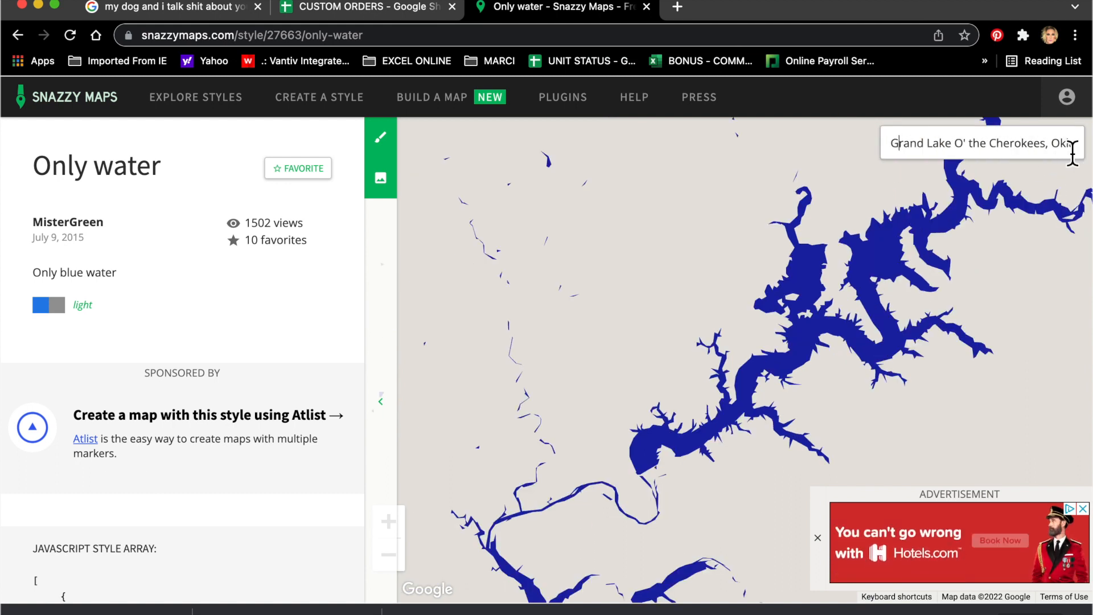
{"action": "triple_click", "coordinate": [1003, 148]}
{"action": "type", "text": "lake of the o"}
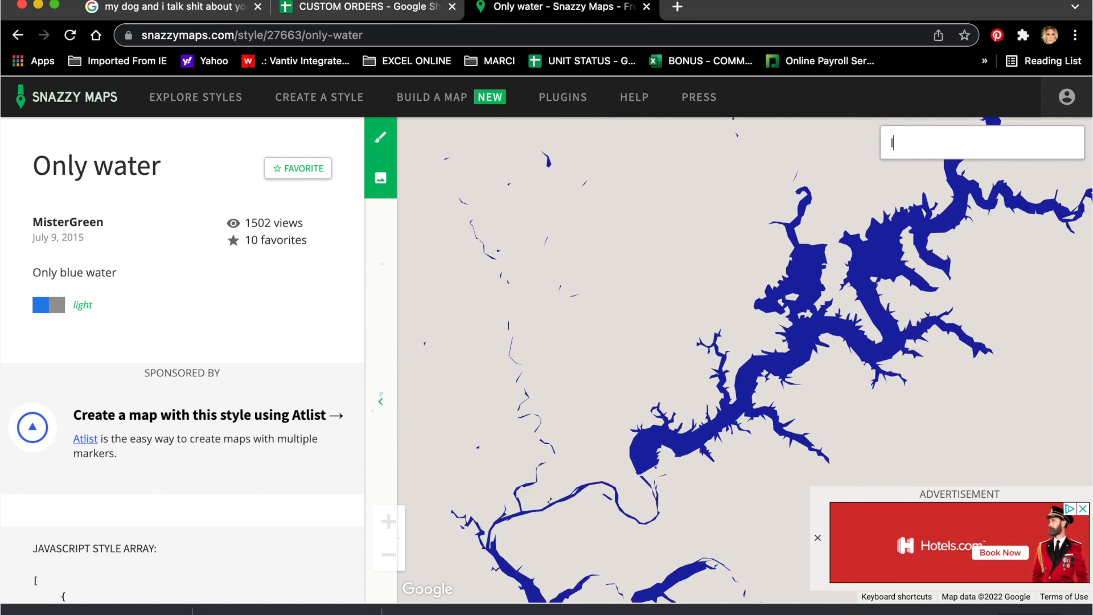
{"action": "type", "text": "zarks"}
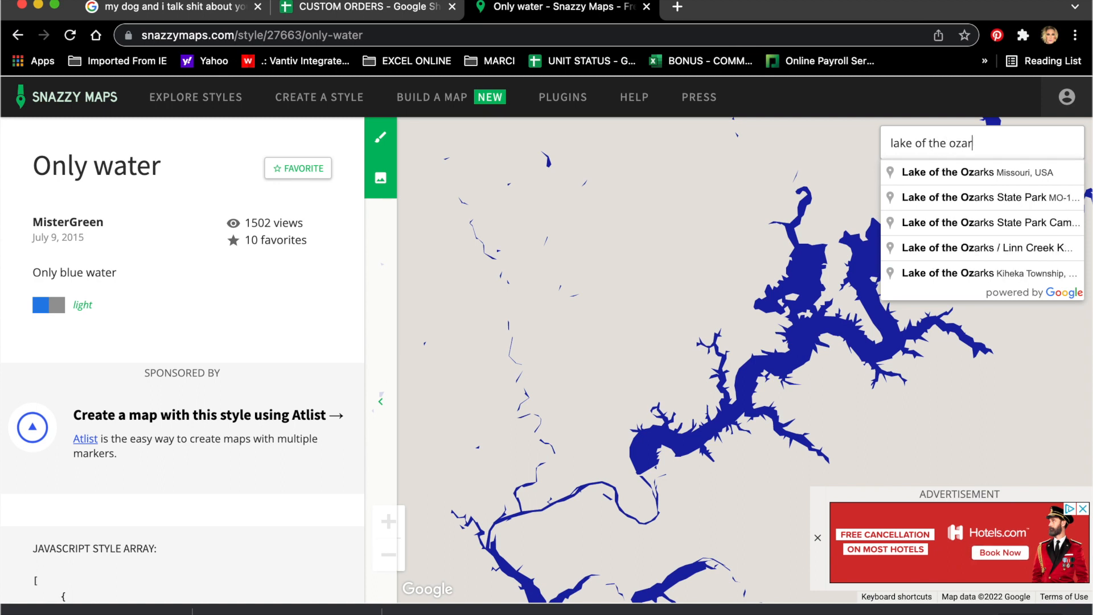
{"action": "left_click", "coordinate": [1001, 171]}
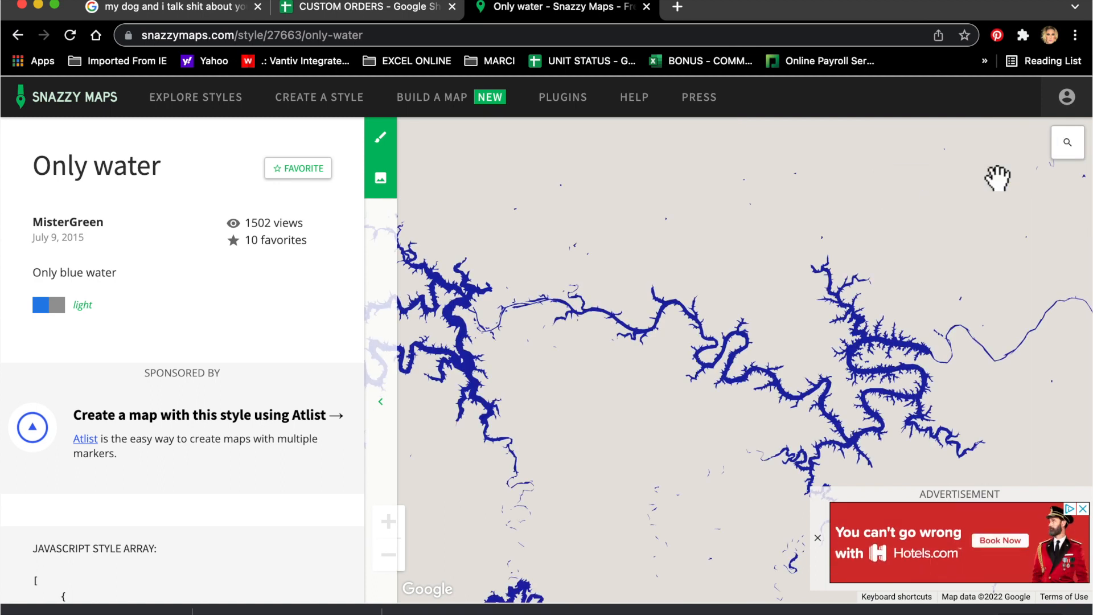
{"action": "left_click", "coordinate": [1067, 151]}
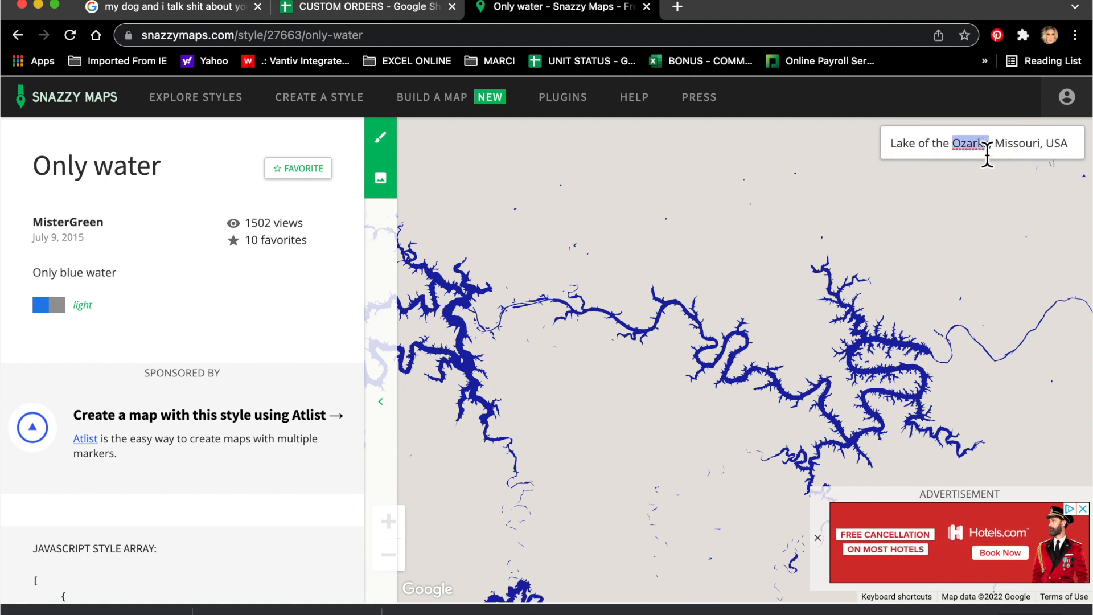
{"action": "triple_click", "coordinate": [987, 153]}
{"action": "type", "text": "table"}
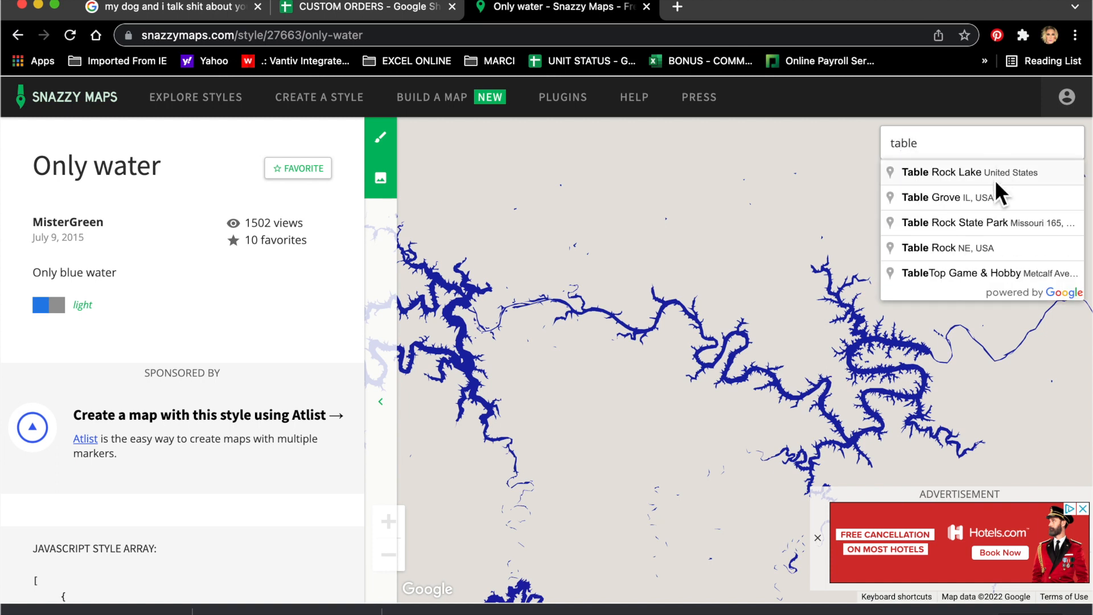
{"action": "left_click", "coordinate": [997, 181]}
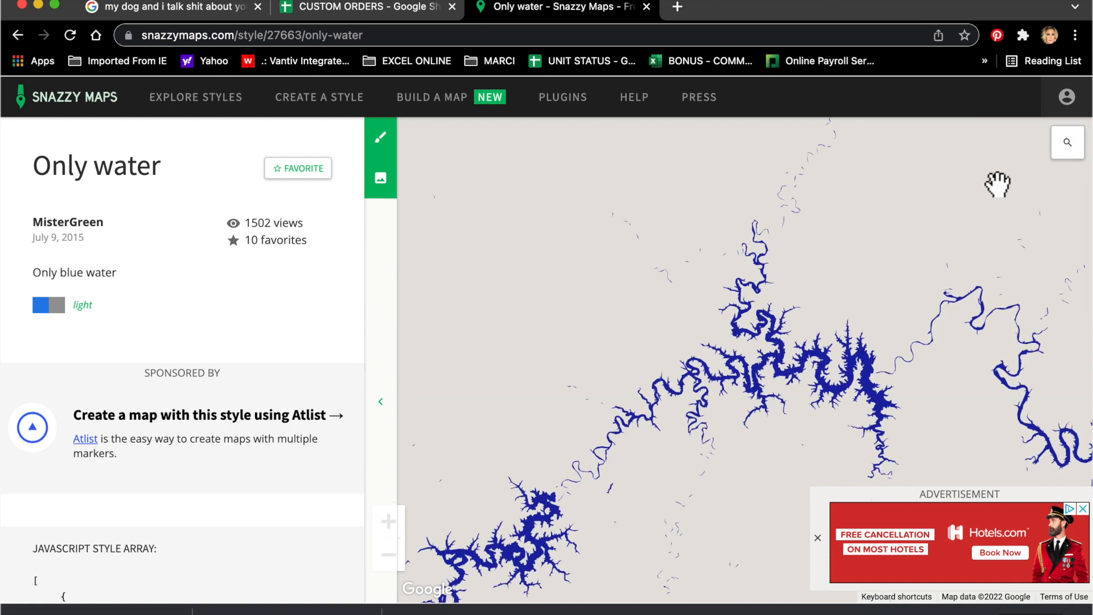
Step: Return the map to Grand Lake O' the Cherokees and pan so the whole lake is centred
{"action": "mouse_move", "coordinate": [1070, 155]}
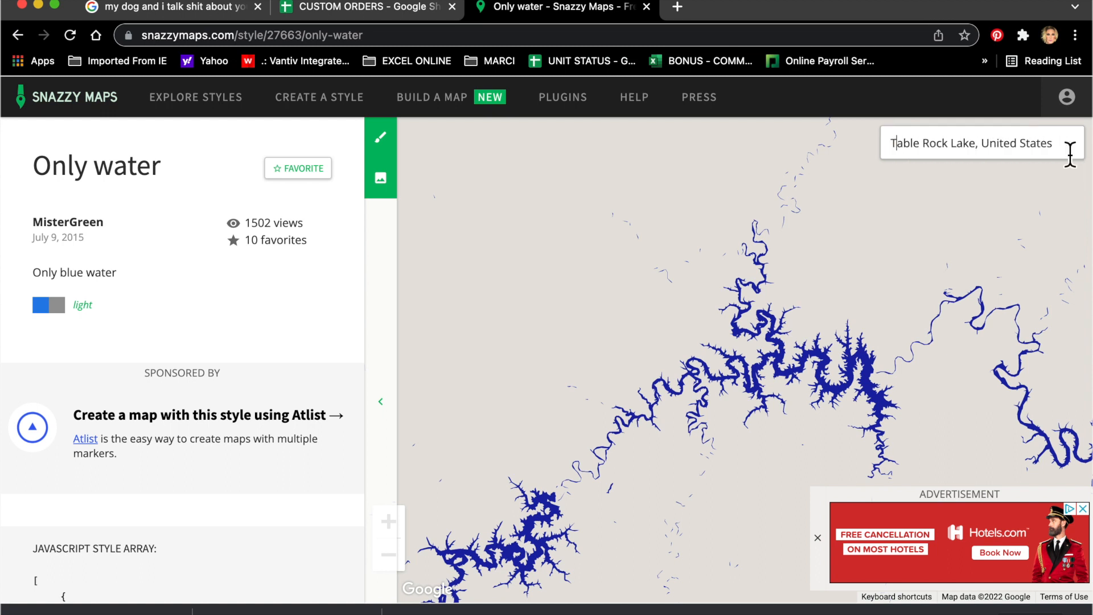
{"action": "triple_click", "coordinate": [1009, 151]}
{"action": "type", "text": "grand"}
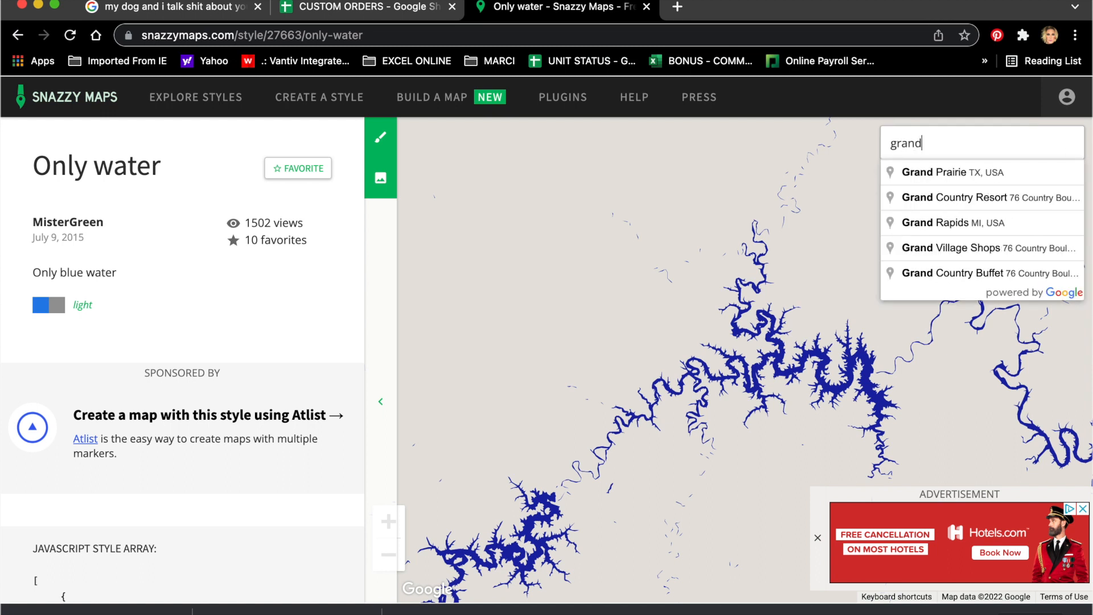
{"action": "type", "text": " lake"}
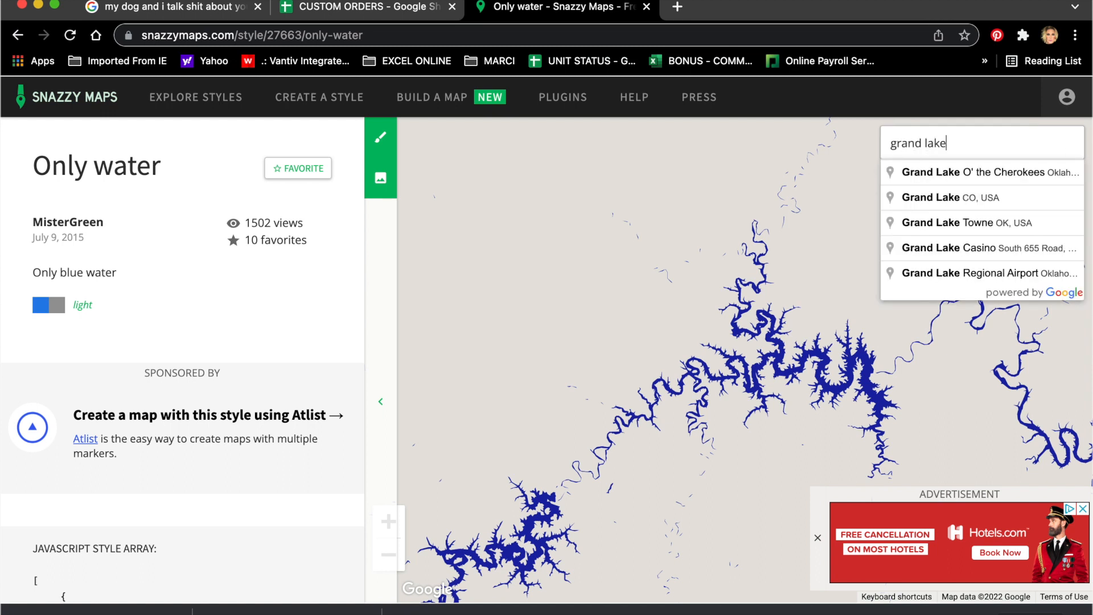
{"action": "left_click", "coordinate": [1019, 172]}
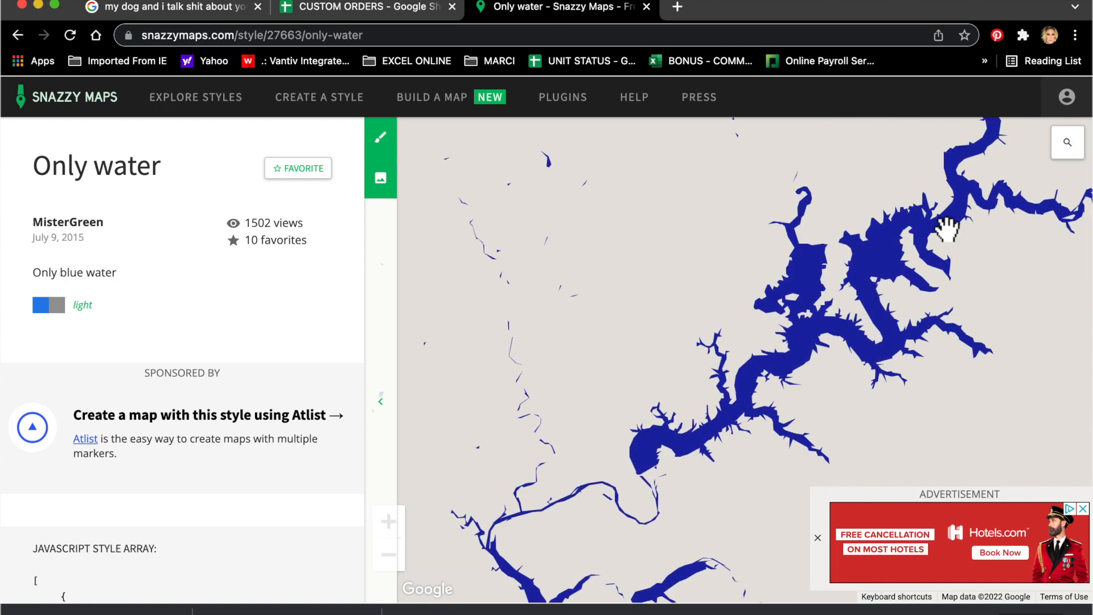
{"action": "scroll", "coordinate": [880, 283], "scroll_direction": "up", "scroll_amount": 2}
{"action": "mouse_move", "coordinate": [880, 283]}
{"action": "left_mouse_down"}
{"action": "mouse_move", "coordinate": [791, 389]}
{"action": "mouse_move", "coordinate": [847, 309]}
{"action": "mouse_move", "coordinate": [842, 299]}
{"action": "left_mouse_up"}
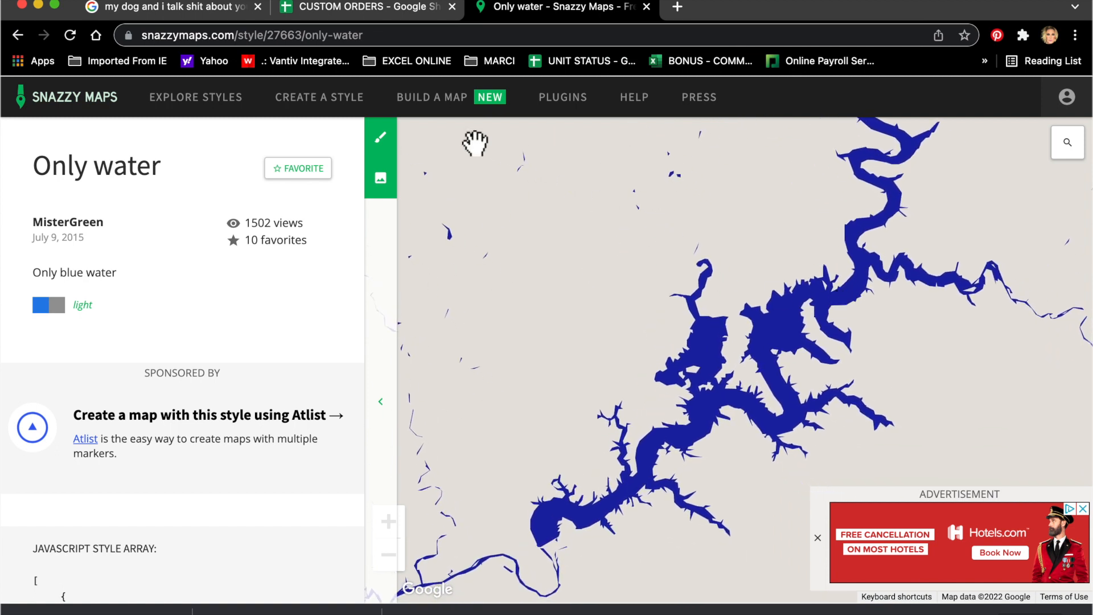
Step: Customise the style with Water > All elements selected, then bring up the image download settings
{"action": "left_click", "coordinate": [398, 161]}
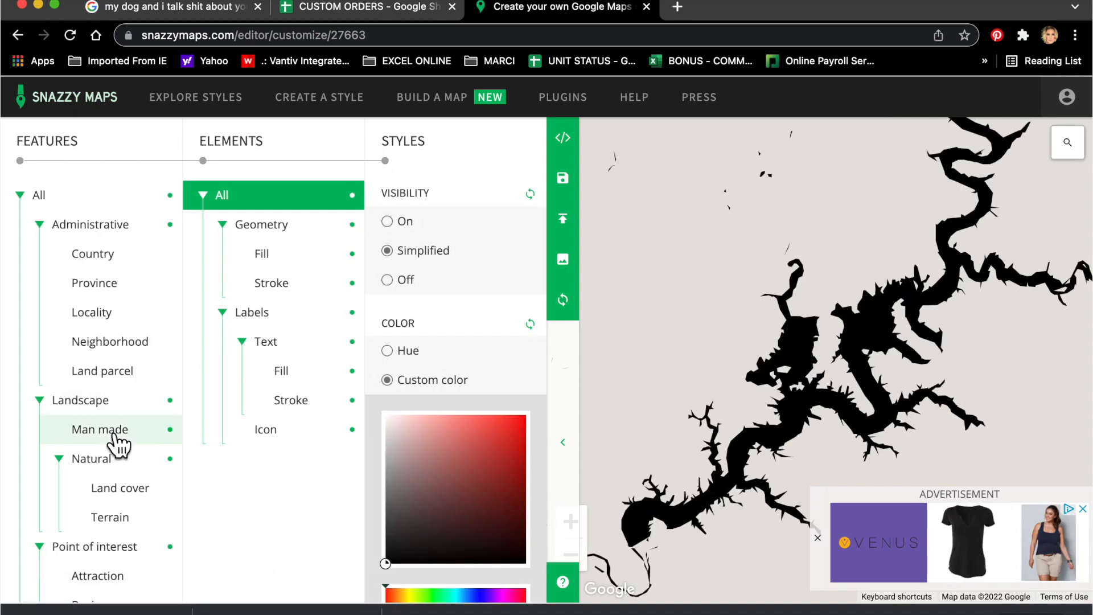
{"action": "scroll", "coordinate": [117, 444], "scroll_direction": "down", "scroll_amount": 8}
{"action": "scroll", "coordinate": [117, 444], "scroll_direction": "down", "scroll_amount": 3}
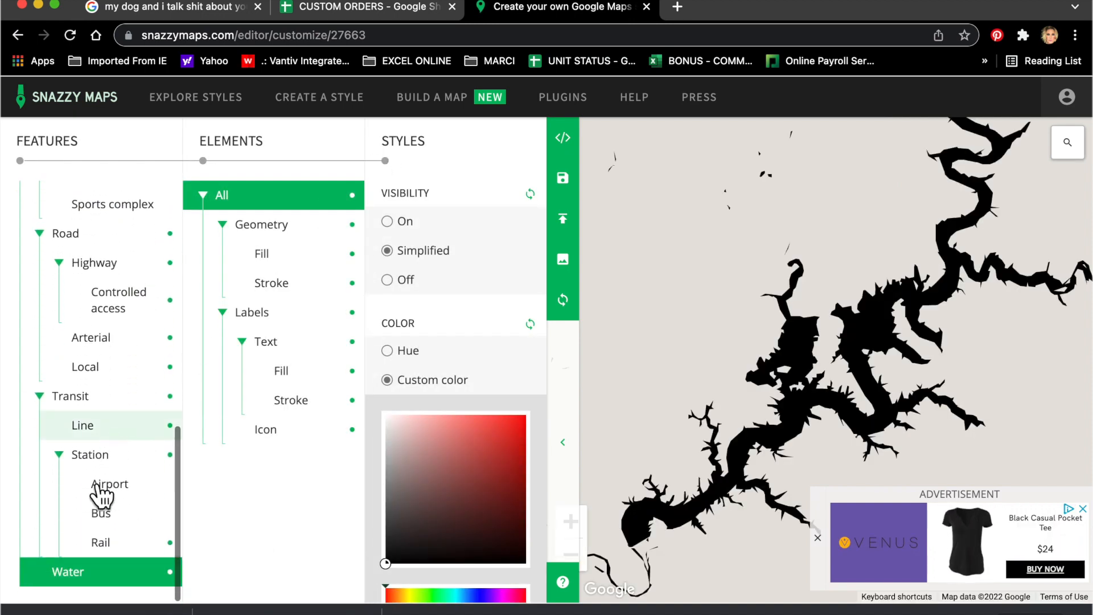
{"action": "left_click", "coordinate": [87, 585]}
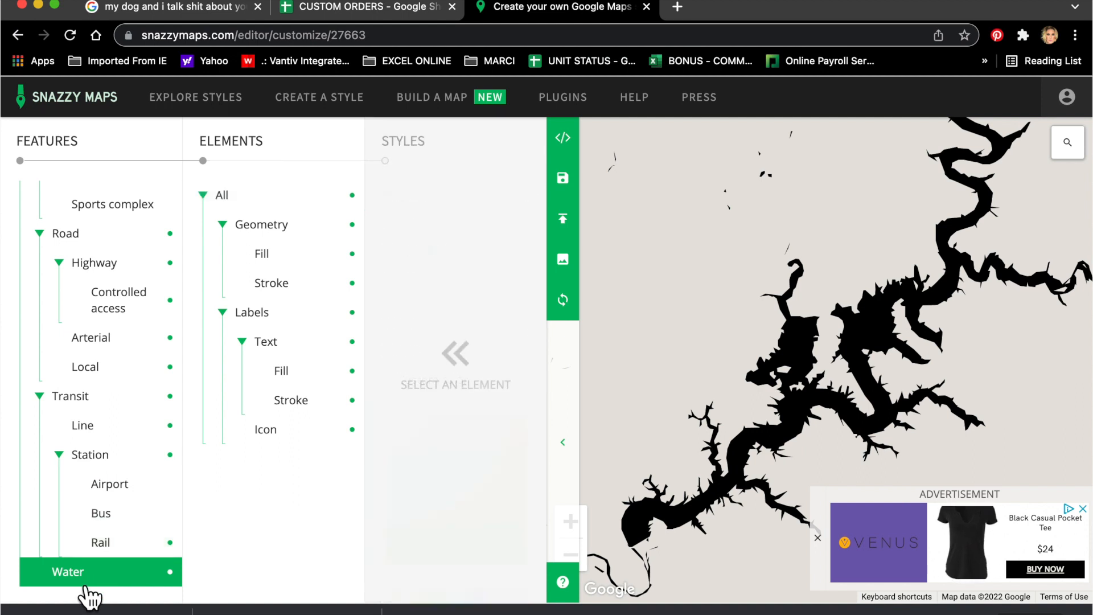
{"action": "left_click", "coordinate": [244, 209]}
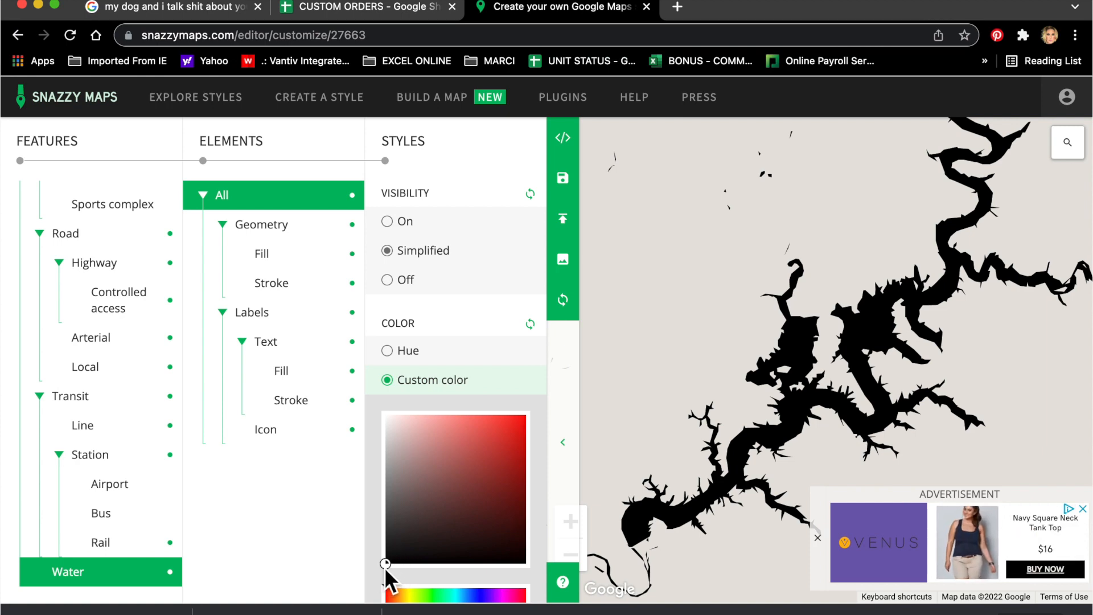
{"action": "left_click", "coordinate": [569, 267]}
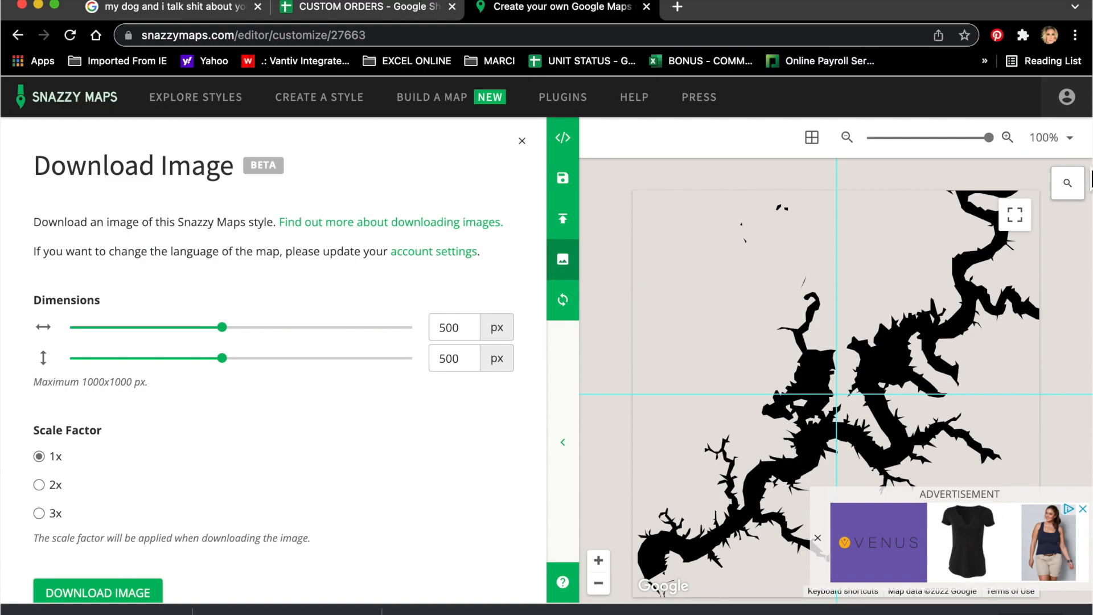
Step: Screenshot the black lake from the full-screen map with Cmd+Shift+4, then exit full screen
{"action": "left_click", "coordinate": [1015, 215]}
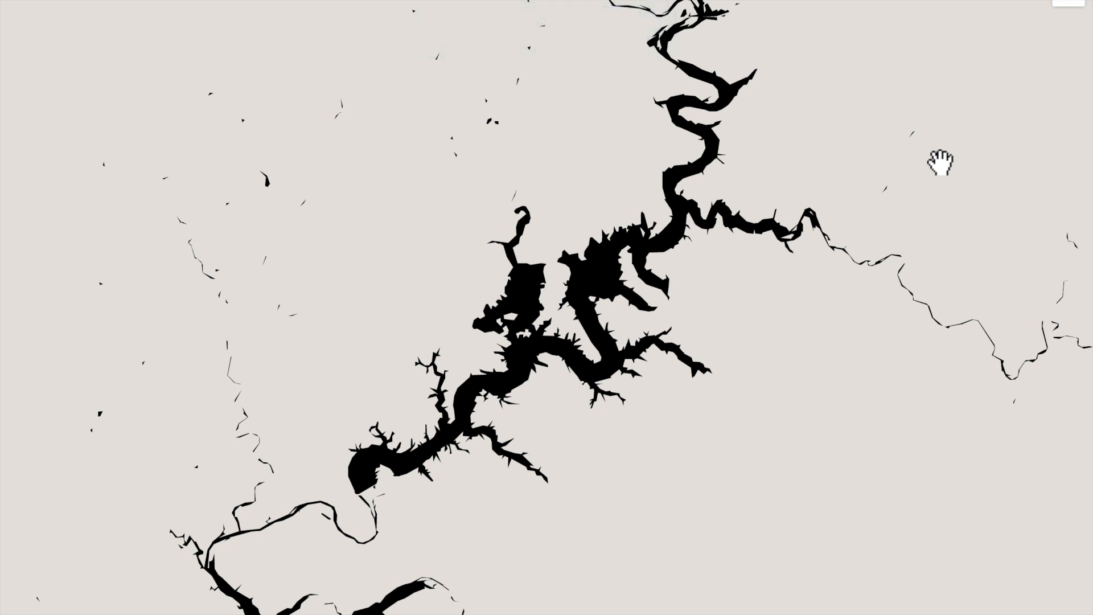
{"action": "key", "text": "shift+super+4"}
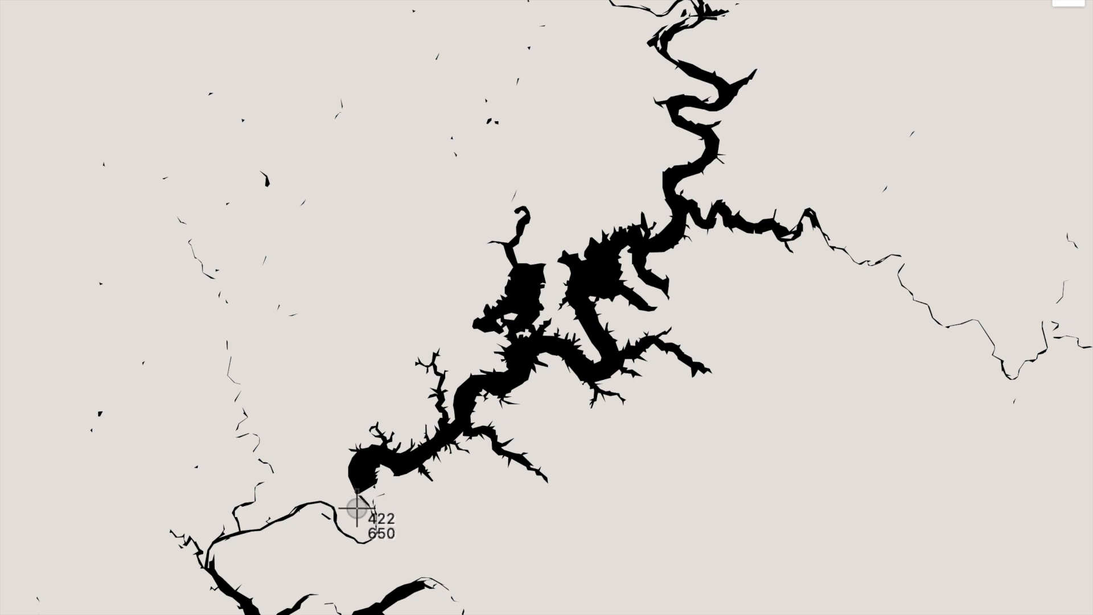
{"action": "left_click_drag", "start_coordinate": [354, 517], "coordinate": [847, 19]}
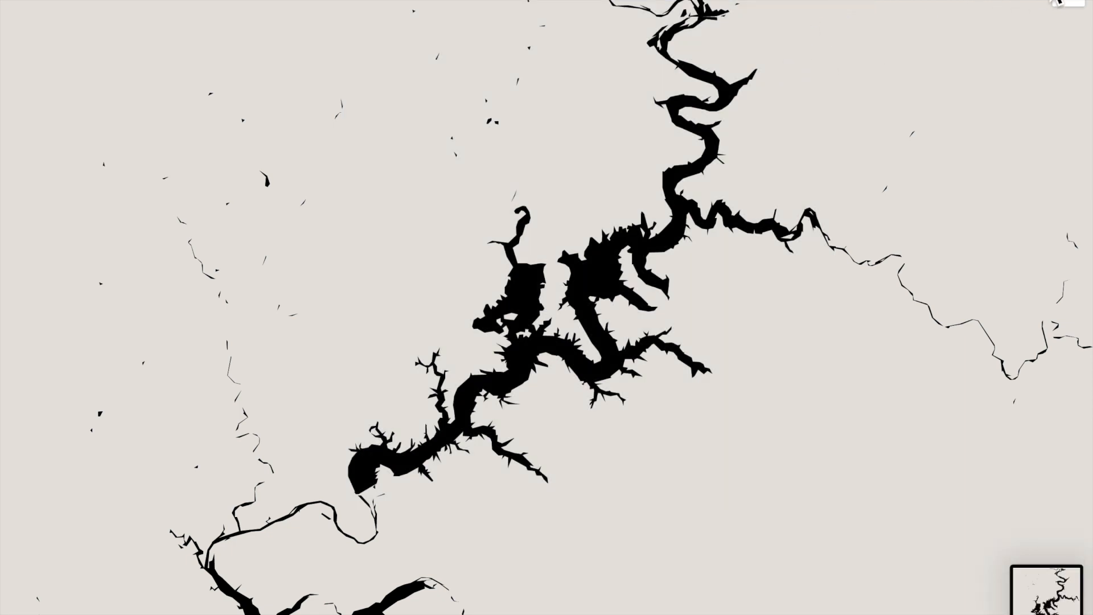
{"action": "left_click", "coordinate": [1076, 6]}
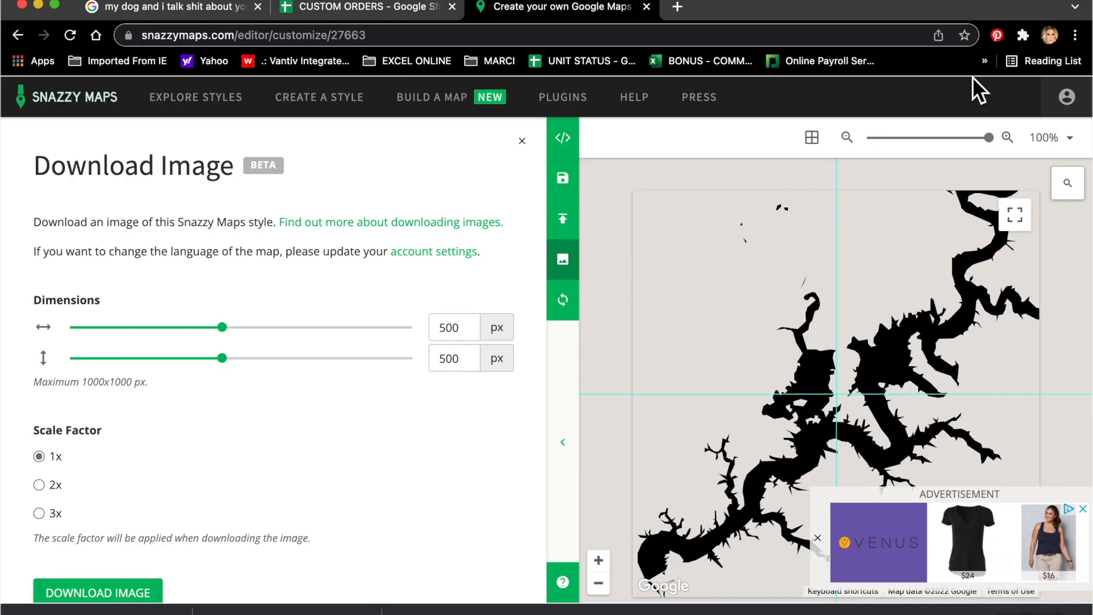
Step: Load the remove.bg website in a new browser tab
{"action": "left_click", "coordinate": [677, 6]}
{"action": "left_click", "coordinate": [675, 34]}
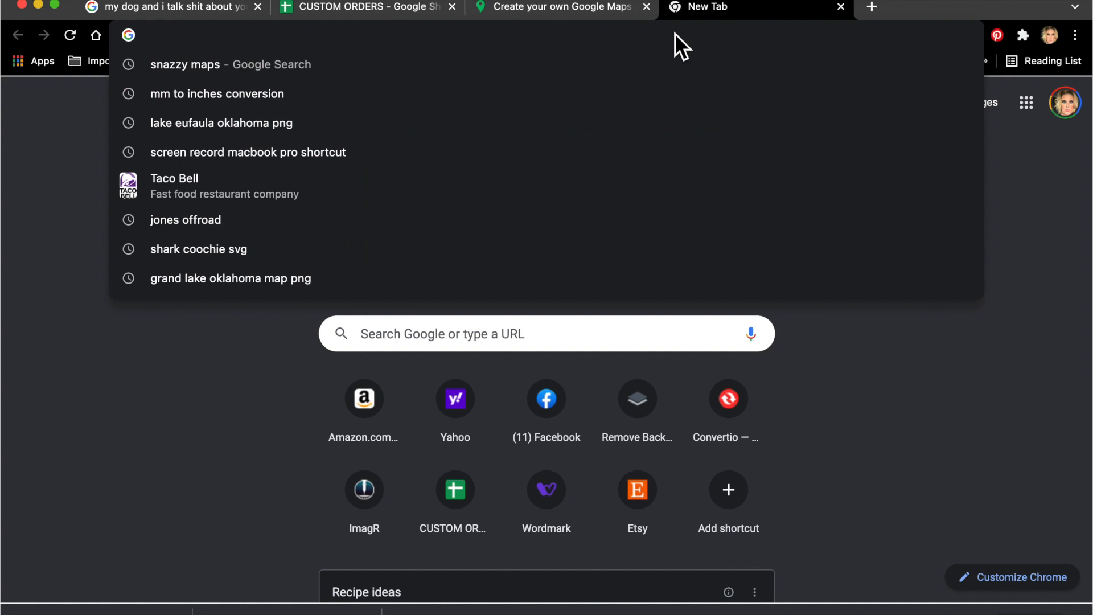
{"action": "type", "text": "remove"}
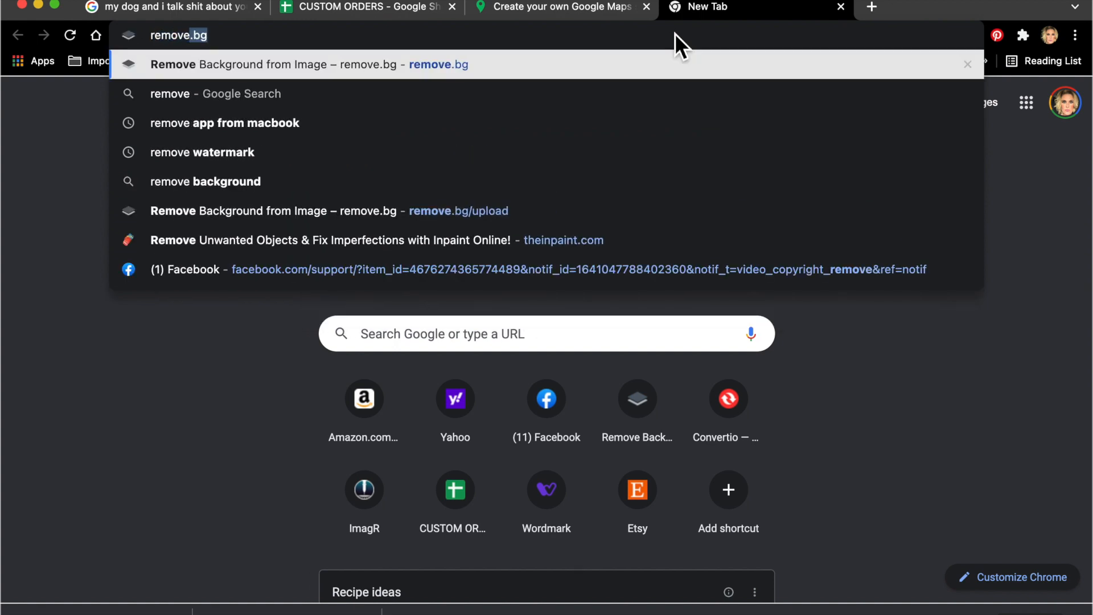
{"action": "type", "text": ".bg"}
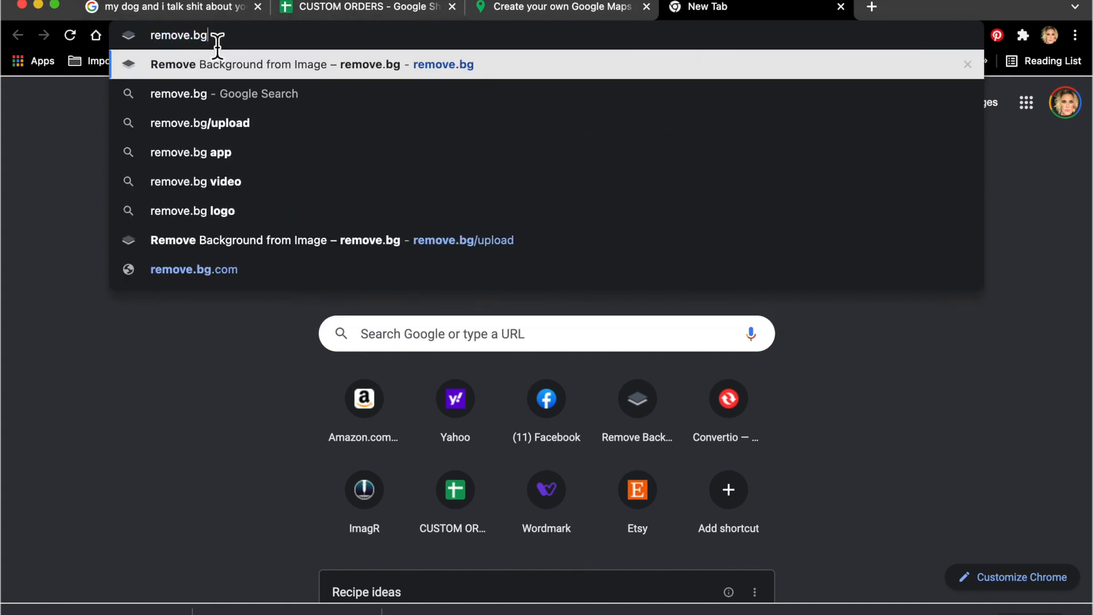
{"action": "key", "text": "Return"}
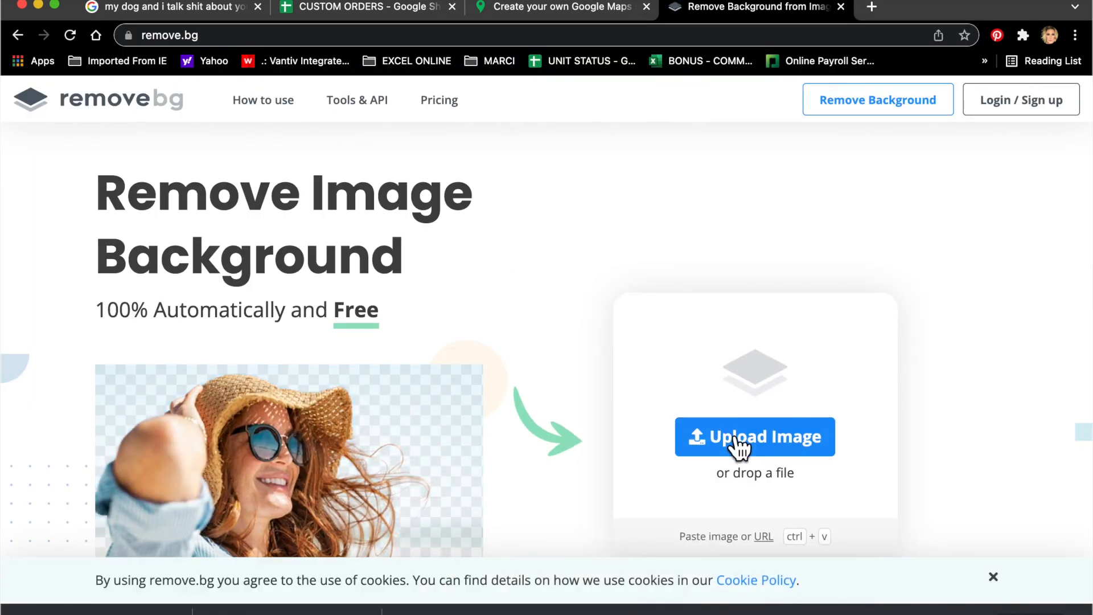
Step: Upload the lake map screenshot and open the transparent-background result in the editor
{"action": "left_click", "coordinate": [731, 436]}
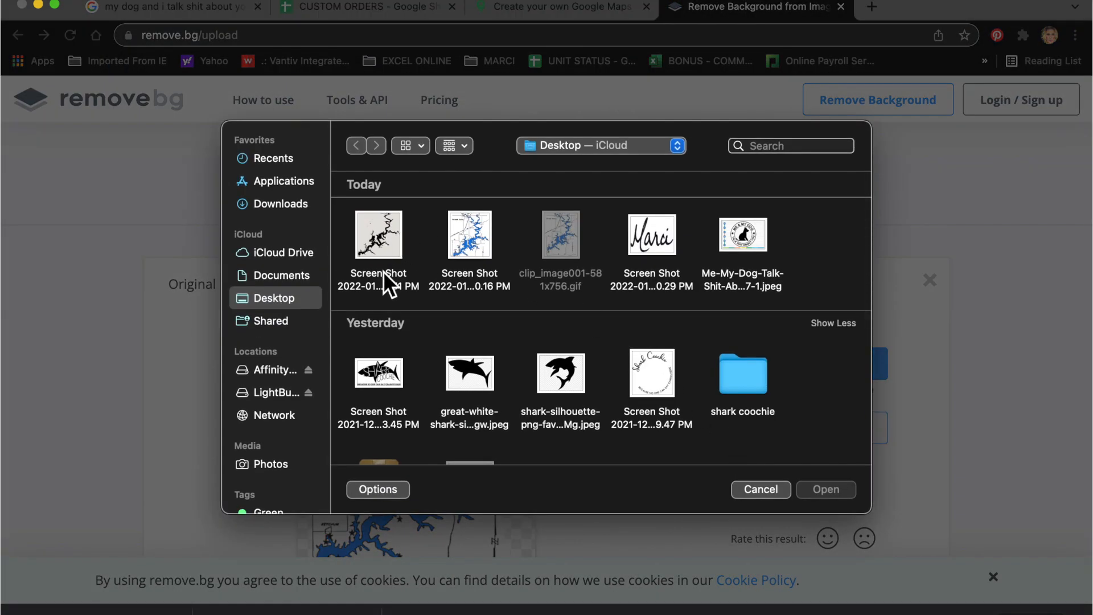
{"action": "double_click", "coordinate": [381, 245]}
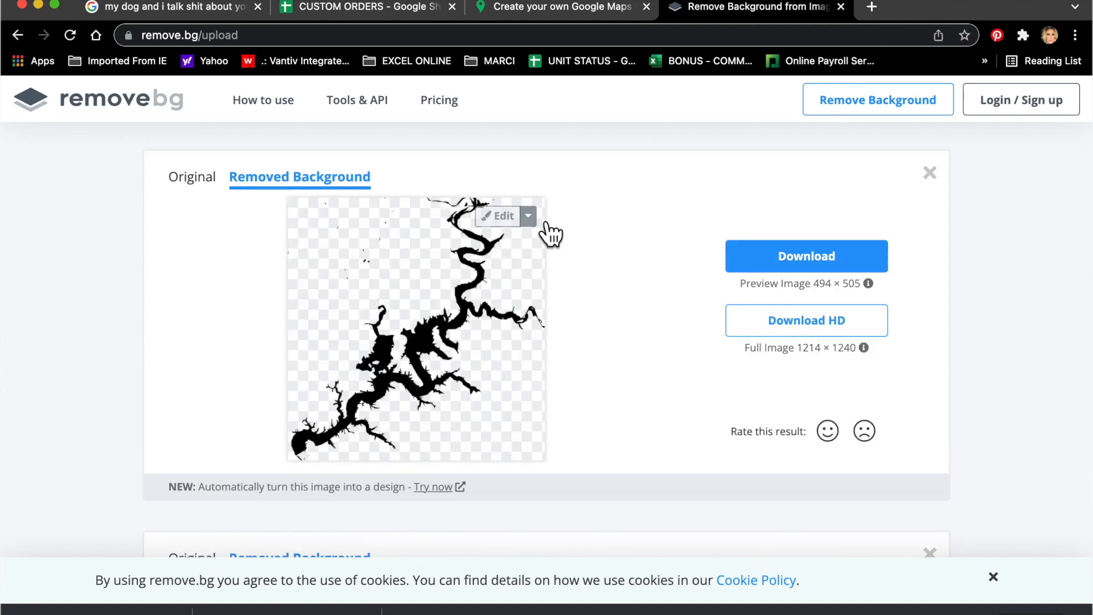
{"action": "left_click", "coordinate": [521, 223]}
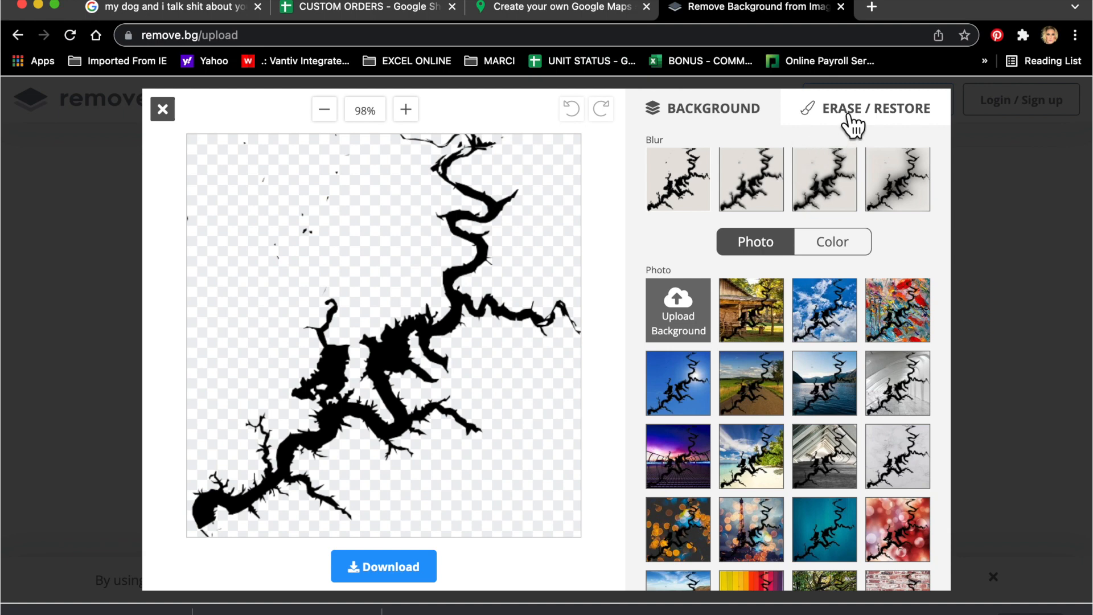
Step: Erase the stray specks near the top with an enlarged brush and download the cleaned image
{"action": "left_click", "coordinate": [848, 116]}
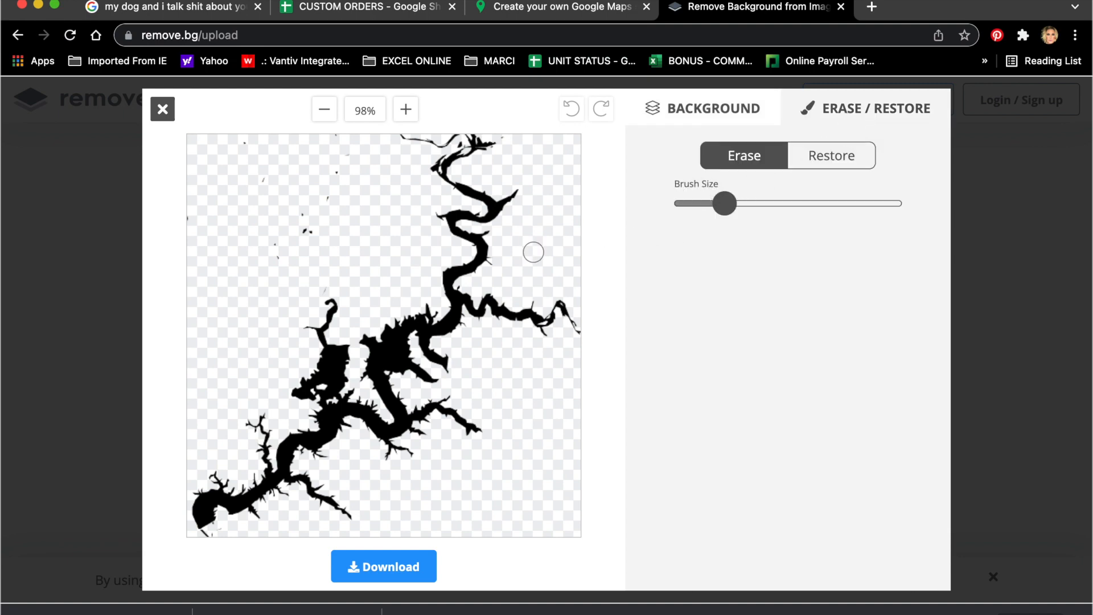
{"action": "left_click_drag", "start_coordinate": [724, 203], "coordinate": [780, 205]}
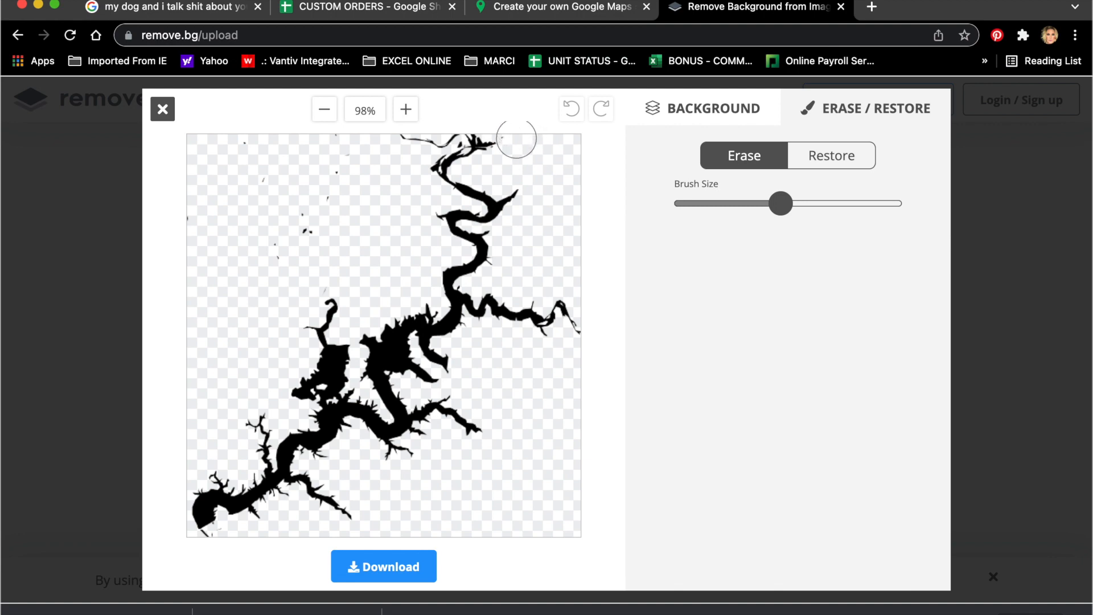
{"action": "mouse_move", "coordinate": [377, 163]}
{"action": "left_mouse_down"}
{"action": "mouse_move", "coordinate": [216, 156]}
{"action": "mouse_move", "coordinate": [245, 158]}
{"action": "mouse_move", "coordinate": [263, 185]}
{"action": "mouse_move", "coordinate": [354, 208]}
{"action": "mouse_move", "coordinate": [306, 220]}
{"action": "mouse_move", "coordinate": [287, 247]}
{"action": "mouse_move", "coordinate": [186, 213]}
{"action": "left_mouse_up"}
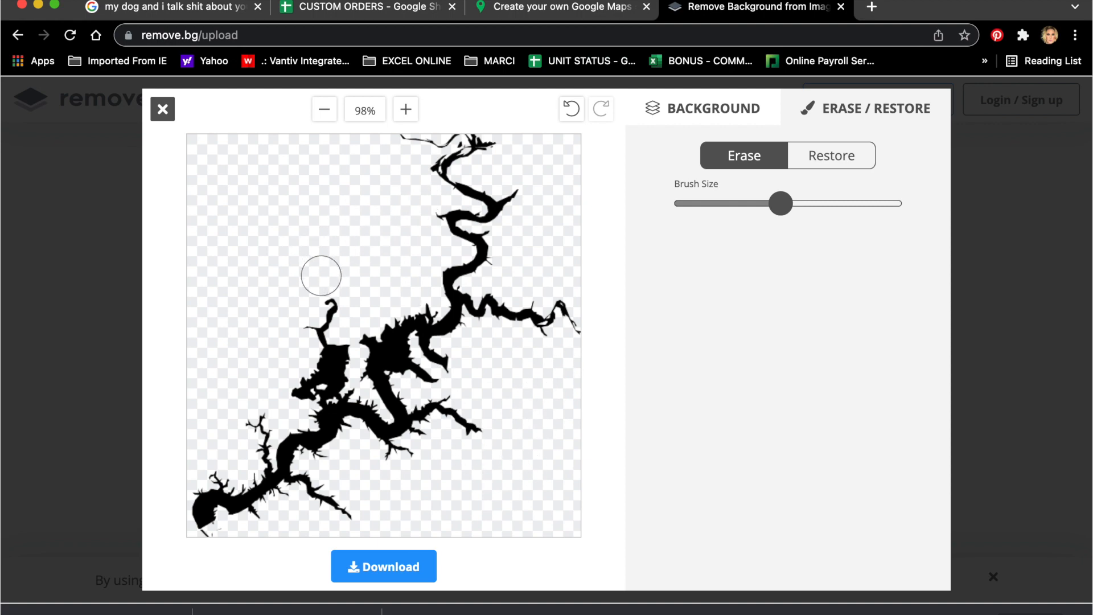
{"action": "left_click", "coordinate": [391, 570]}
{"action": "left_click", "coordinate": [512, 346]}
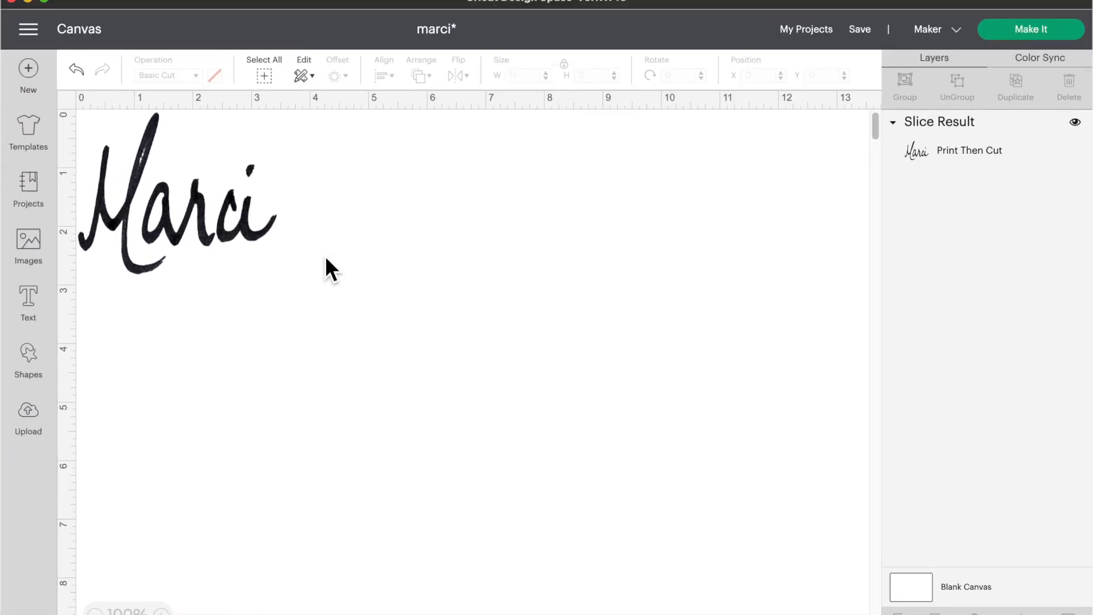
Step: Save the marci project and start a new blank project
{"action": "left_click", "coordinate": [870, 29]}
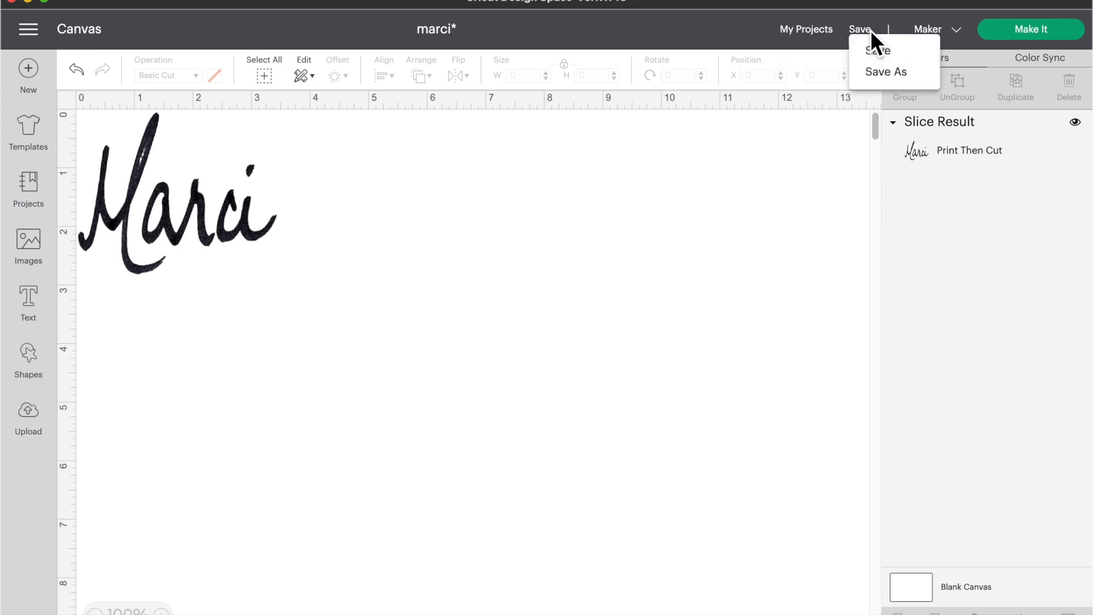
{"action": "left_click", "coordinate": [876, 49]}
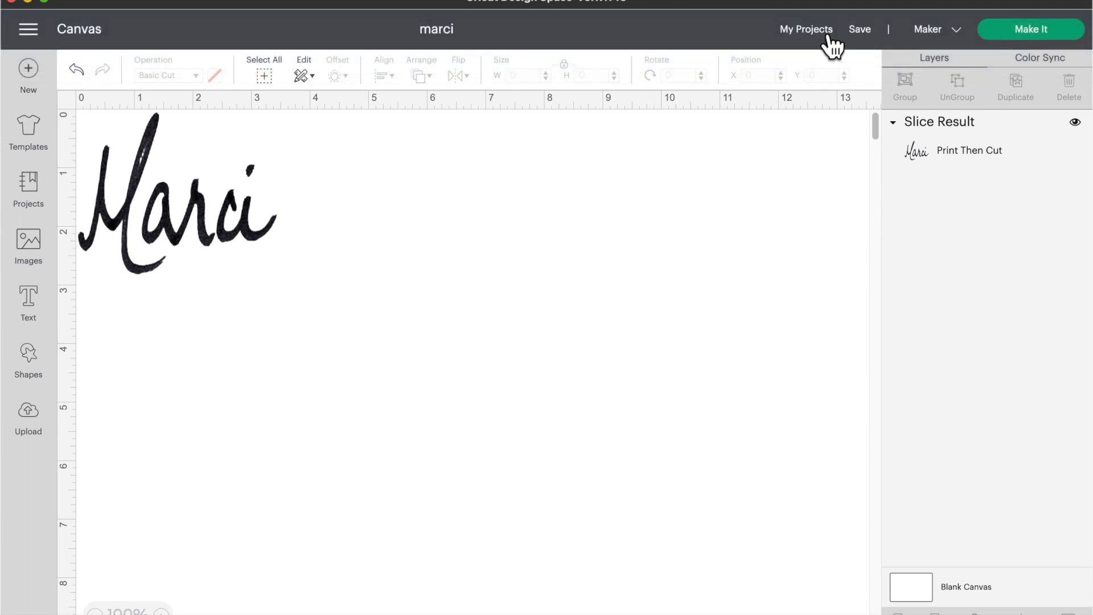
{"action": "left_click", "coordinate": [36, 88]}
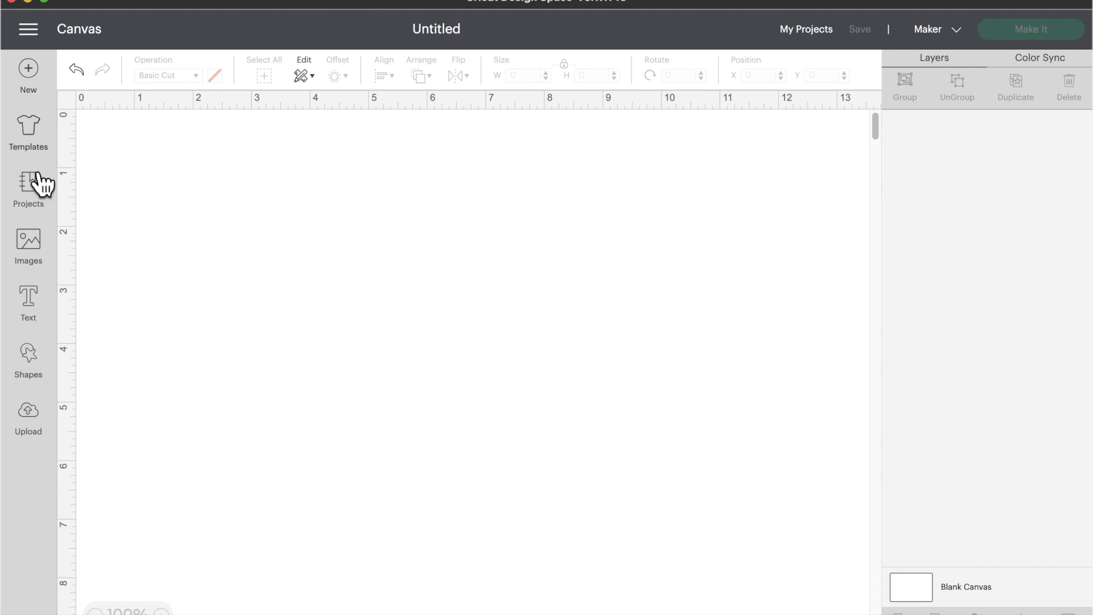
Step: Upload the cleaned lake PNG from Downloads as a Simple image
{"action": "left_click", "coordinate": [38, 432]}
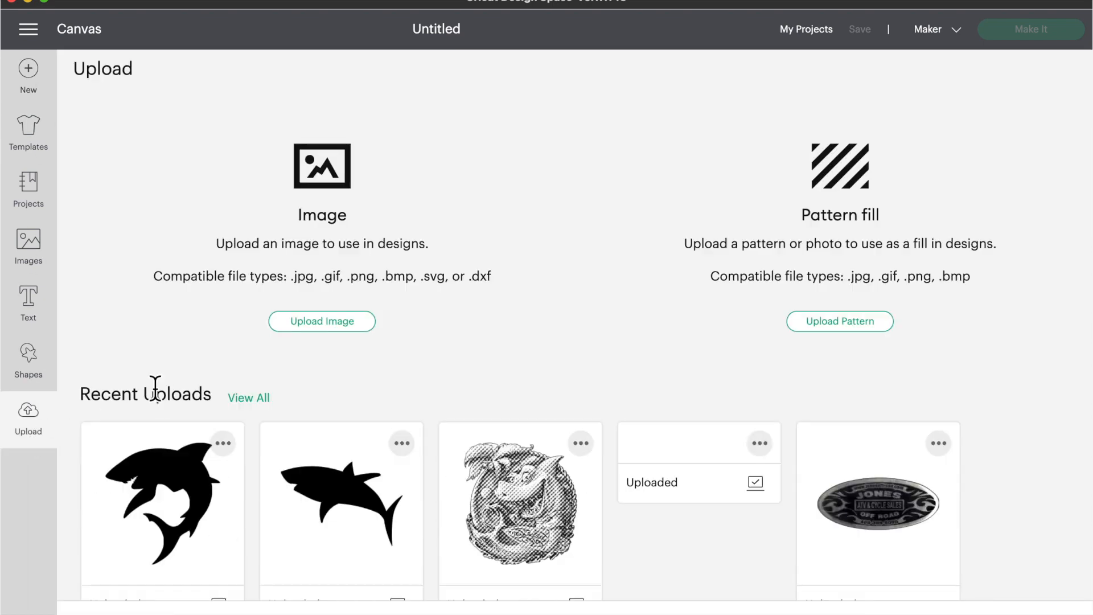
{"action": "left_click", "coordinate": [322, 327]}
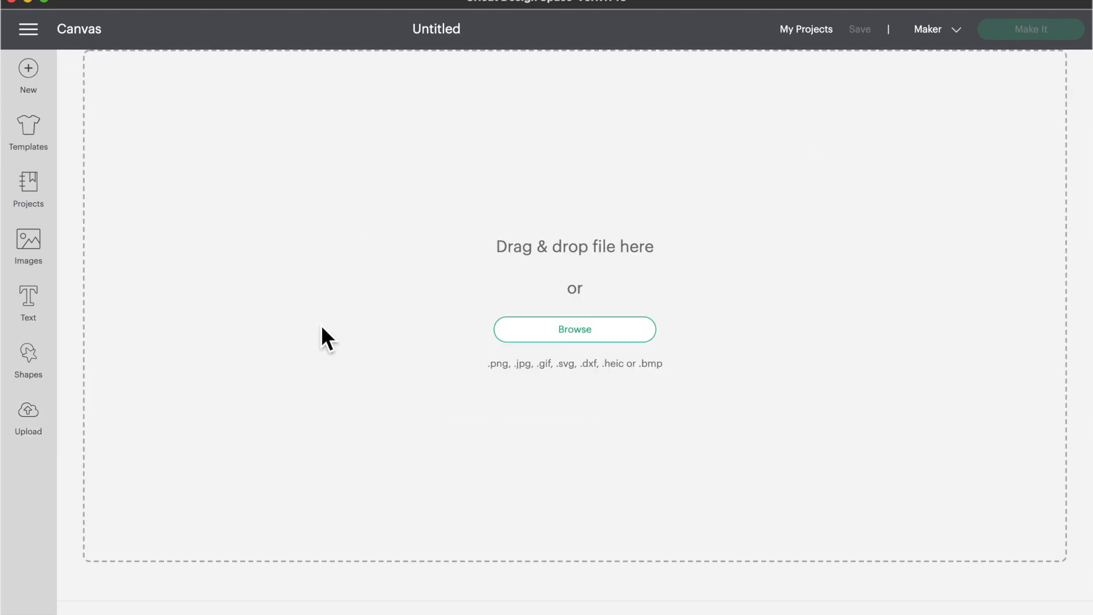
{"action": "left_click", "coordinate": [559, 335]}
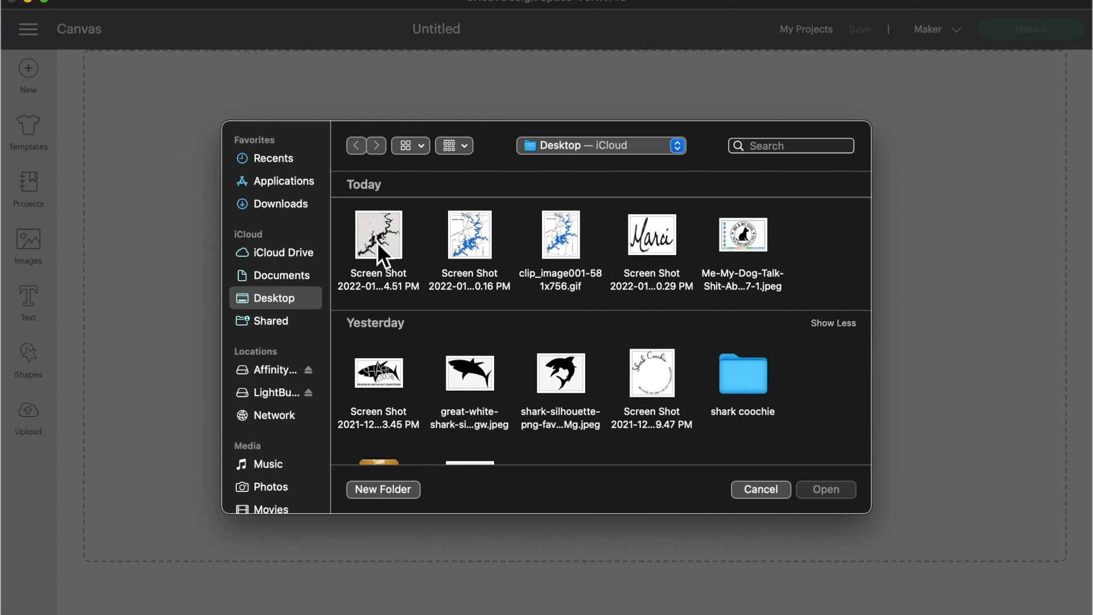
{"action": "left_click", "coordinate": [289, 209]}
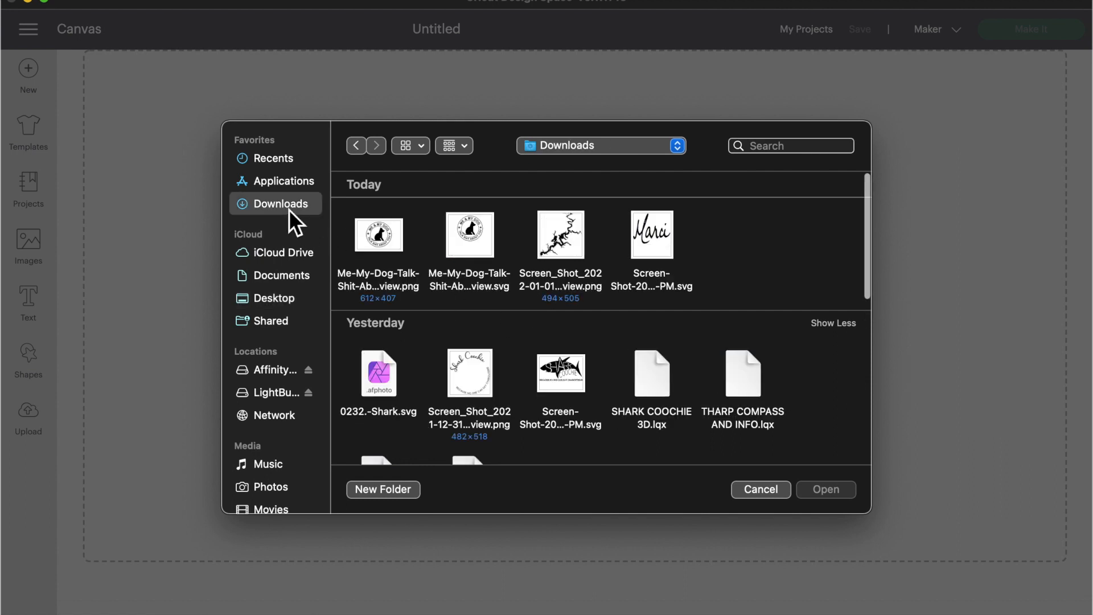
{"action": "double_click", "coordinate": [556, 241]}
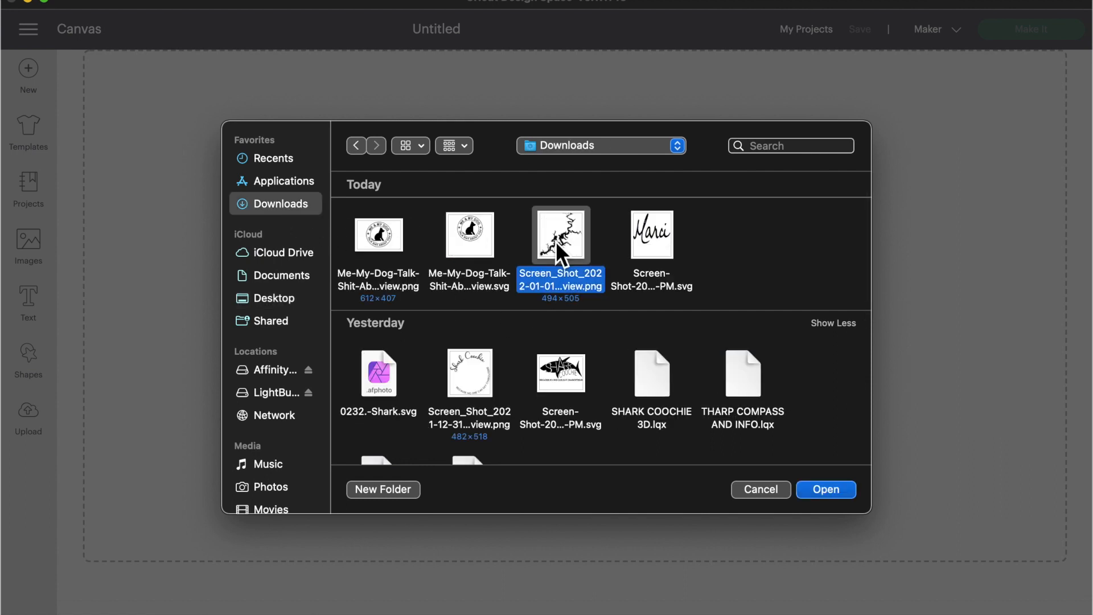
{"action": "left_click", "coordinate": [680, 216]}
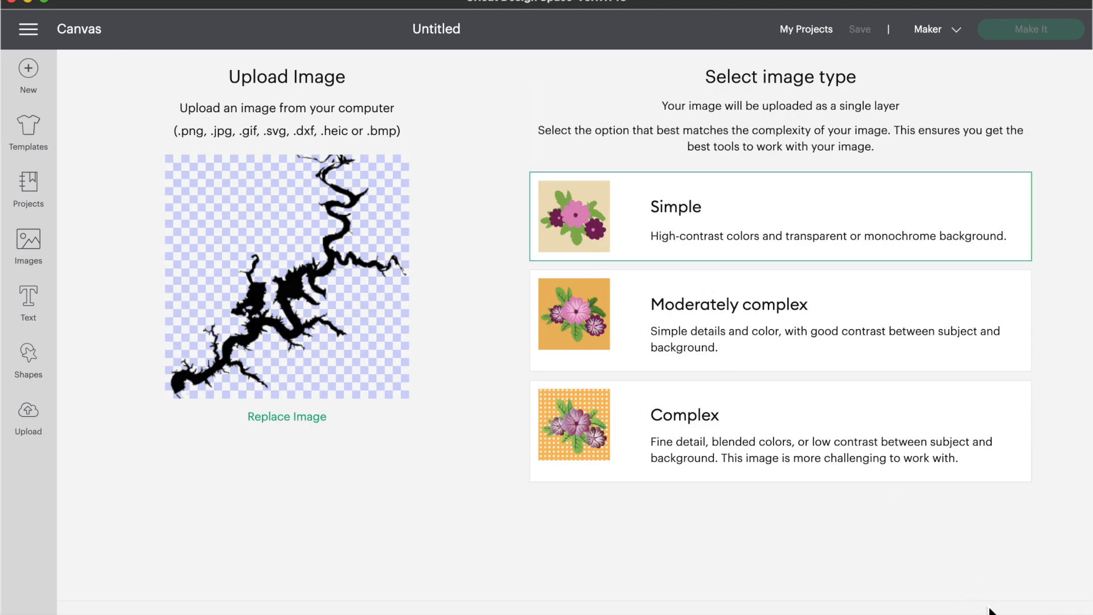
{"action": "left_click", "coordinate": [1014, 614]}
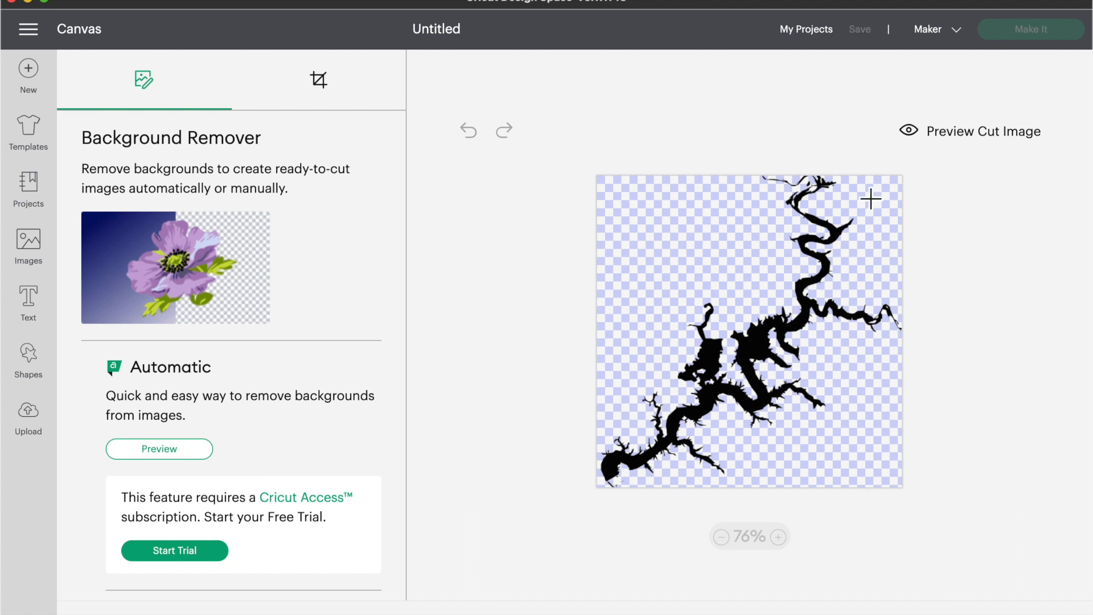
Step: Preview the cut image and zoom in on the lake's lower-left end
{"action": "left_click", "coordinate": [983, 145]}
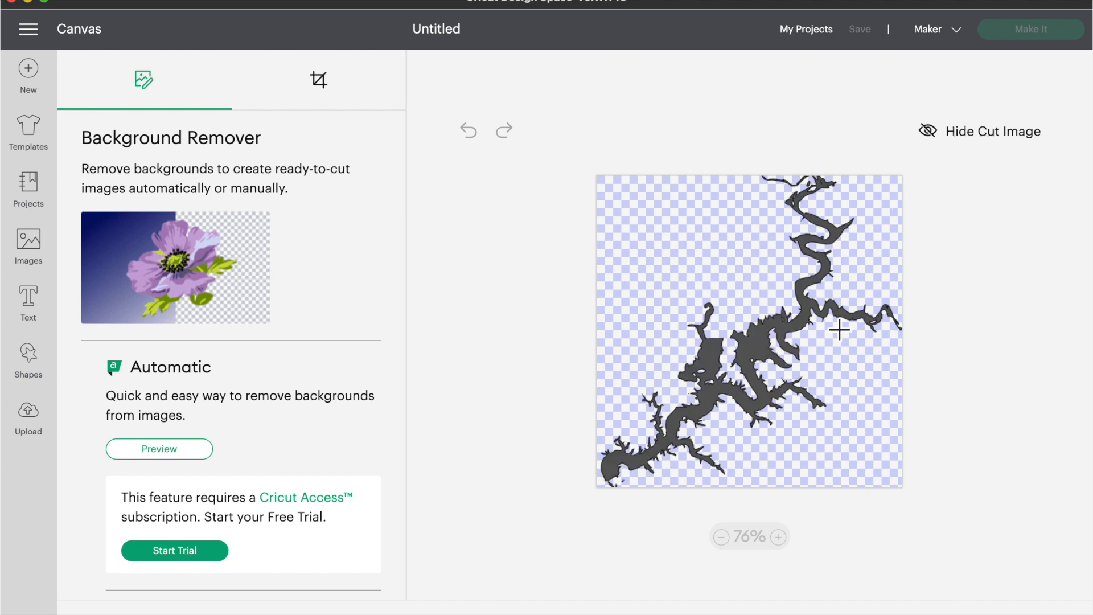
{"action": "left_click", "coordinate": [780, 538]}
{"action": "left_click", "coordinate": [779, 537]}
{"action": "left_click", "coordinate": [781, 538]}
{"action": "left_click", "coordinate": [781, 537]}
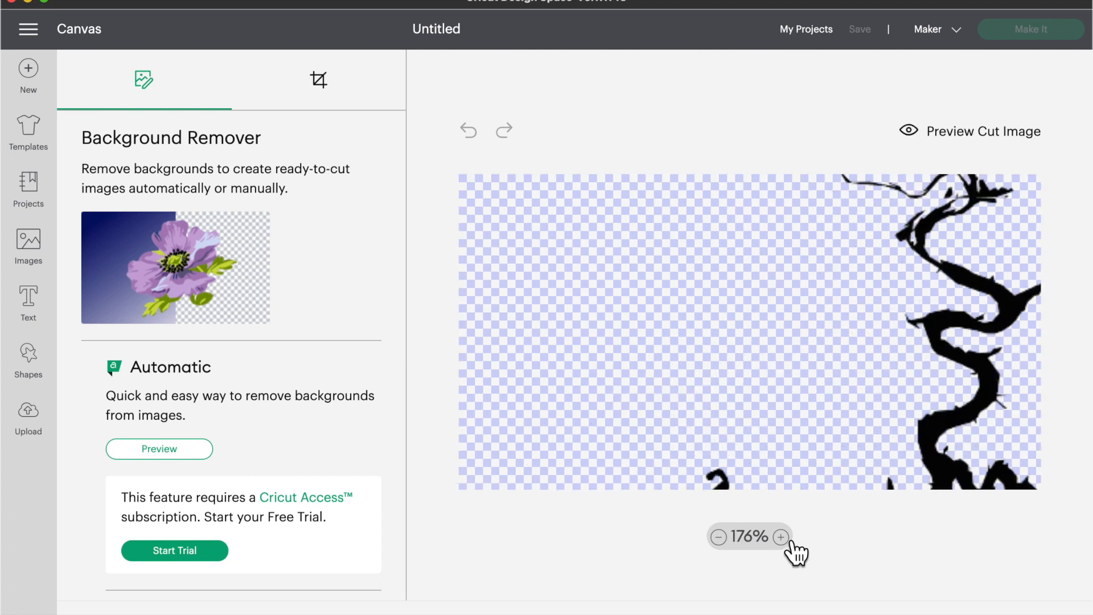
{"action": "left_click", "coordinate": [782, 537]}
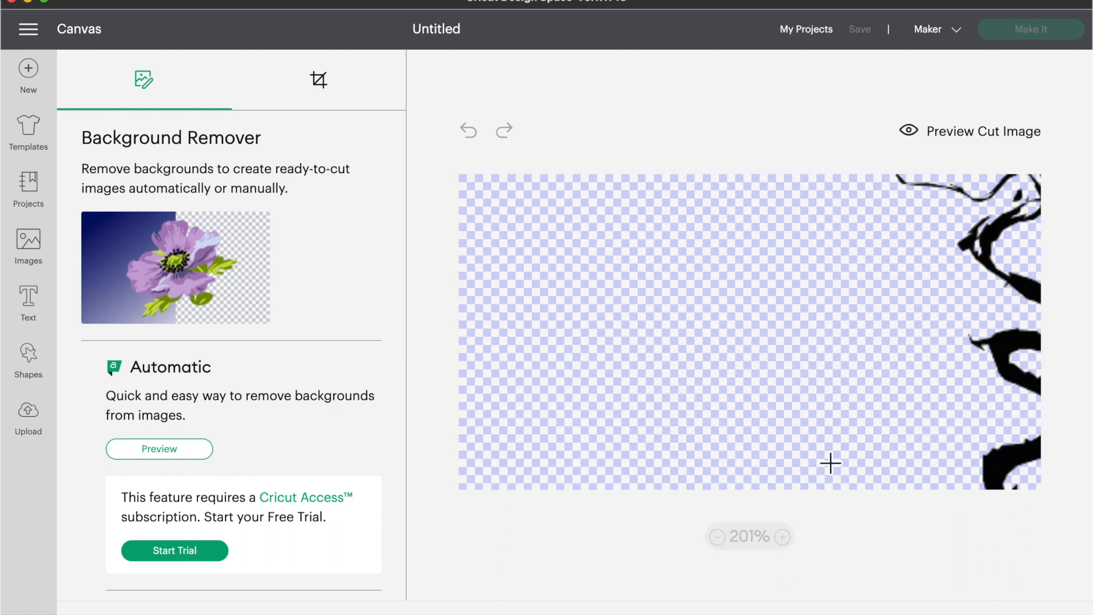
{"action": "left_click", "coordinate": [959, 143]}
{"action": "scroll", "coordinate": [920, 315], "scroll_direction": "down", "scroll_amount": 6}
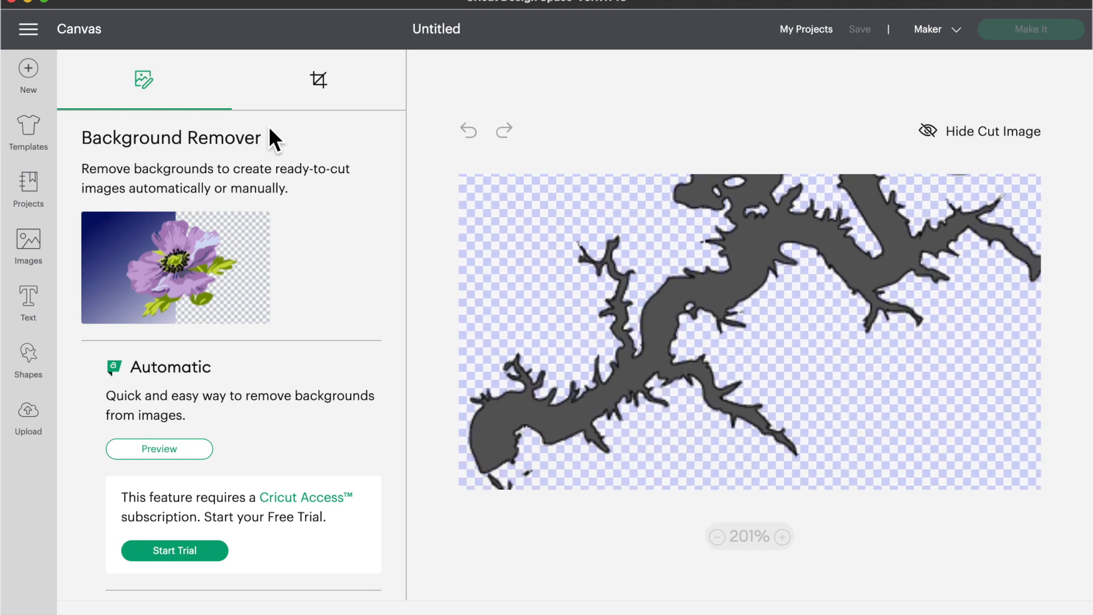
{"action": "scroll", "coordinate": [194, 428], "scroll_direction": "down", "scroll_amount": 3}
Step: Manually erase the stray bits and thin line at lower left with eraser size 11, then continue
{"action": "left_click", "coordinate": [244, 495]}
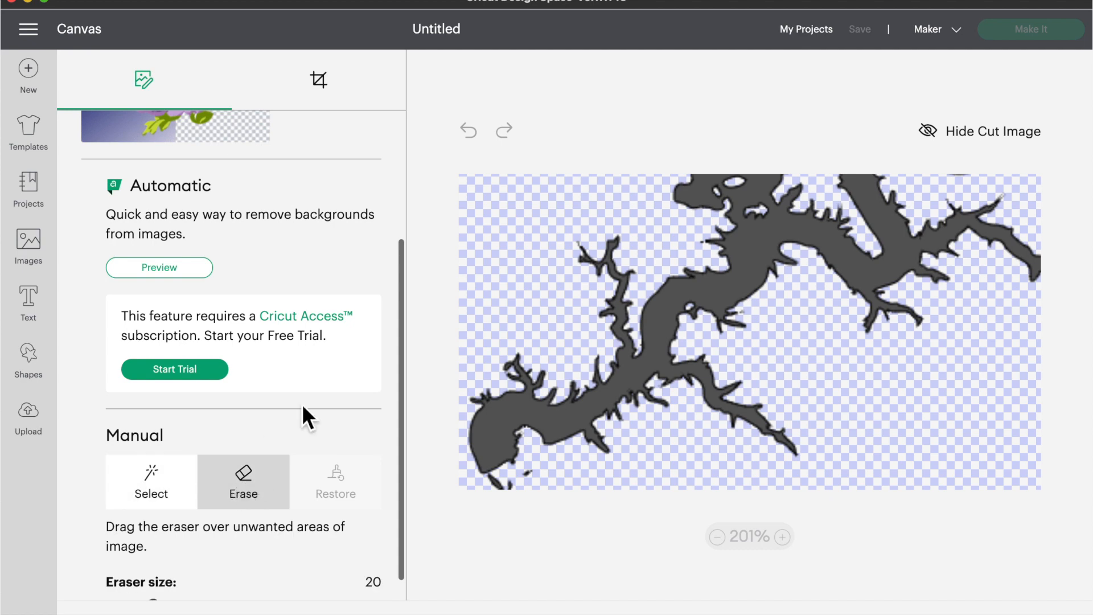
{"action": "left_click_drag", "start_coordinate": [542, 467], "coordinate": [520, 470]}
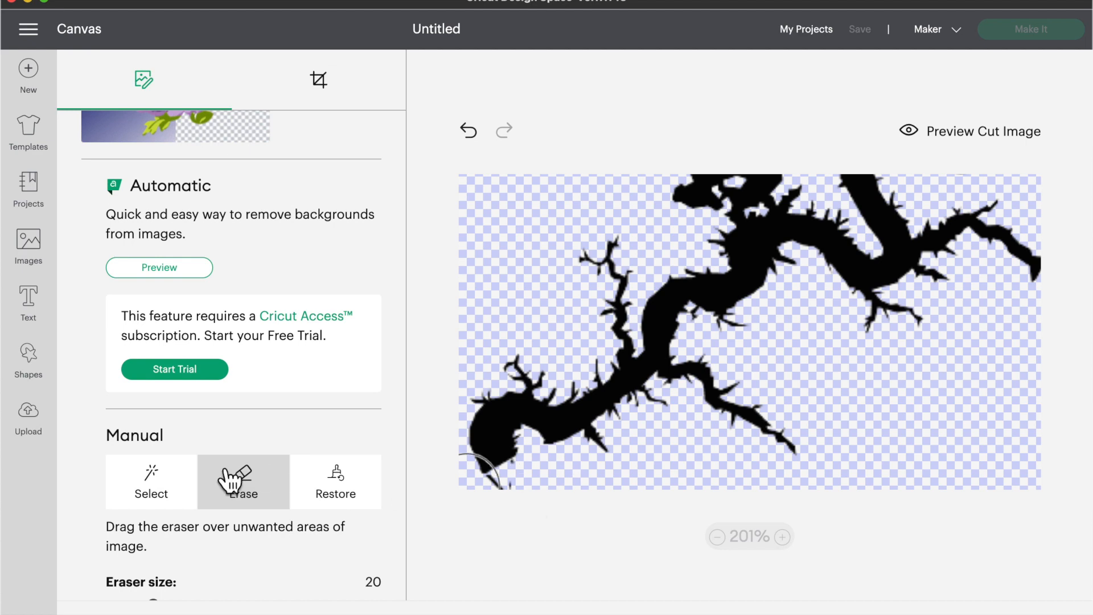
{"action": "scroll", "coordinate": [222, 514], "scroll_direction": "down", "scroll_amount": 1}
{"action": "left_click_drag", "start_coordinate": [162, 589], "coordinate": [135, 590]}
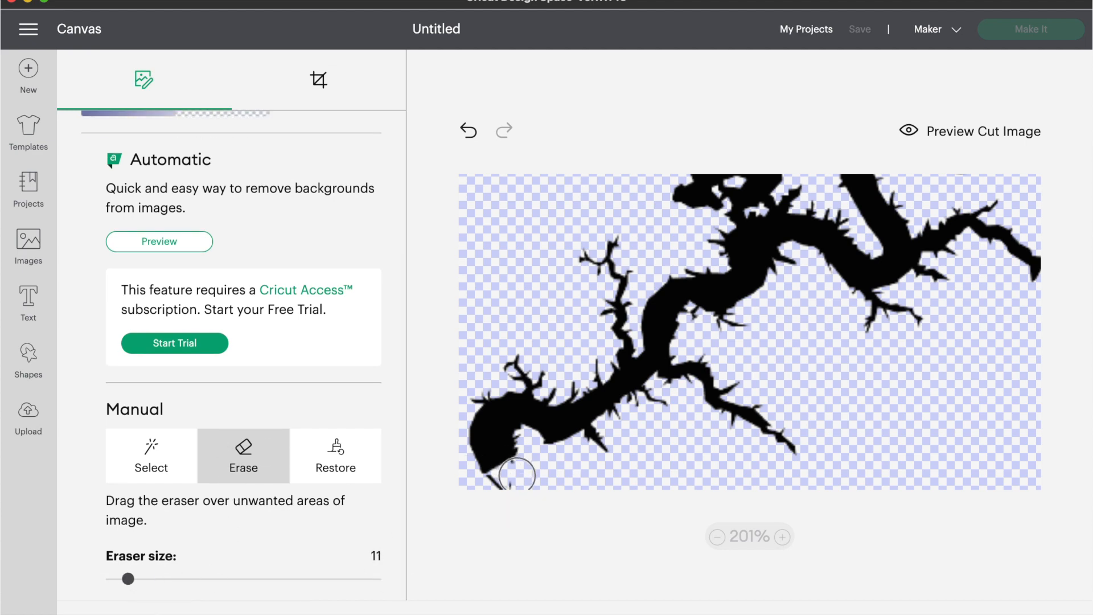
{"action": "left_click", "coordinate": [500, 488]}
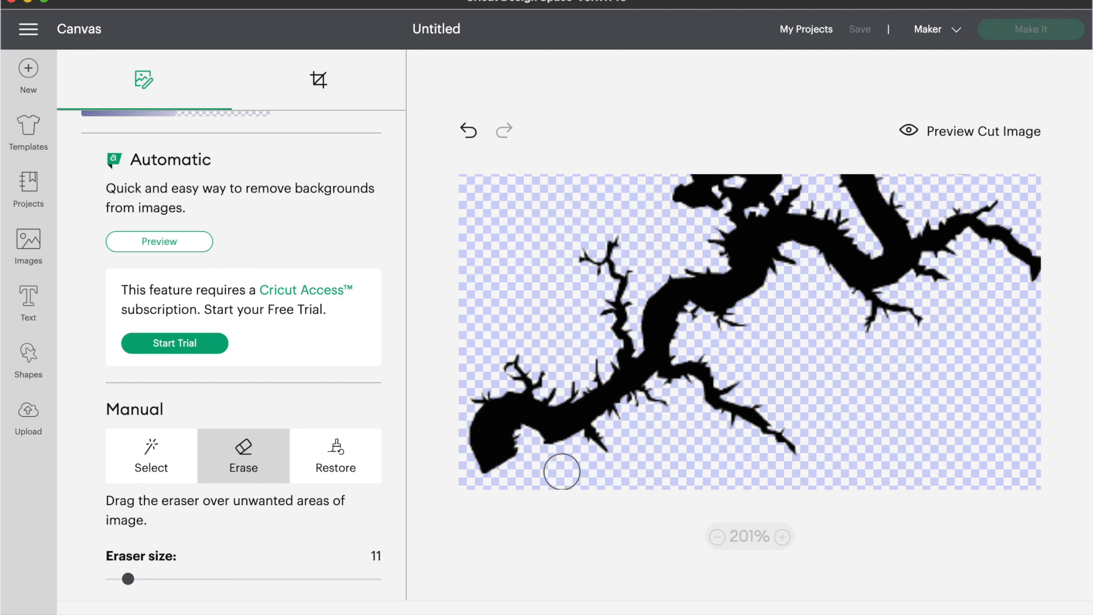
{"action": "scroll", "coordinate": [814, 422], "scroll_direction": "right", "scroll_amount": 4}
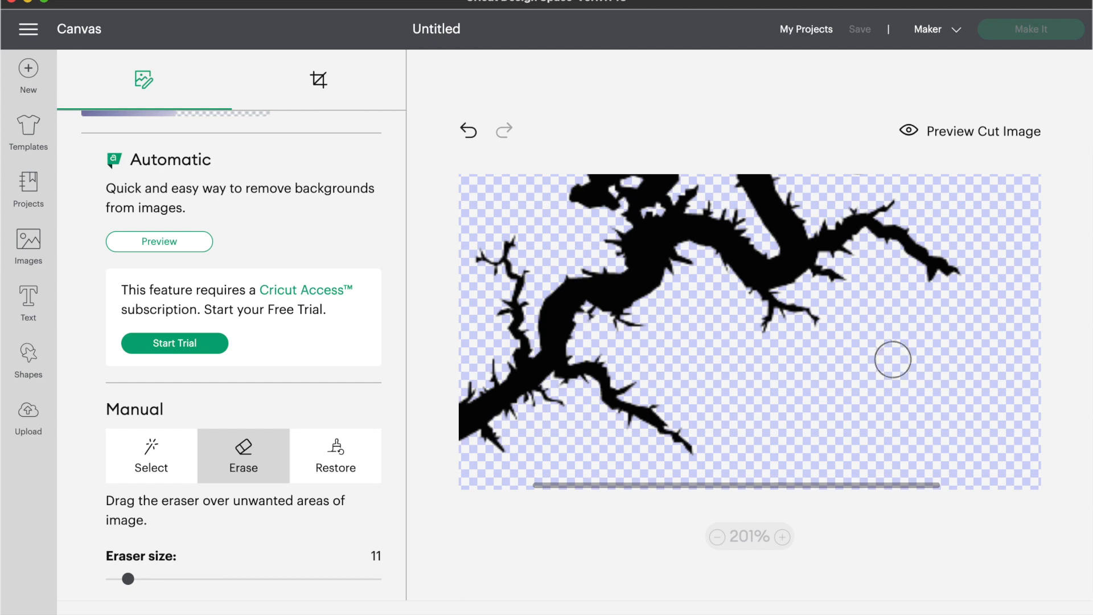
{"action": "left_click", "coordinate": [1019, 151]}
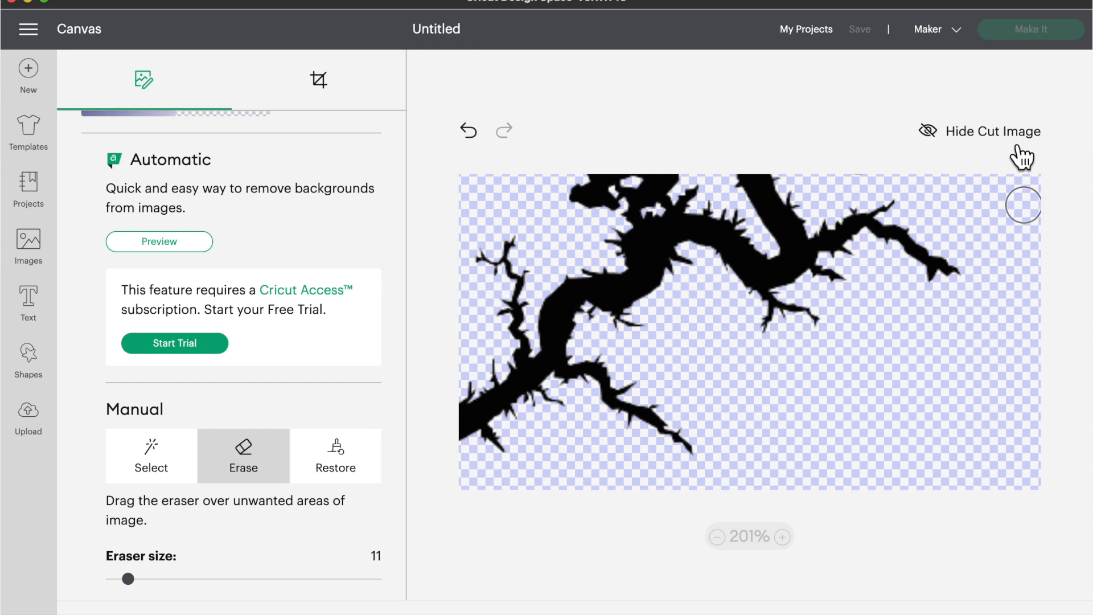
{"action": "scroll", "coordinate": [905, 329], "scroll_direction": "up", "scroll_amount": 3}
{"action": "scroll", "coordinate": [907, 408], "scroll_direction": "up", "scroll_amount": 8}
{"action": "scroll", "coordinate": [895, 227], "scroll_direction": "up", "scroll_amount": 3}
{"action": "scroll", "coordinate": [897, 328], "scroll_direction": "up", "scroll_amount": 3}
{"action": "scroll", "coordinate": [897, 328], "scroll_direction": "up", "scroll_amount": 1}
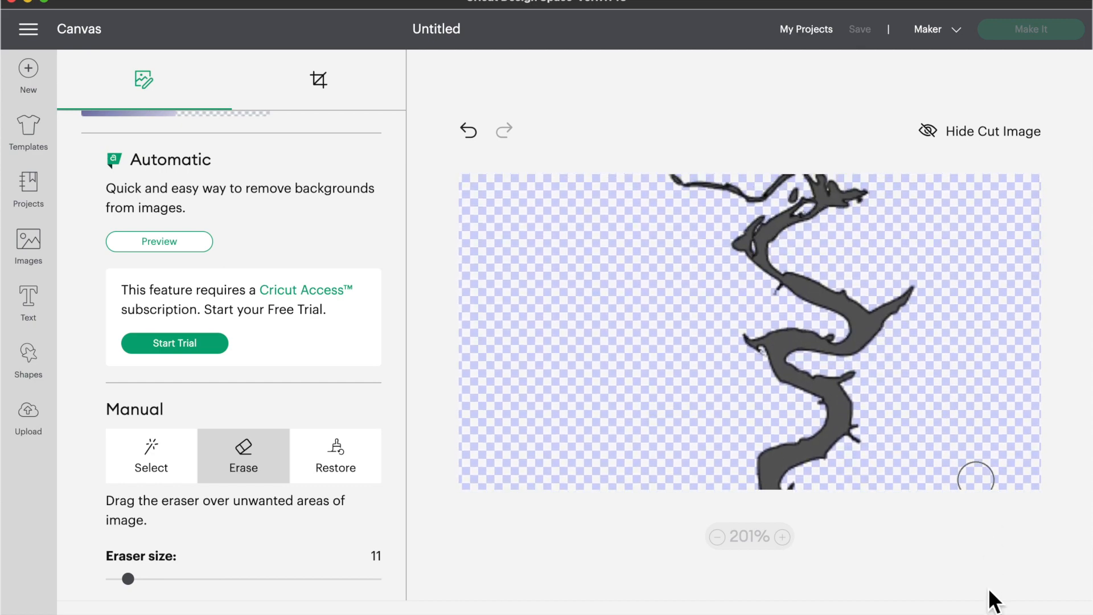
{"action": "left_click", "coordinate": [994, 612]}
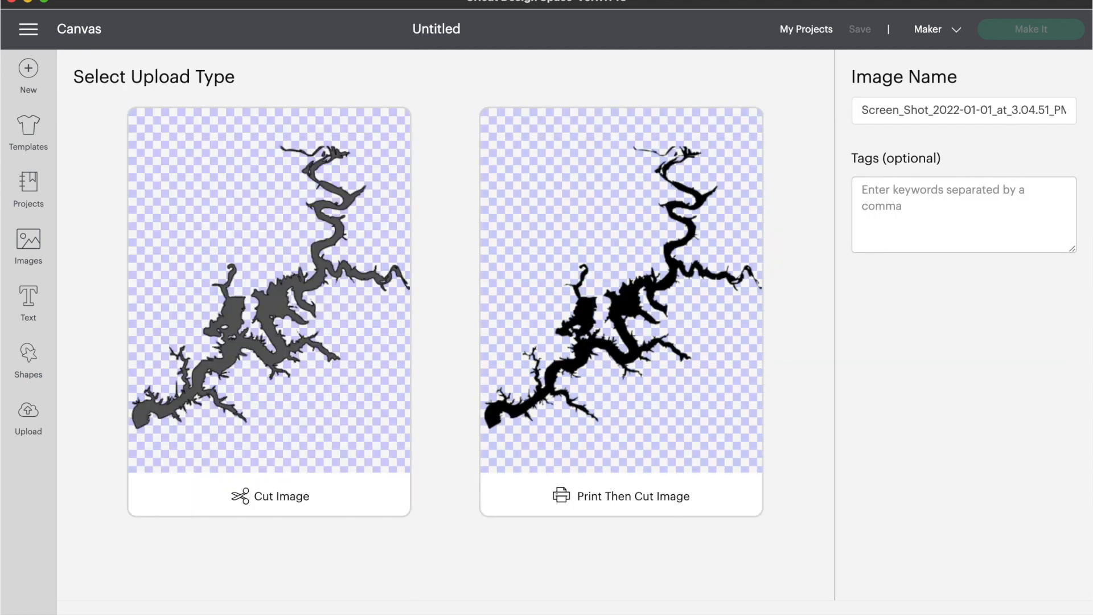
Step: Upload the lake as a Cut Image named 'grand lake oklahoma' and select it in Recent Uploads
{"action": "left_click", "coordinate": [400, 416]}
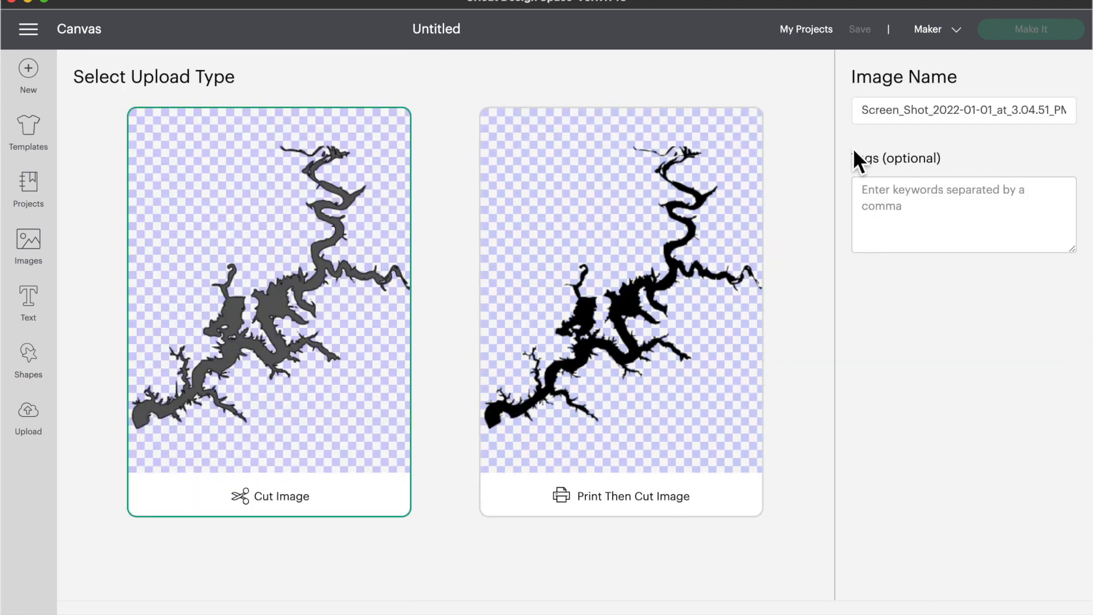
{"action": "left_click", "coordinate": [899, 121]}
{"action": "type", "text": "grand lake oklahoma"}
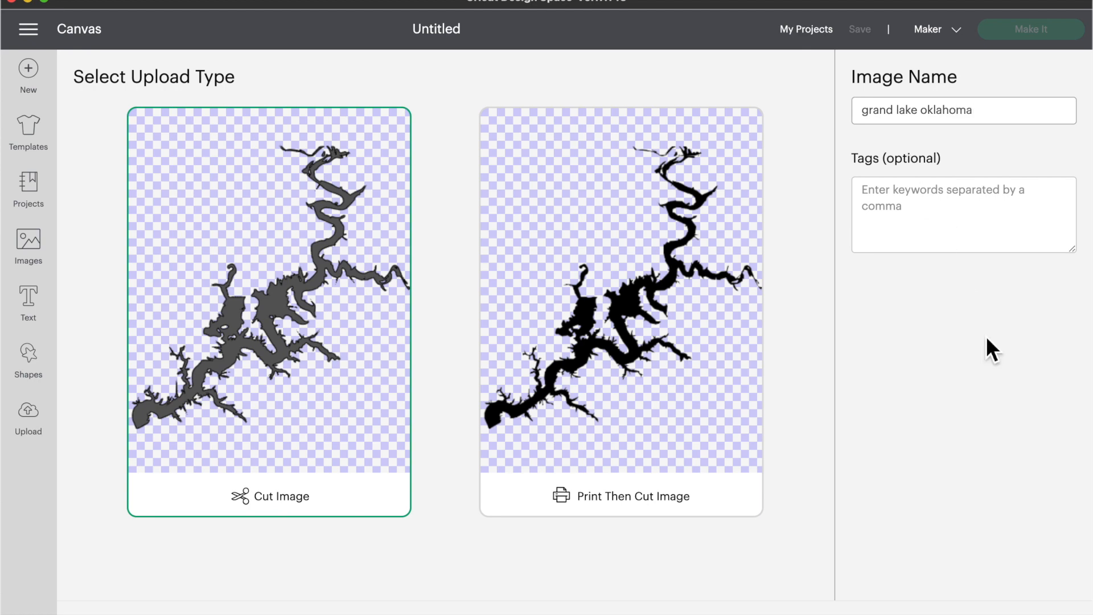
{"action": "left_click", "coordinate": [1032, 613]}
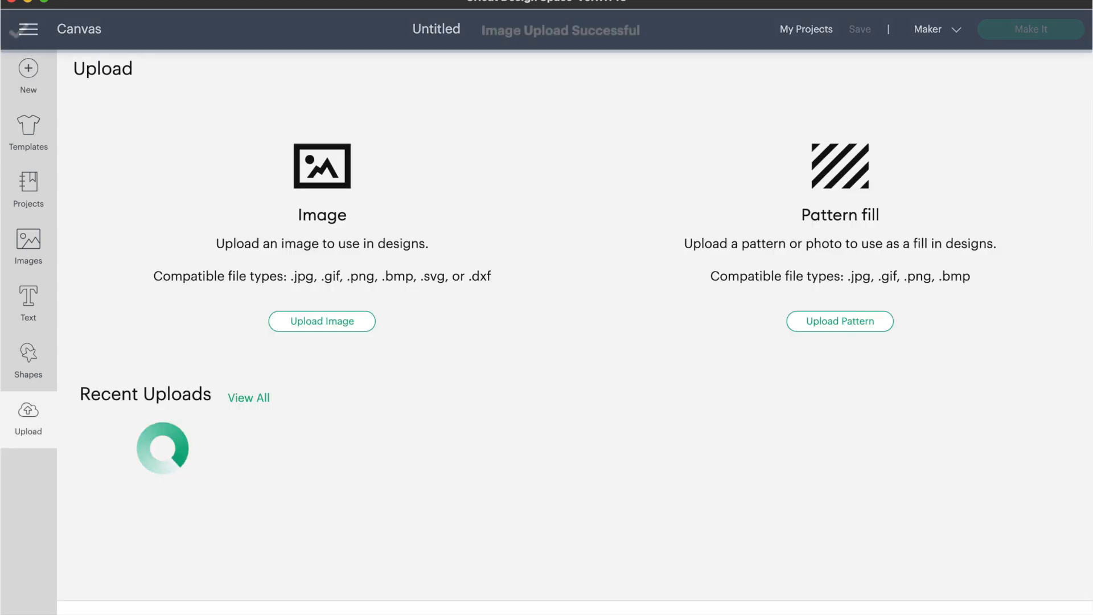
{"action": "left_click", "coordinate": [182, 523]}
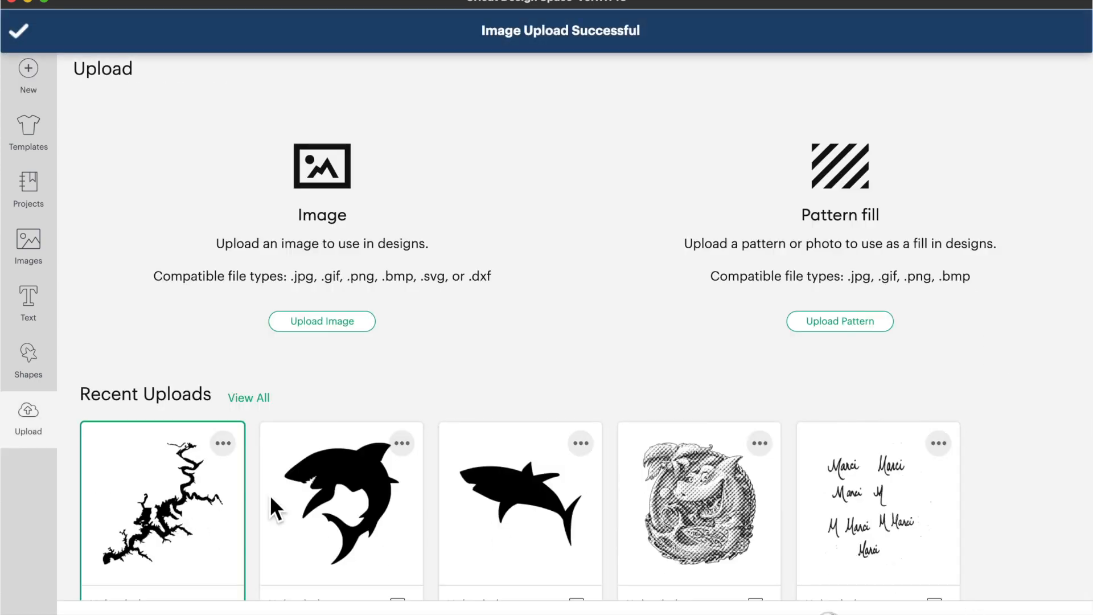
Step: Add the lake to the canvas and insert a square set to 8 inches wide
{"action": "left_click", "coordinate": [1025, 613]}
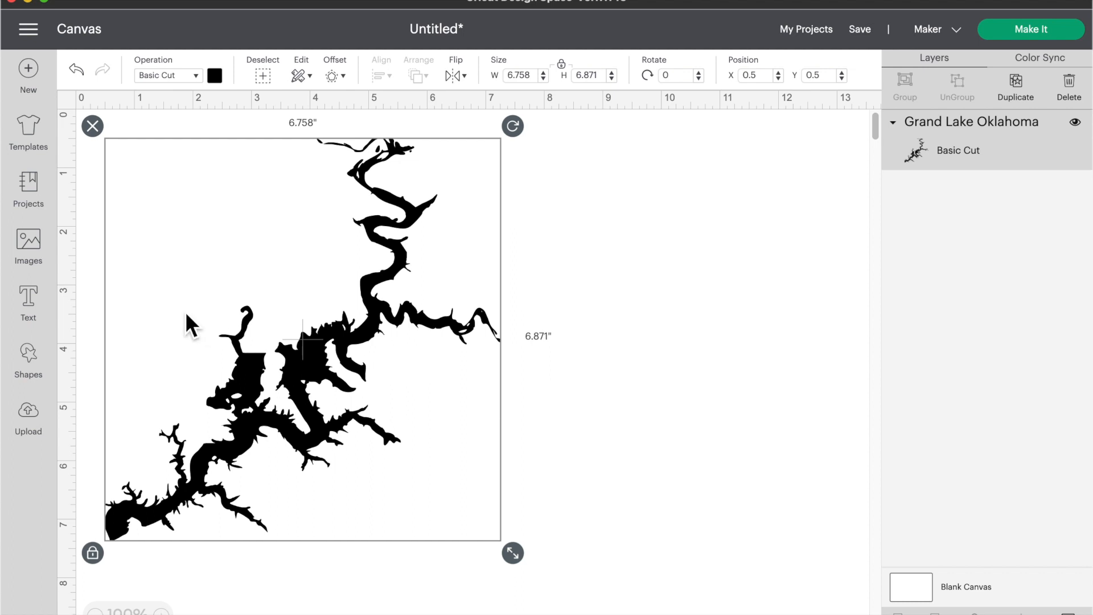
{"action": "left_click", "coordinate": [50, 372]}
{"action": "left_click", "coordinate": [121, 431]}
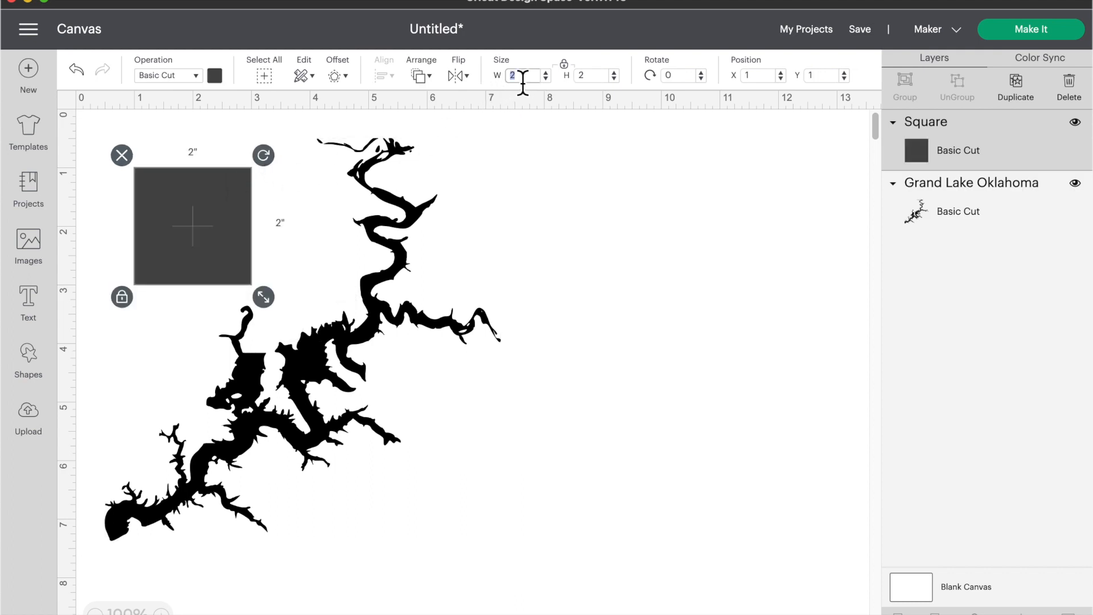
{"action": "type", "text": "8"}
{"action": "key", "text": "Tab"}
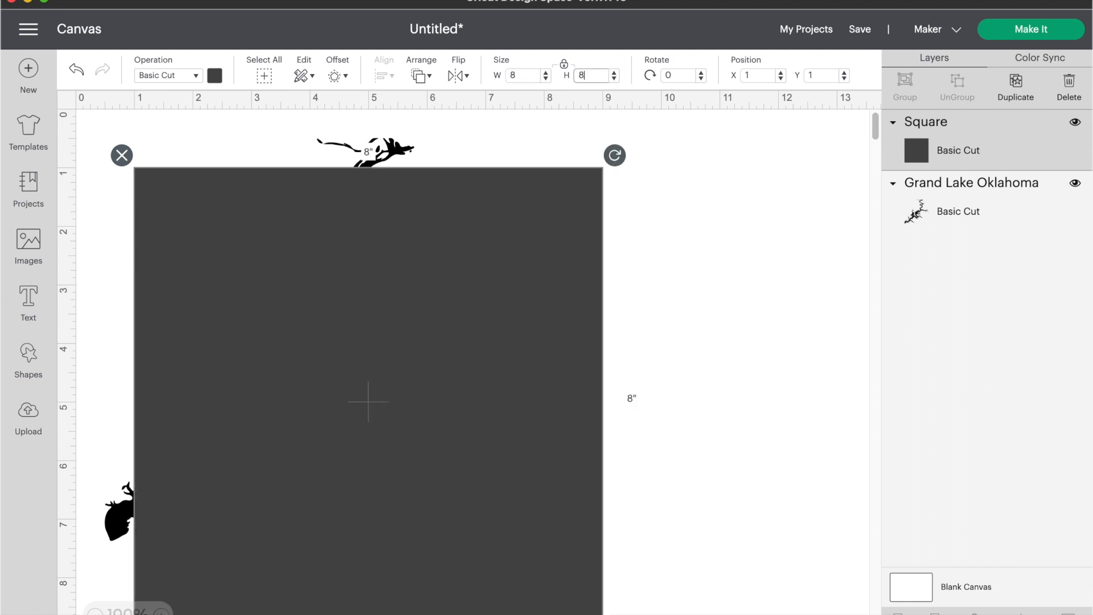
Step: Make the square light grey, send it to back, and centre the lake over it
{"action": "left_click", "coordinate": [215, 76]}
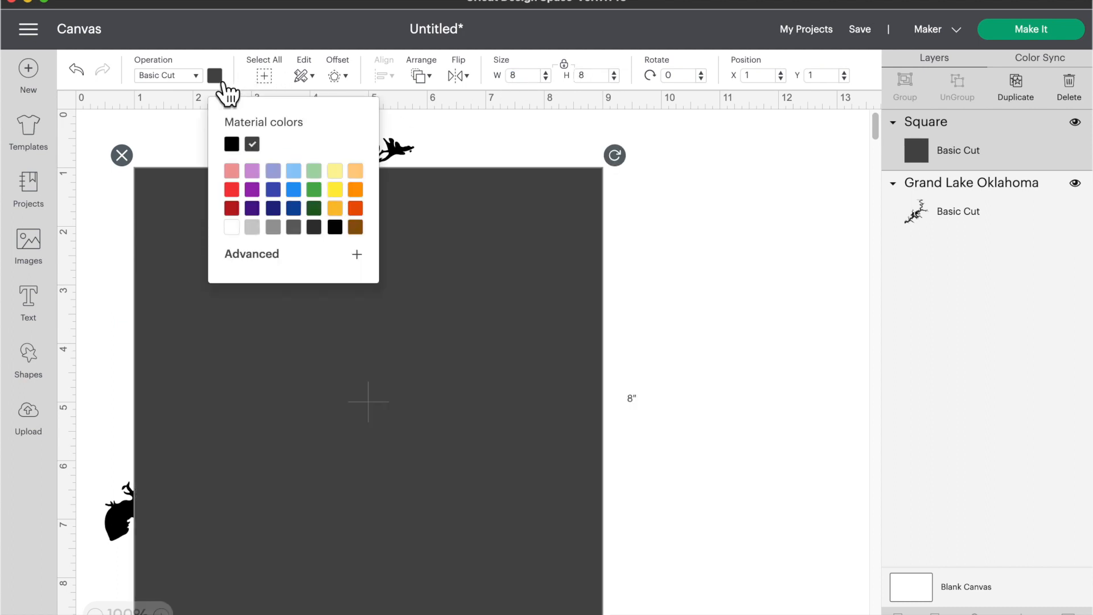
{"action": "left_click", "coordinate": [259, 228]}
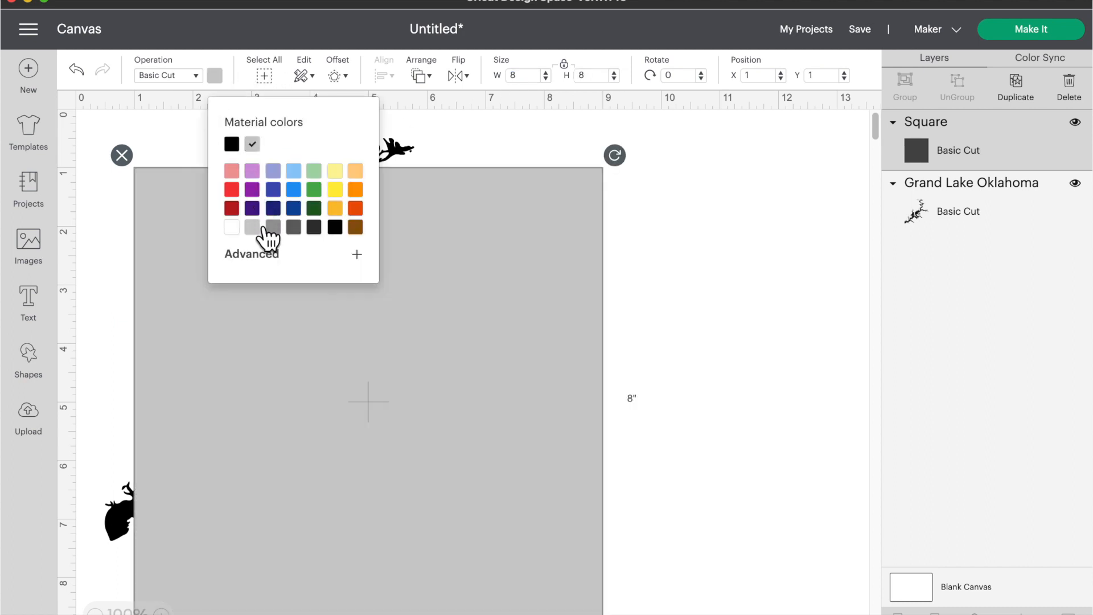
{"action": "left_click", "coordinate": [425, 78]}
{"action": "left_click", "coordinate": [438, 99]}
{"action": "left_click_drag", "start_coordinate": [543, 260], "coordinate": [522, 213]}
{"action": "left_click_drag", "start_coordinate": [366, 317], "coordinate": [420, 345]}
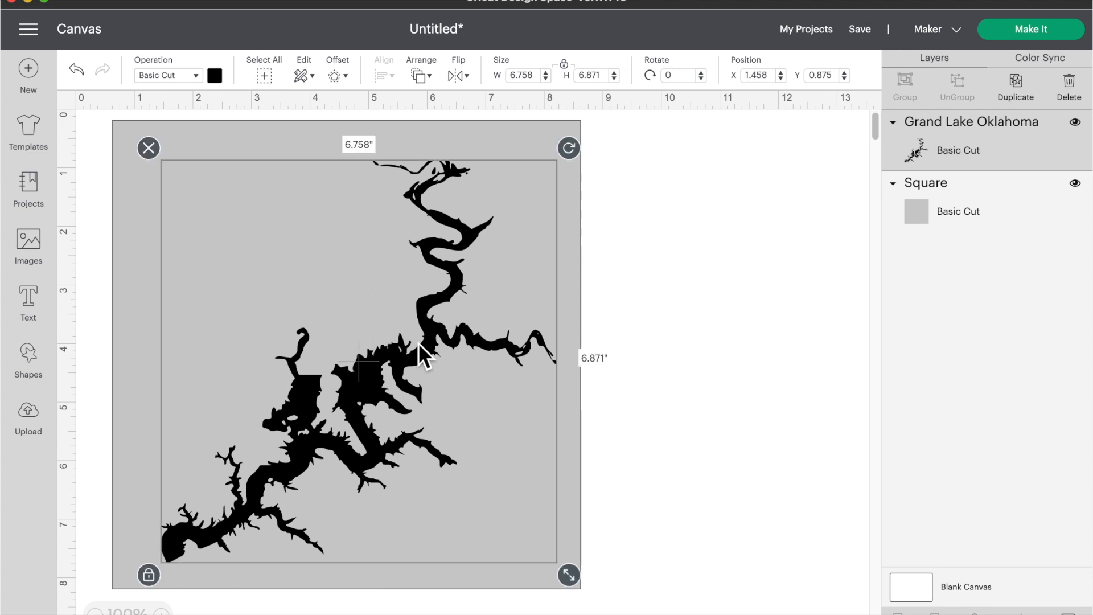
Step: Add a text box reading 'Grand Lake' set in the Authorization font
{"action": "left_click", "coordinate": [39, 310]}
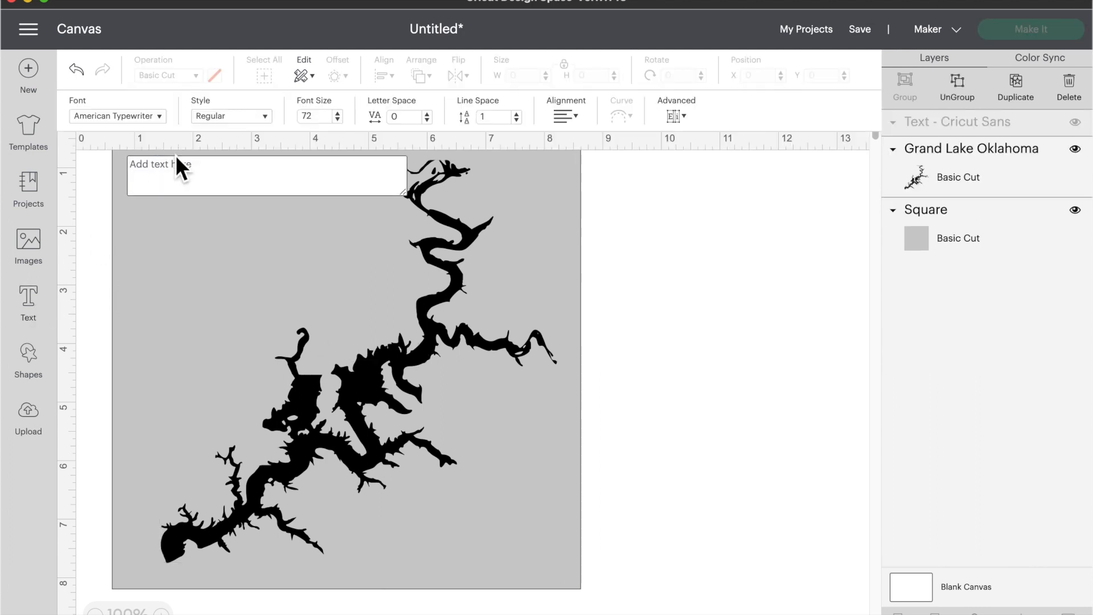
{"action": "type", "text": "Grand "}
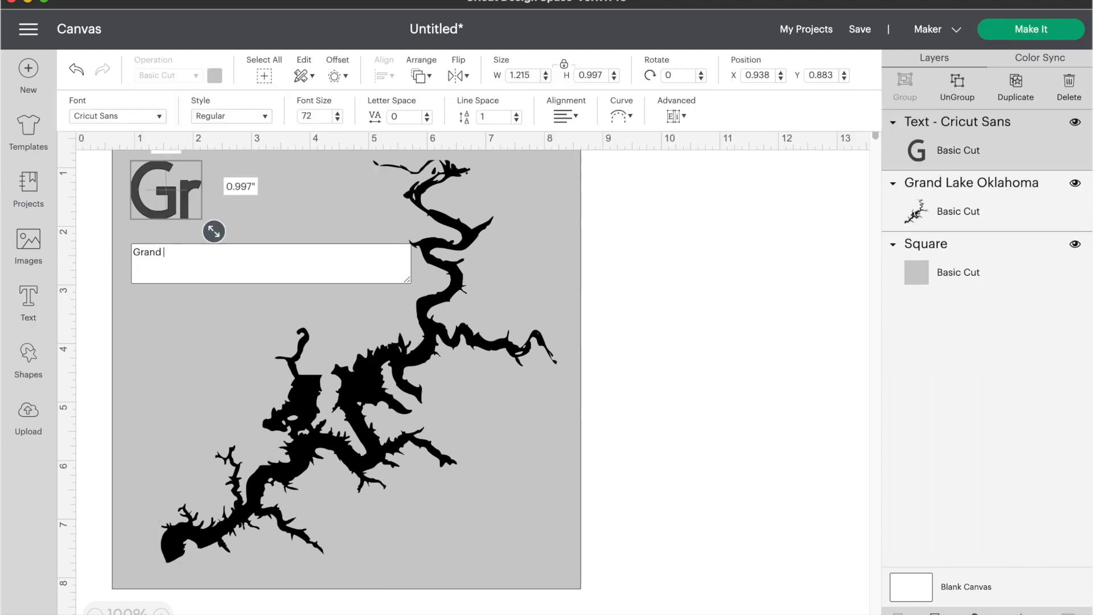
{"action": "type", "text": "Lake"}
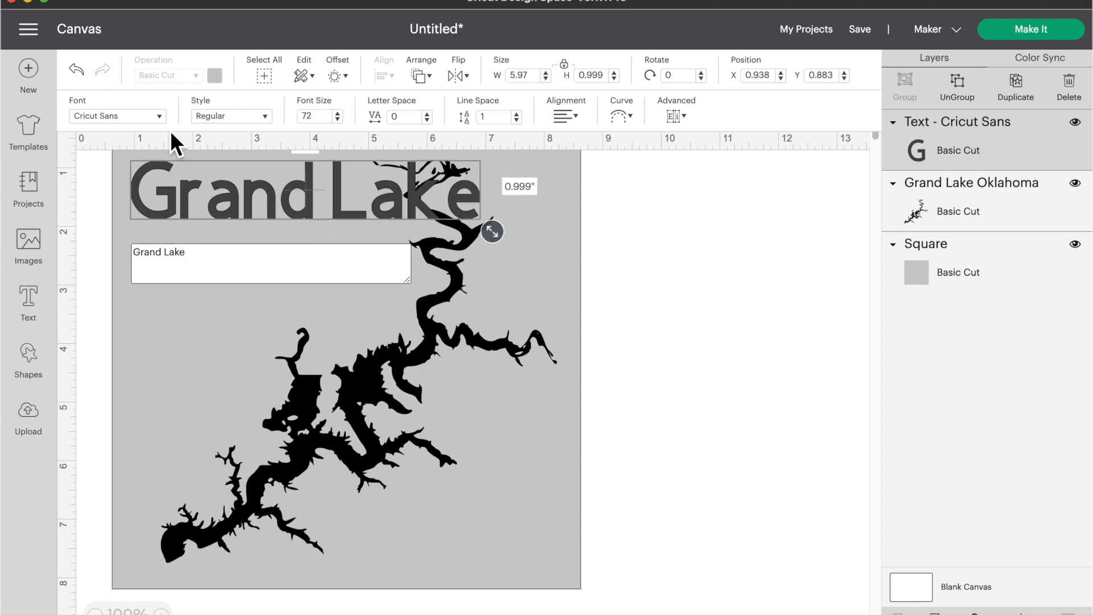
{"action": "left_click", "coordinate": [137, 118]}
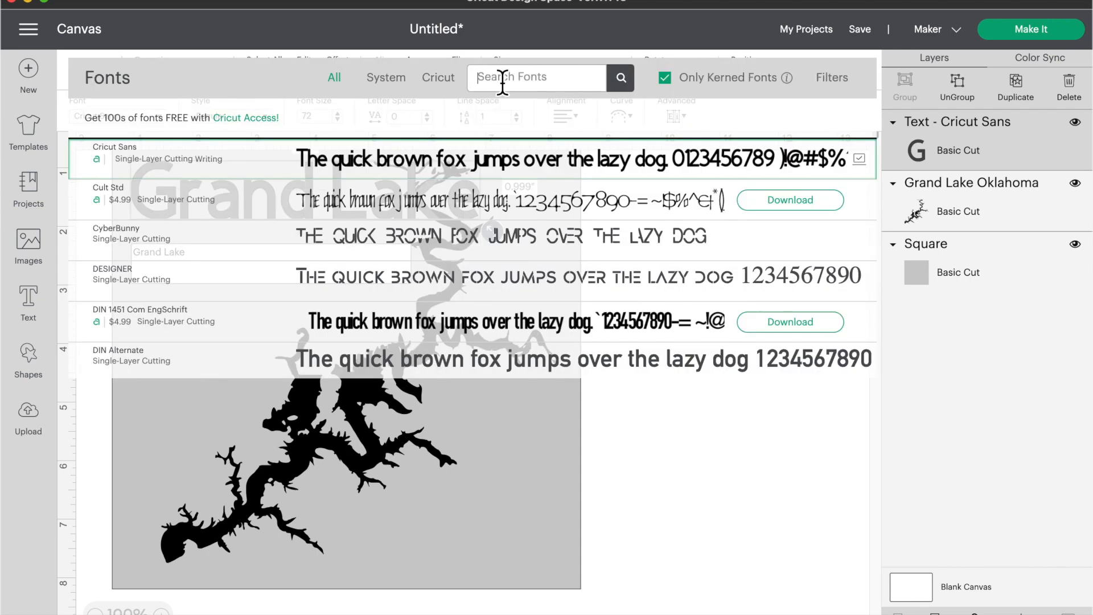
{"action": "type", "text": "aut"}
{"action": "left_click", "coordinate": [481, 192]}
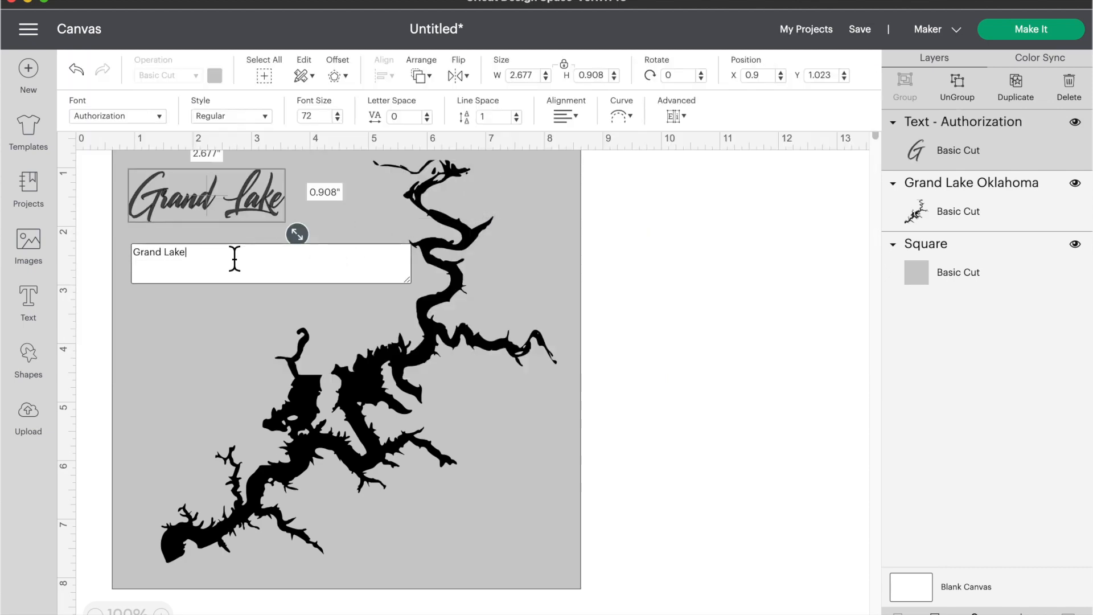
Step: Add a second text line 'O' The Cherokees' and place it just below Grand Lake
{"action": "left_click", "coordinate": [38, 322]}
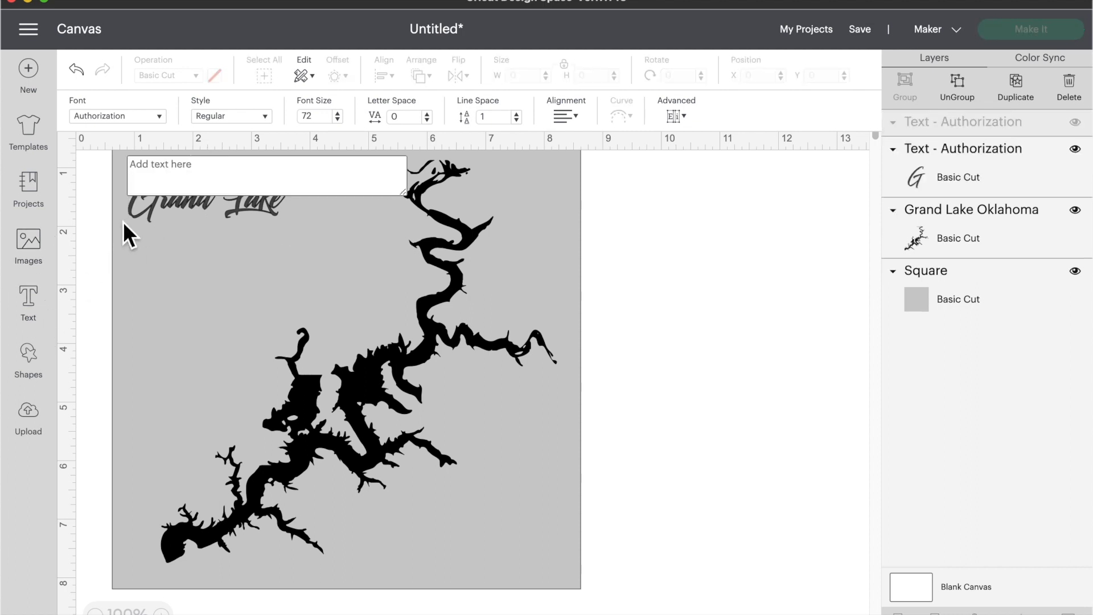
{"action": "type", "text": "O the"}
{"action": "key", "text": "BackSpace"}
{"action": "key", "text": "BackSpace"}
{"action": "key", "text": "BackSpace"}
{"action": "key", "text": "BackSpace"}
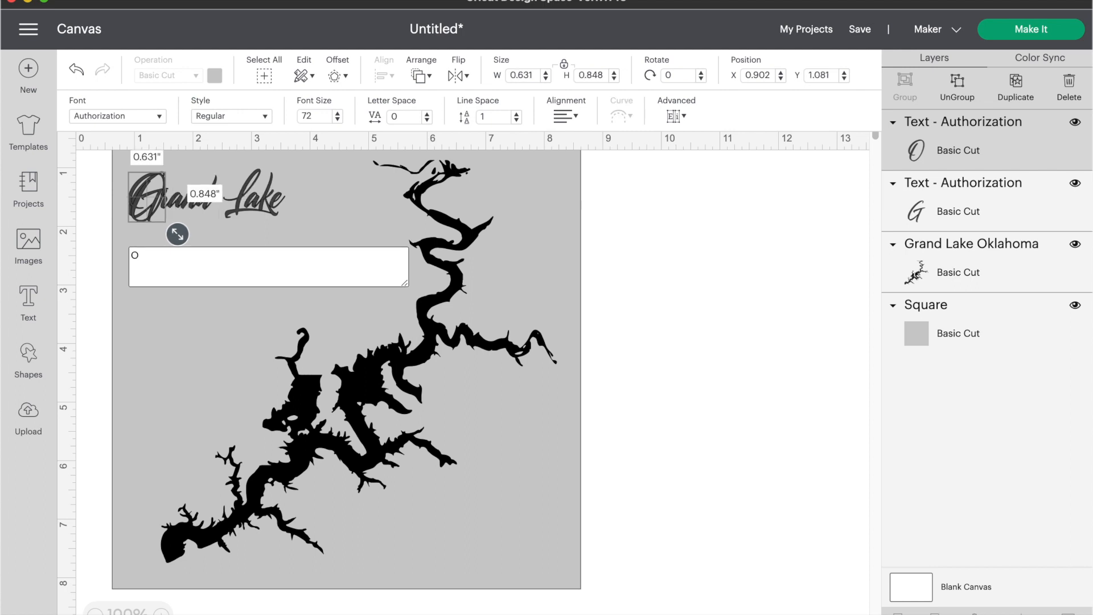
{"action": "type", "text": "' The"}
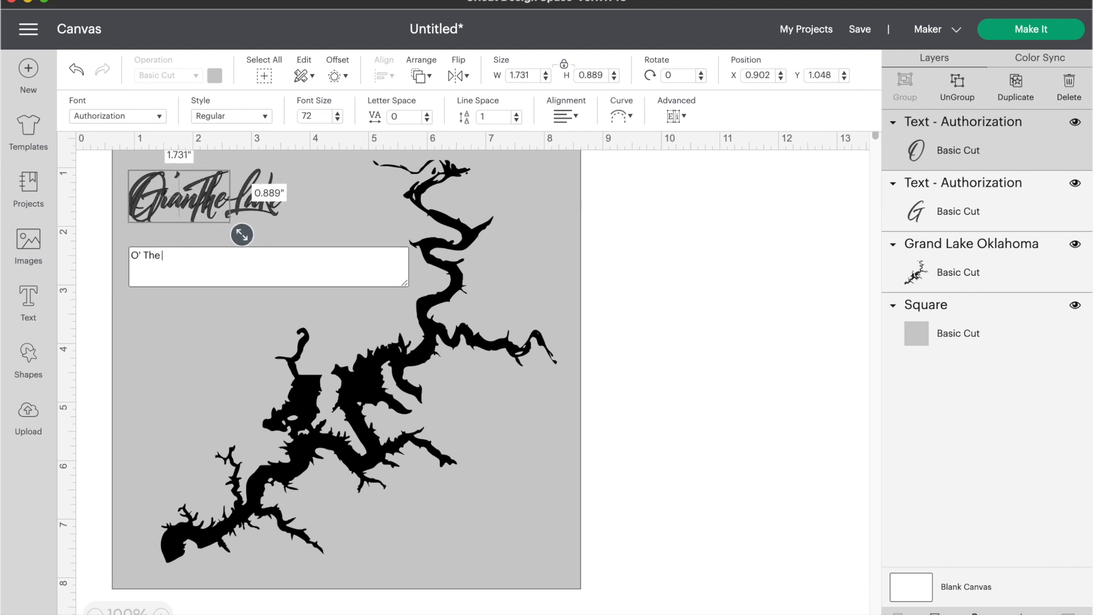
{"action": "type", "text": " Cherokees"}
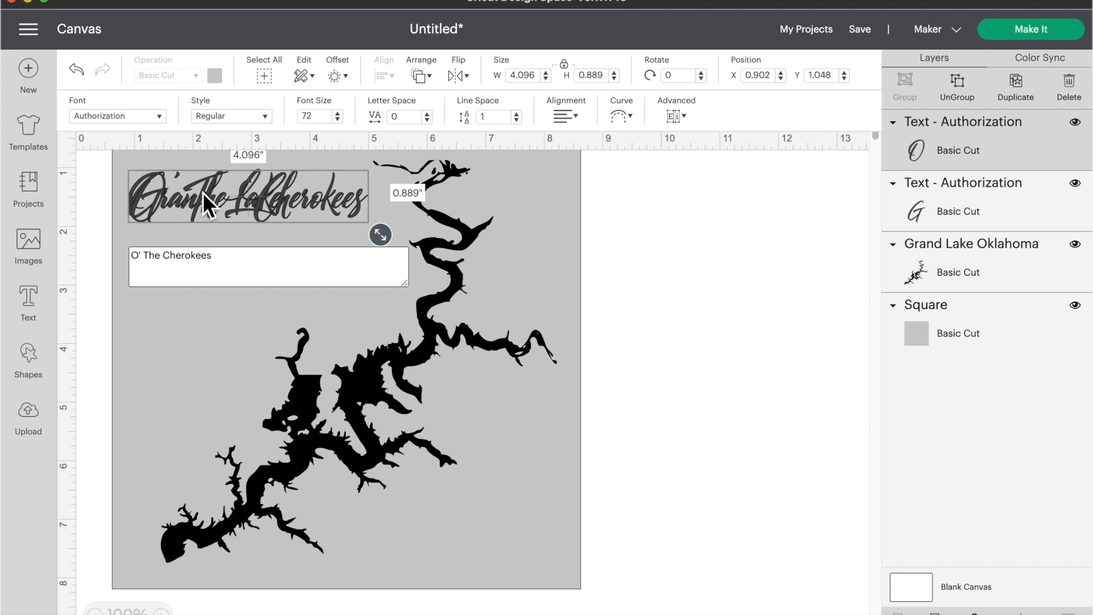
{"action": "left_click_drag", "start_coordinate": [319, 194], "coordinate": [313, 249]}
{"action": "left_click_drag", "start_coordinate": [270, 185], "coordinate": [302, 180]}
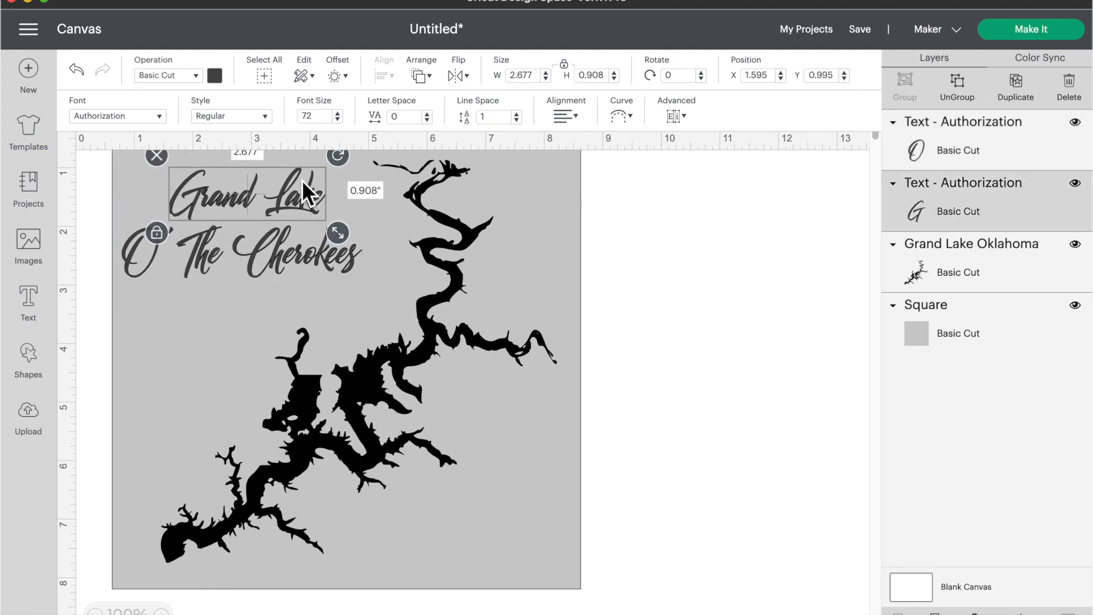
Step: Enlarge Grand Lake, shift it up and left, and give it a gentle curve
{"action": "left_click_drag", "start_coordinate": [343, 230], "coordinate": [412, 241]}
{"action": "left_click_drag", "start_coordinate": [378, 208], "coordinate": [345, 194]}
{"action": "mouse_move", "coordinate": [329, 247]}
{"action": "left_mouse_down"}
{"action": "mouse_move", "coordinate": [349, 259]}
{"action": "mouse_move", "coordinate": [340, 258]}
{"action": "left_mouse_up"}
{"action": "left_click", "coordinate": [343, 204]}
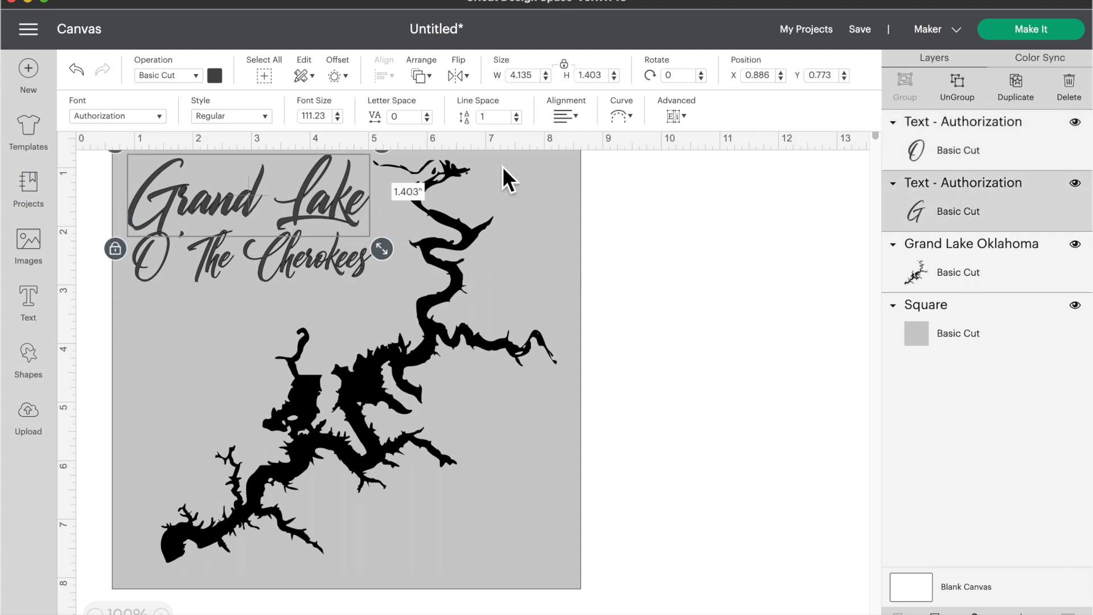
{"action": "left_click", "coordinate": [623, 118]}
{"action": "left_click_drag", "start_coordinate": [582, 157], "coordinate": [637, 171]}
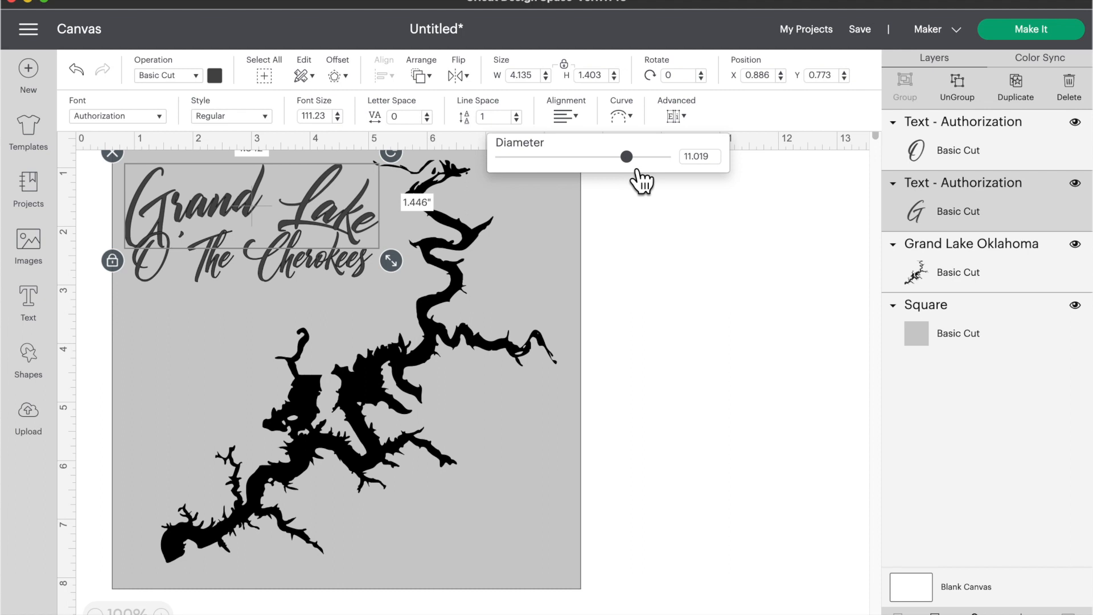
Step: Tighten Grand Lake's letter spacing to -0.2 and shrink O' The Cherokees to 47.84 pt beneath it
{"action": "left_click", "coordinate": [428, 120]}
{"action": "left_click", "coordinate": [427, 120]}
{"action": "left_click", "coordinate": [427, 120]}
{"action": "left_click", "coordinate": [428, 120]}
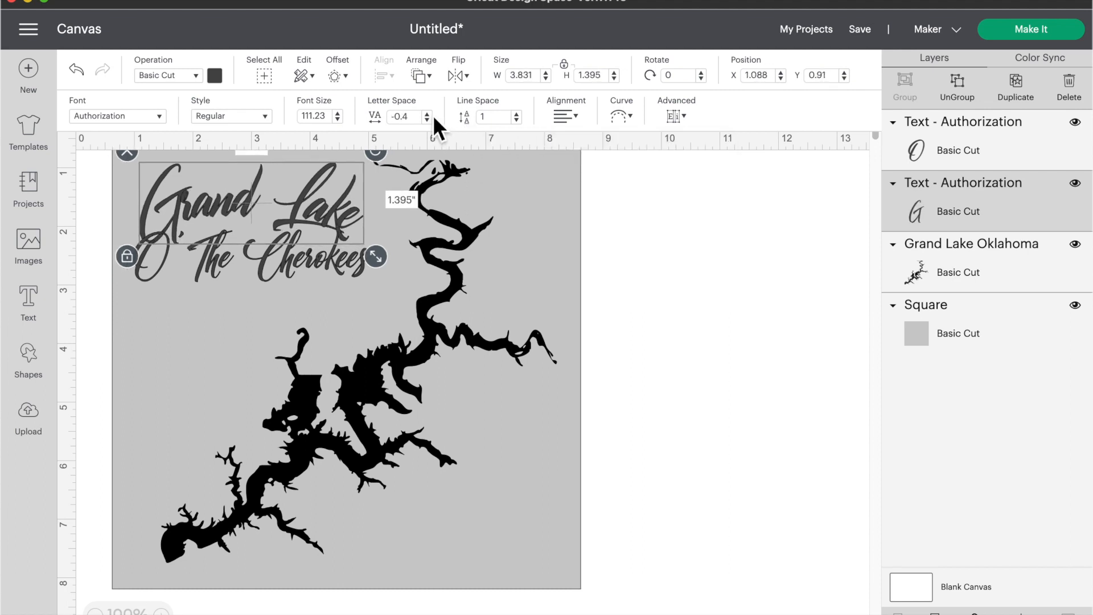
{"action": "left_click", "coordinate": [431, 114]}
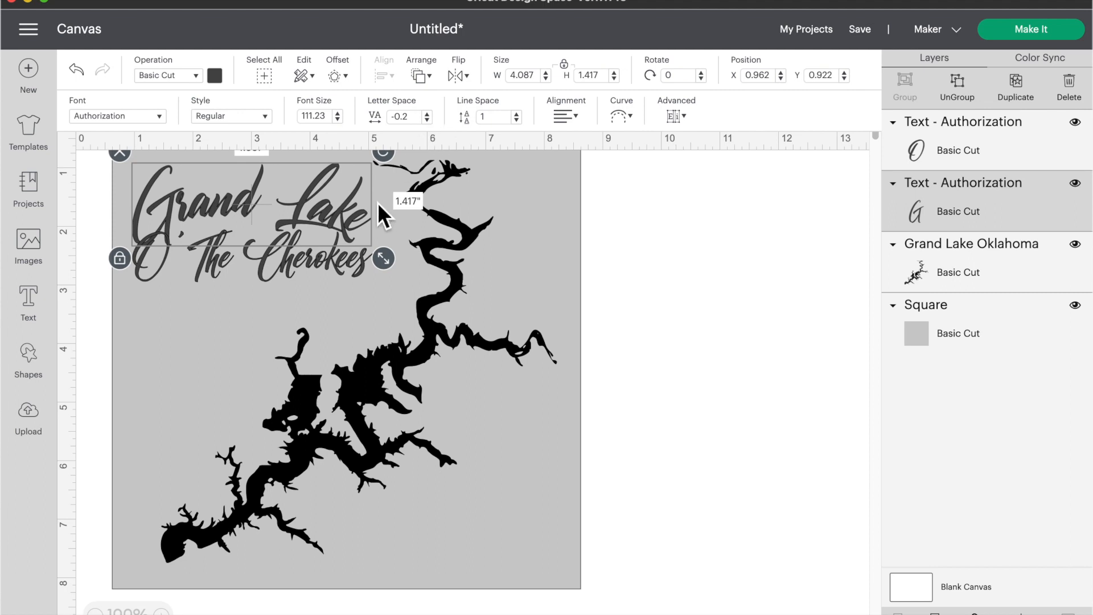
{"action": "left_click", "coordinate": [341, 261]}
{"action": "left_click_drag", "start_coordinate": [388, 295], "coordinate": [306, 246]}
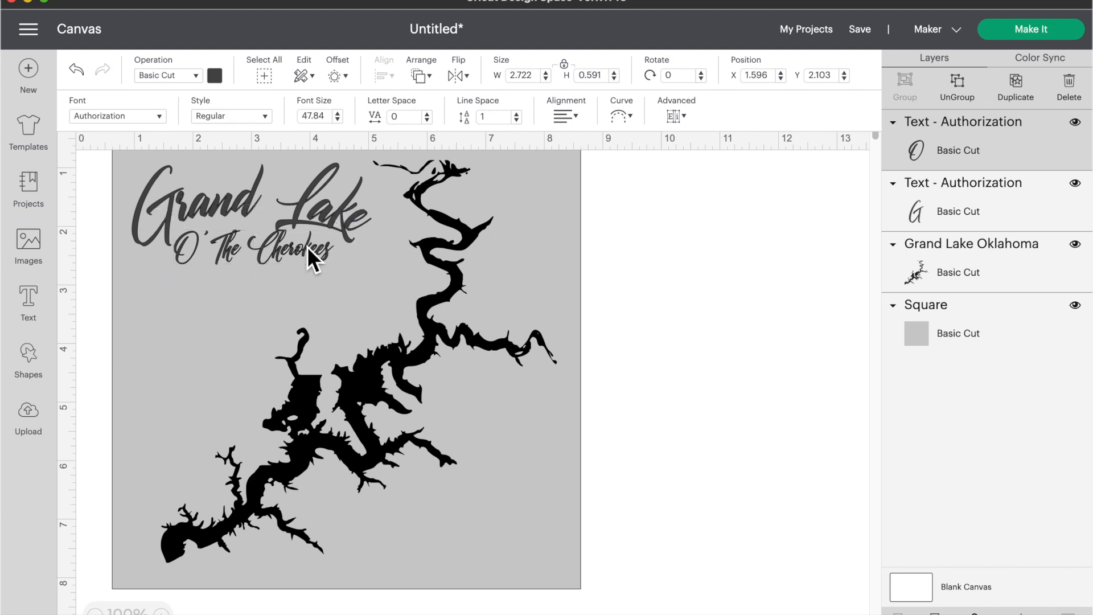
Step: Search the uploaded images for 'com' and add the compass image to the canvas
{"action": "left_click", "coordinate": [229, 373]}
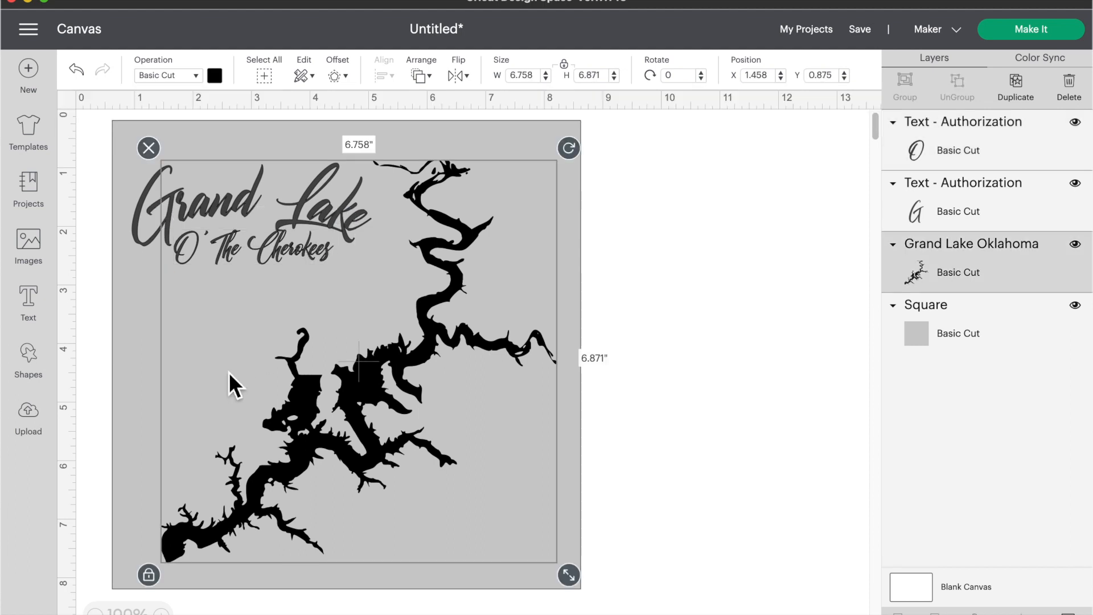
{"action": "left_click", "coordinate": [36, 424]}
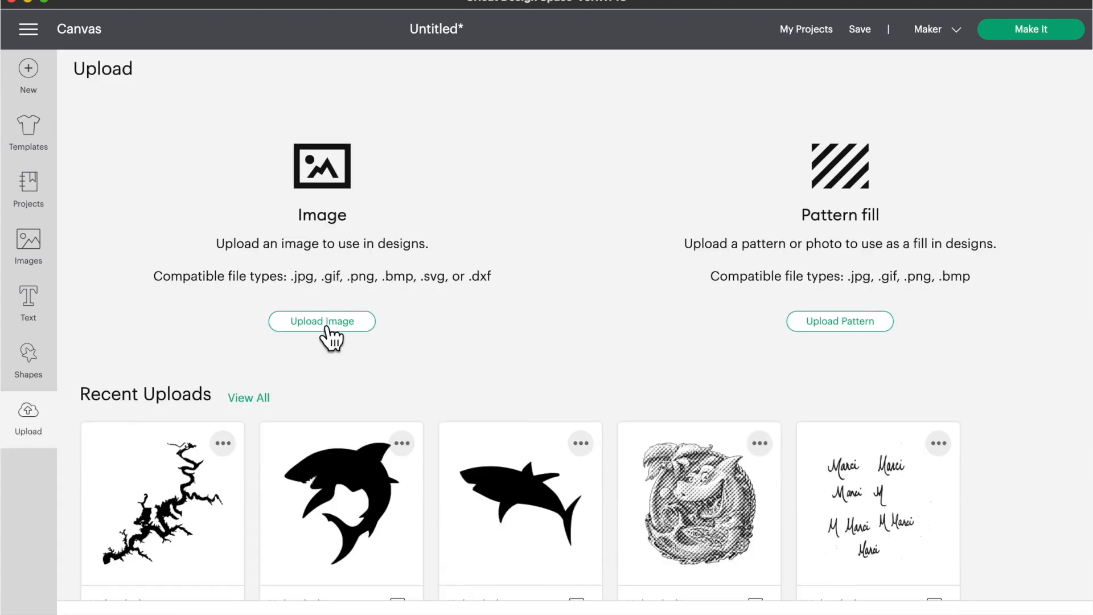
{"action": "left_click", "coordinate": [258, 399]}
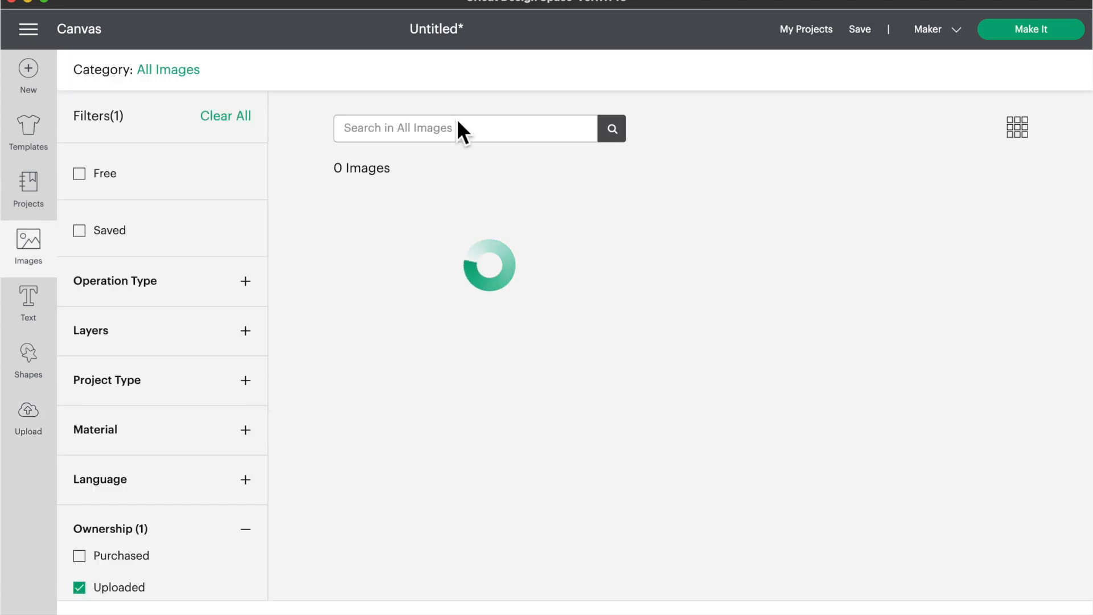
{"action": "type", "text": "compass"}
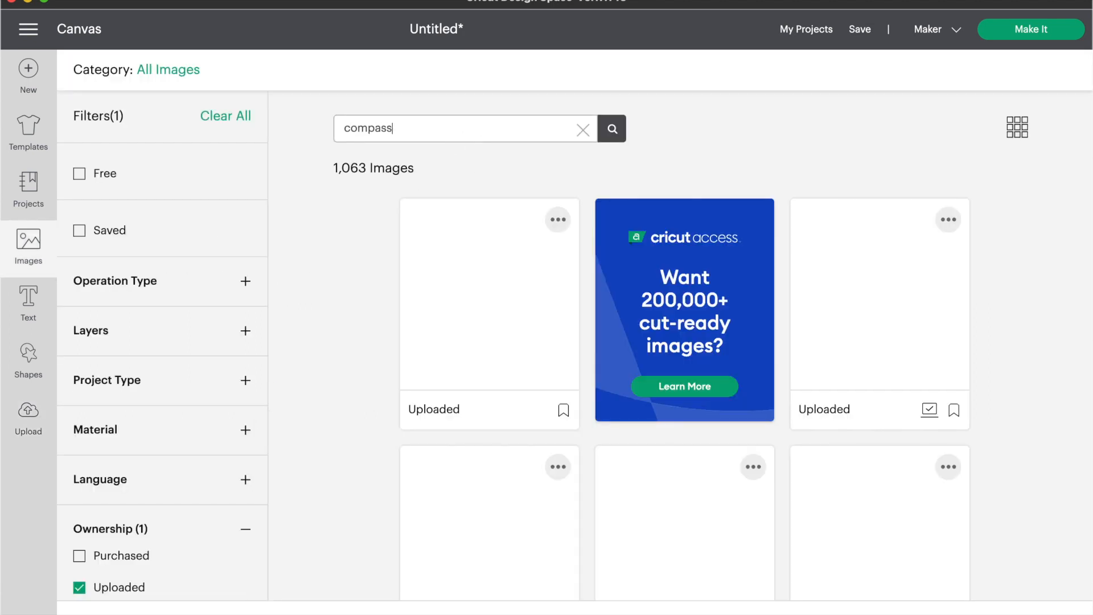
{"action": "key", "text": "Return"}
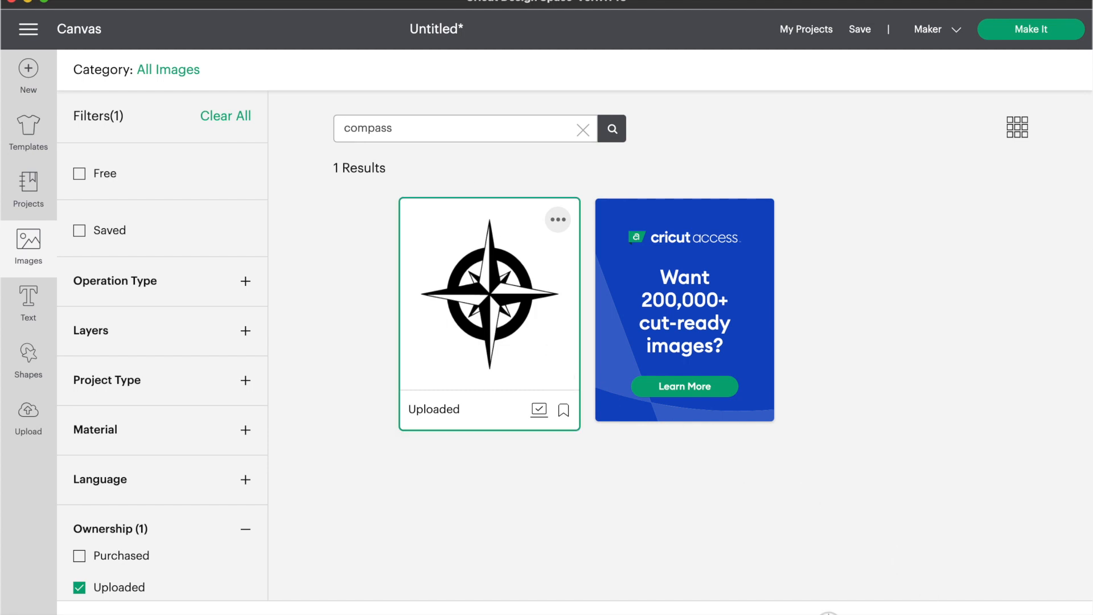
{"action": "left_click", "coordinate": [1022, 614]}
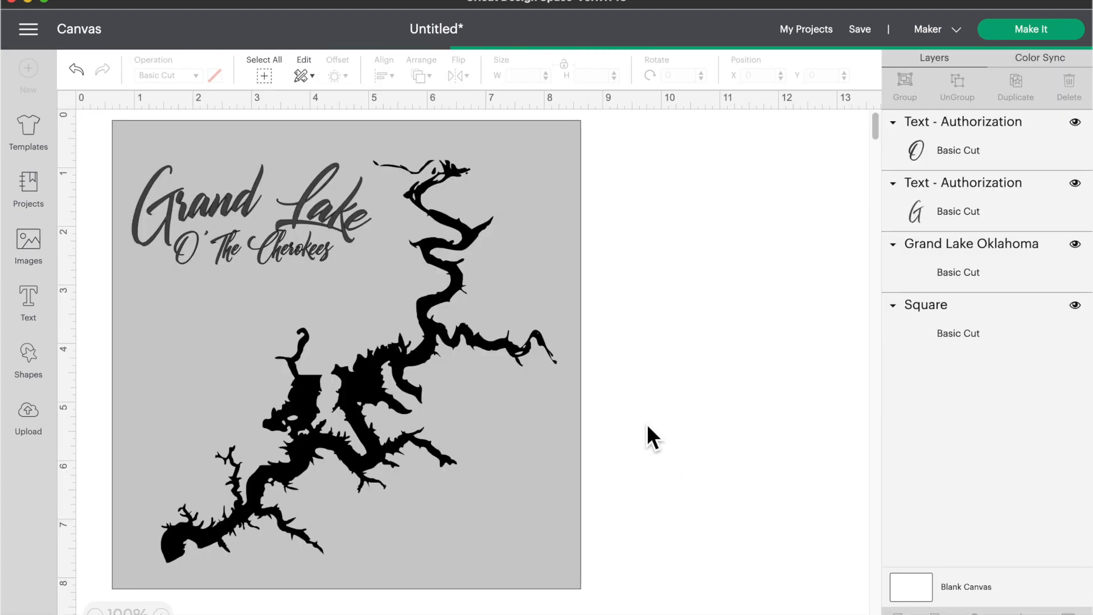
Step: Resize the compass to about 2.4 inches at the square's lower right, then insert a new text box
{"action": "left_click_drag", "start_coordinate": [596, 612], "coordinate": [294, 328]}
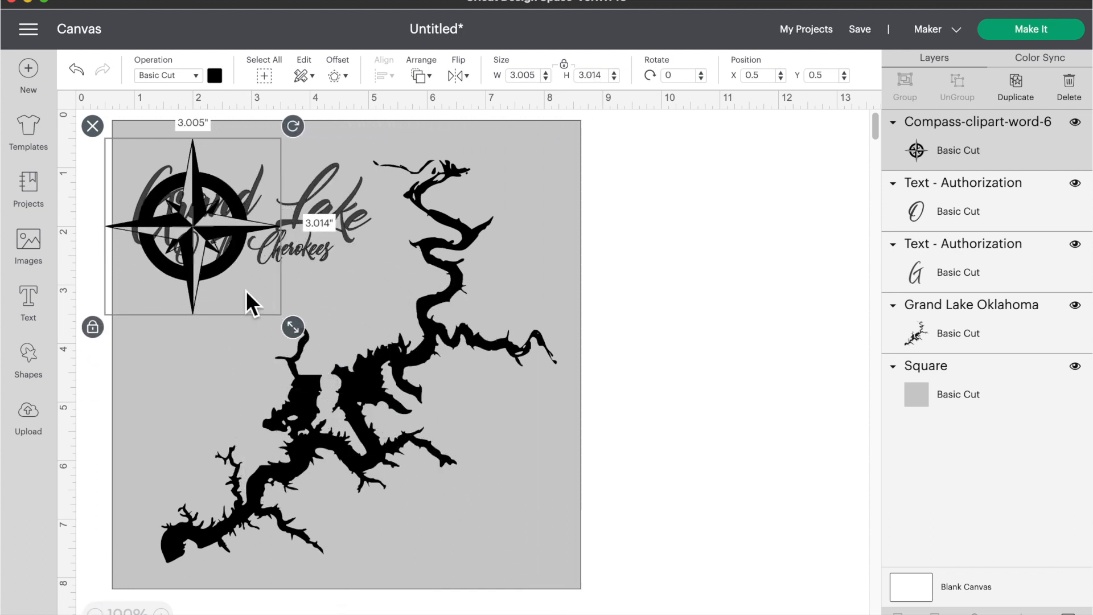
{"action": "left_click_drag", "start_coordinate": [193, 298], "coordinate": [482, 555]}
{"action": "left_click_drag", "start_coordinate": [583, 584], "coordinate": [545, 548]}
{"action": "left_click_drag", "start_coordinate": [466, 480], "coordinate": [490, 503]}
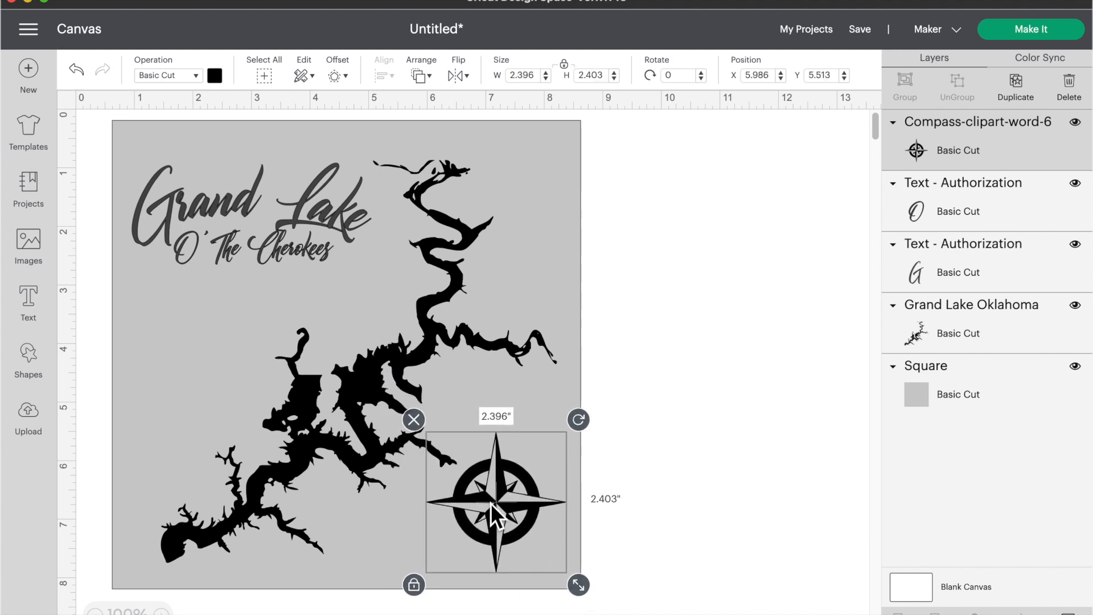
{"action": "left_click", "coordinate": [41, 320]}
Step: Enter the family name and 'Lake House' text, move it under the title, and clear the old font search
{"action": "type", "text": "Jone"}
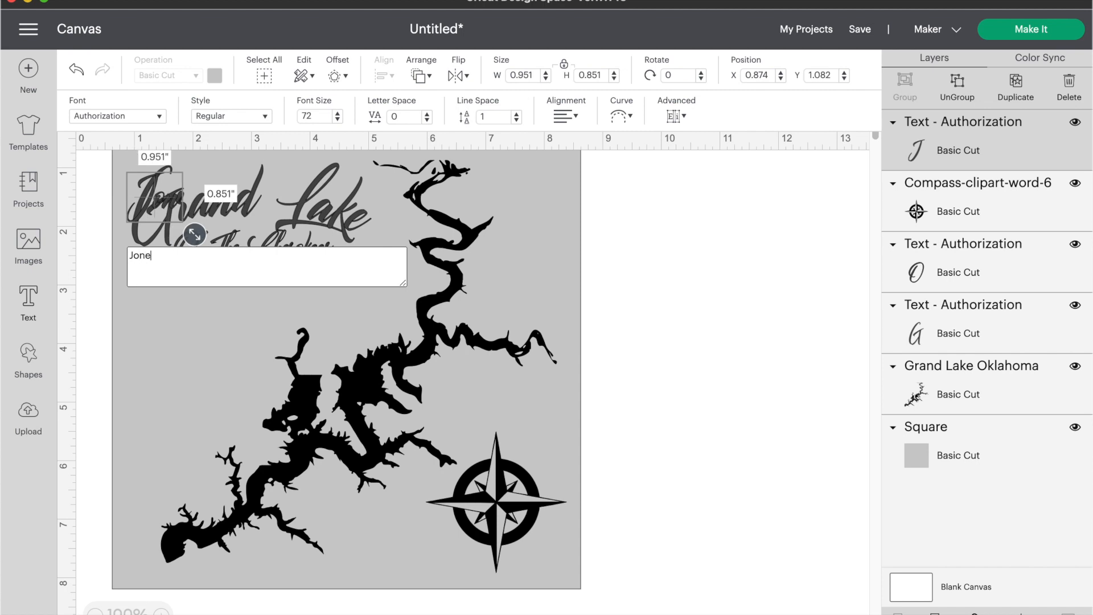
{"action": "type", "text": "s Family "}
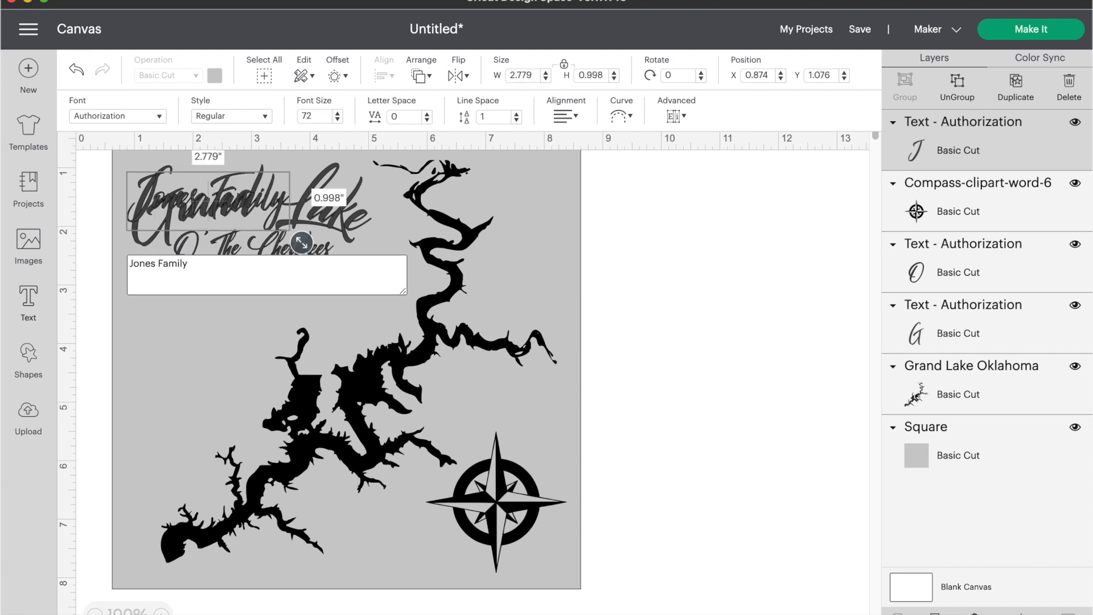
{"action": "type", "text": "Lake House"}
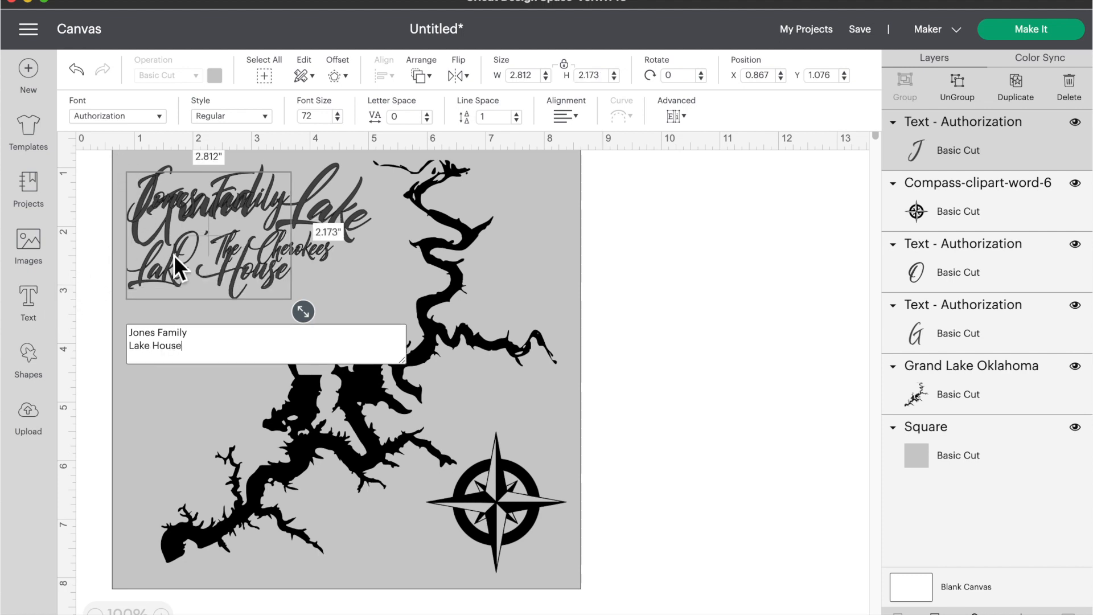
{"action": "left_click_drag", "start_coordinate": [173, 254], "coordinate": [178, 345]}
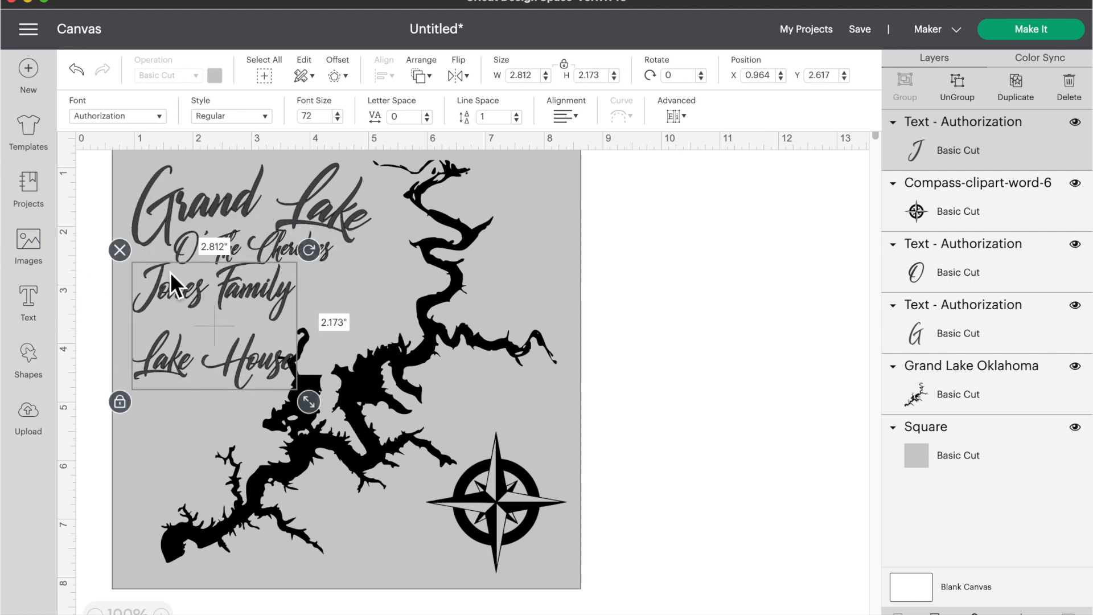
{"action": "left_click", "coordinate": [144, 117]}
{"action": "double_click", "coordinate": [520, 85]}
{"action": "key", "text": "BackSpace"}
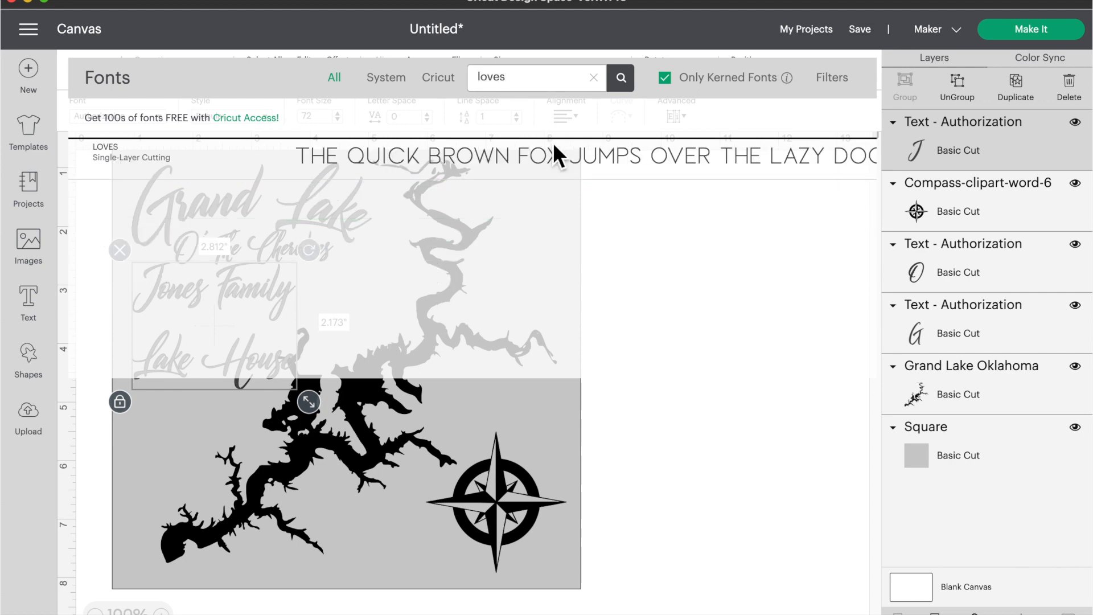
Step: Apply the LOVES font, set width to 4 inches, and centre-align the two lines under the title
{"action": "left_click", "coordinate": [555, 149]}
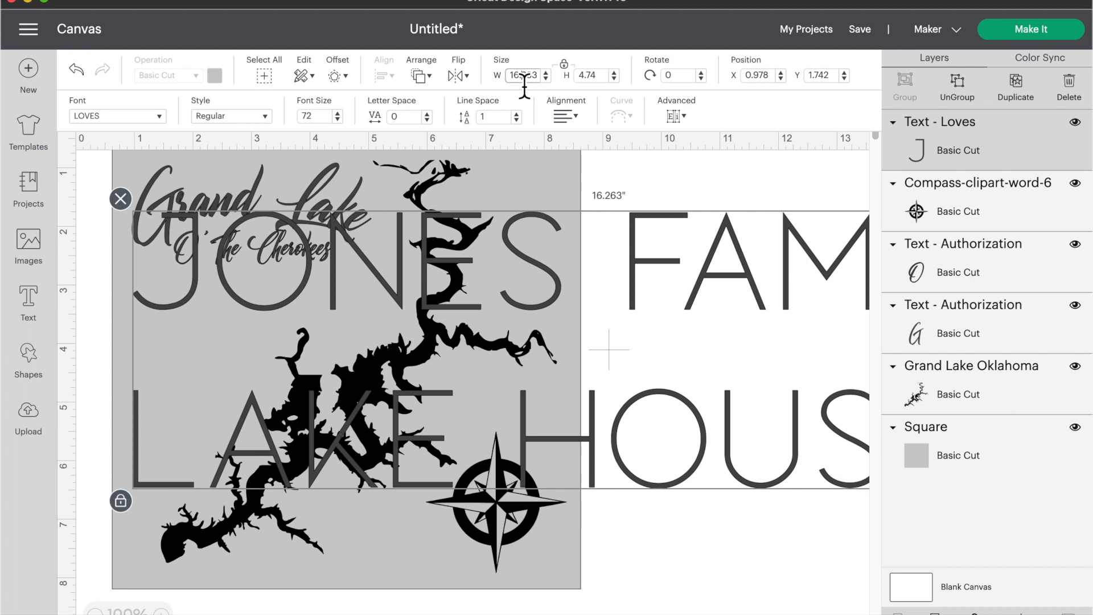
{"action": "type", "text": "4"}
{"action": "key", "text": "Tab"}
{"action": "left_click_drag", "start_coordinate": [309, 275], "coordinate": [316, 331]}
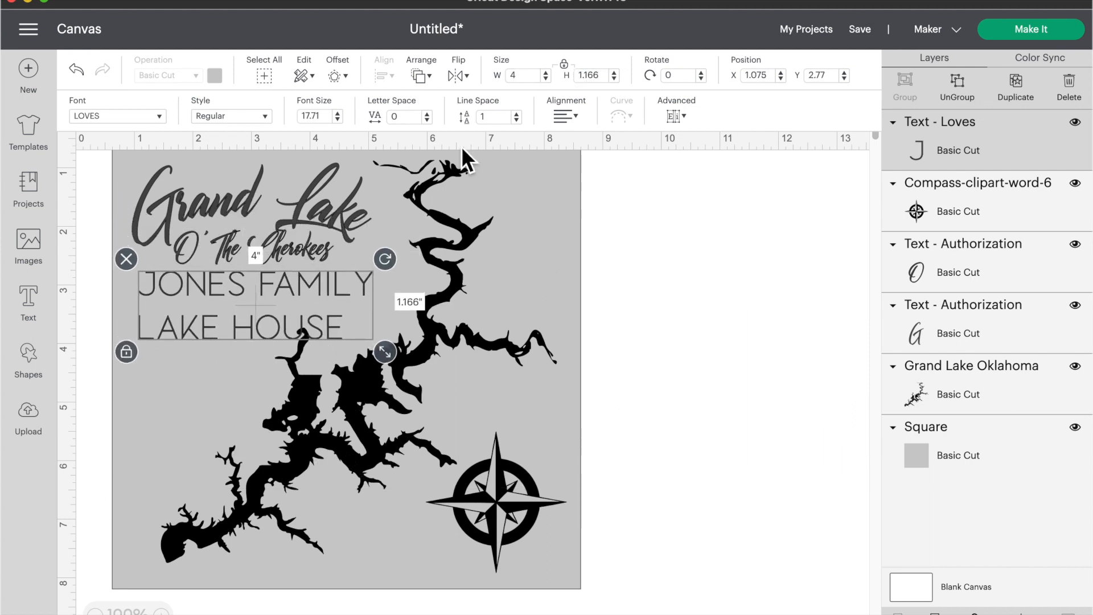
{"action": "left_click", "coordinate": [569, 117]}
{"action": "left_click", "coordinate": [585, 160]}
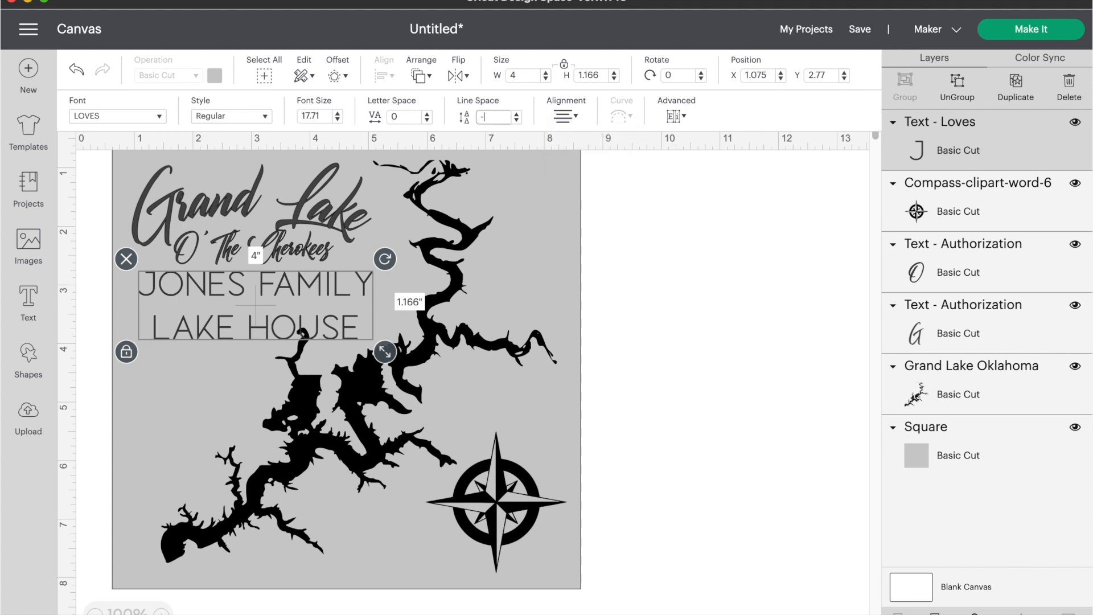
Step: Tighten the line spacing step by step down to -11
{"action": "key", "text": "Return"}
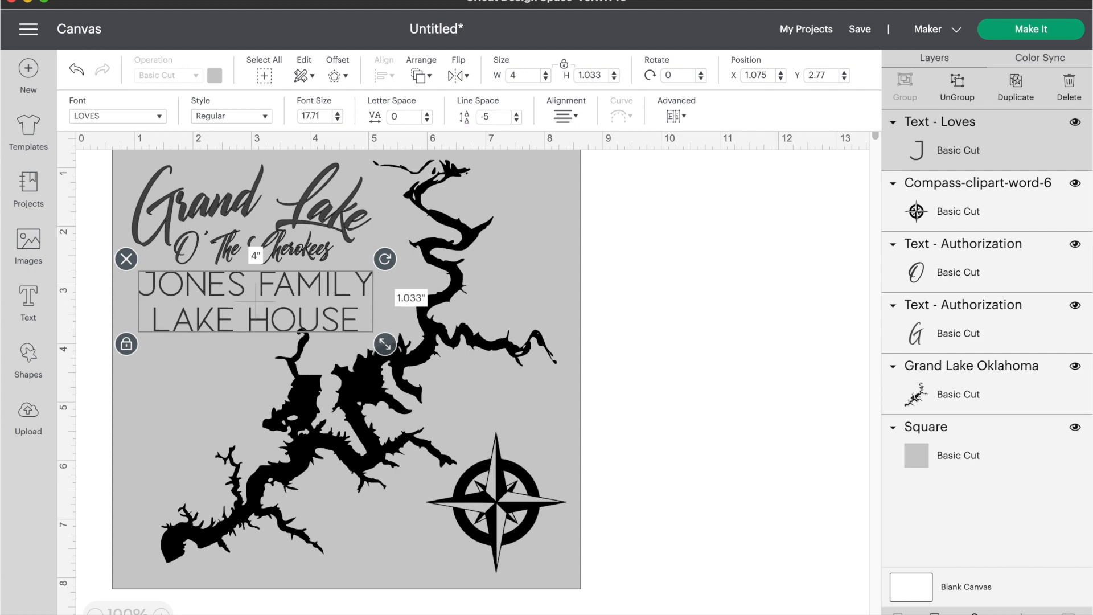
{"action": "left_click", "coordinate": [501, 124]}
{"action": "type", "text": "7"}
{"action": "key", "text": "Return"}
{"action": "double_click", "coordinate": [501, 124]}
{"action": "type", "text": "-9"}
{"action": "key", "text": "Return"}
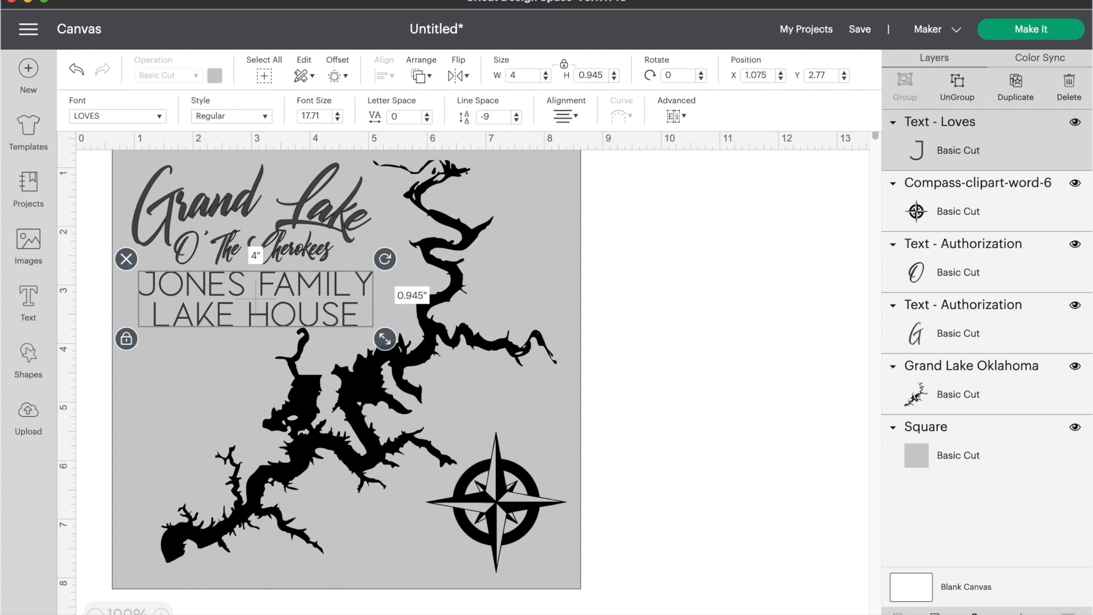
{"action": "double_click", "coordinate": [501, 124]}
{"action": "key", "text": "Return"}
Step: Resize the text block to about 3.056" wide and select all three title text layers
{"action": "left_click_drag", "start_coordinate": [385, 338], "coordinate": [268, 296]}
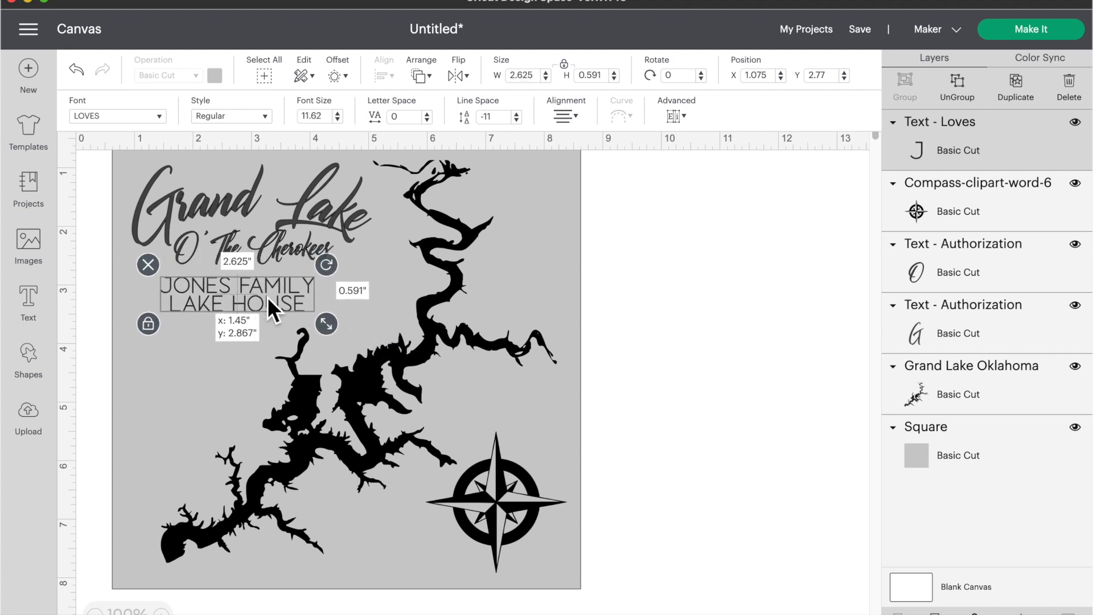
{"action": "left_click_drag", "start_coordinate": [323, 319], "coordinate": [349, 324]}
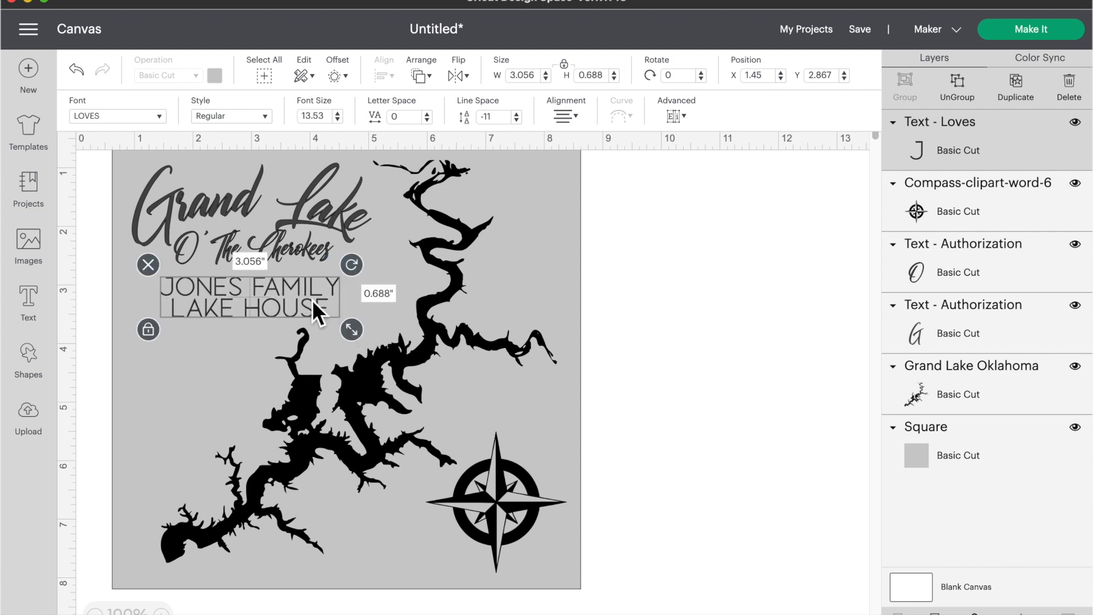
{"action": "left_click", "coordinate": [296, 255], "text": "shift"}
{"action": "left_click", "coordinate": [297, 211], "text": "shift"}
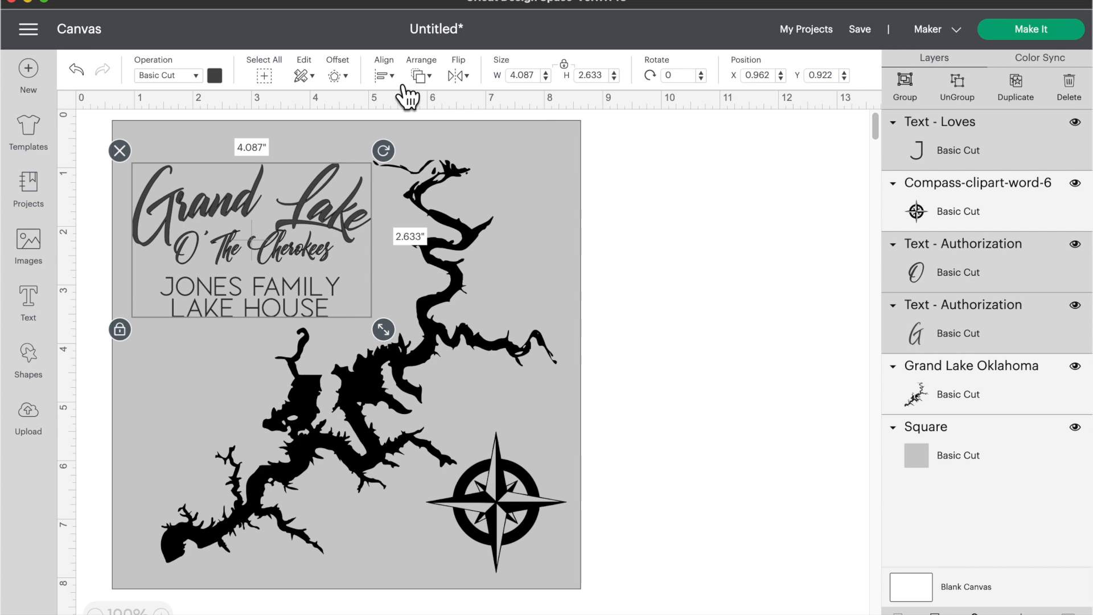
Step: Centre the three title lines horizontally and colour them black
{"action": "left_click", "coordinate": [386, 75]}
{"action": "left_click", "coordinate": [406, 145]}
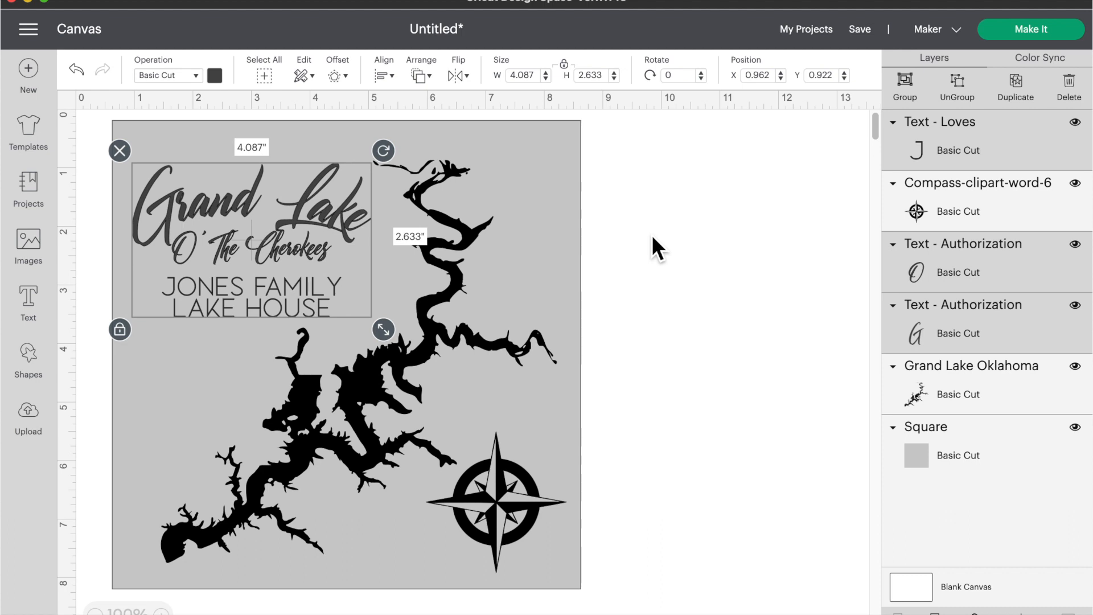
{"action": "left_click", "coordinate": [217, 79]}
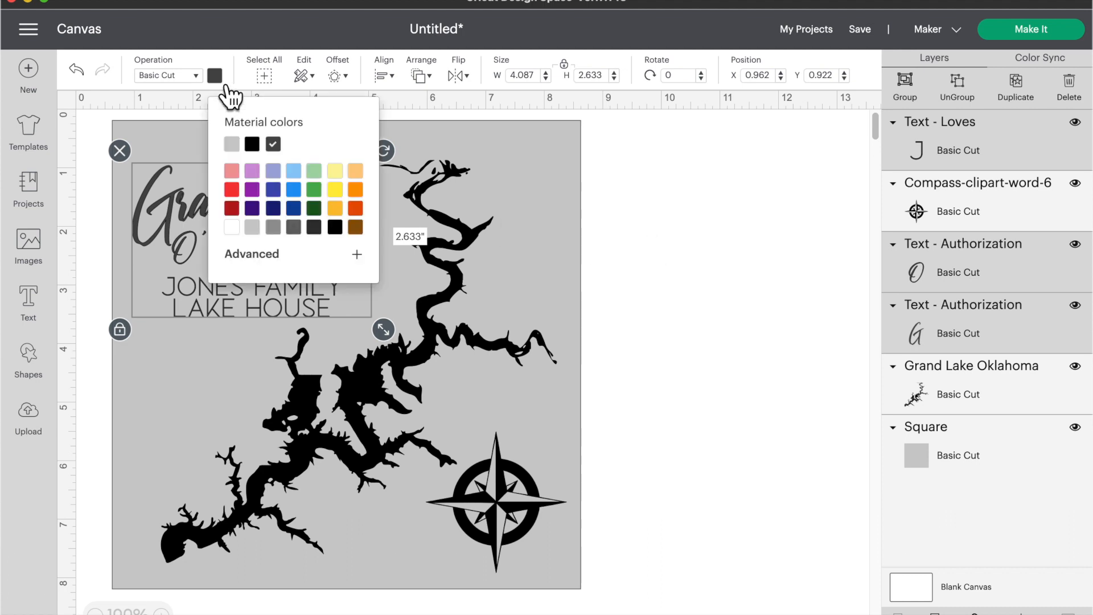
{"action": "left_click", "coordinate": [255, 147]}
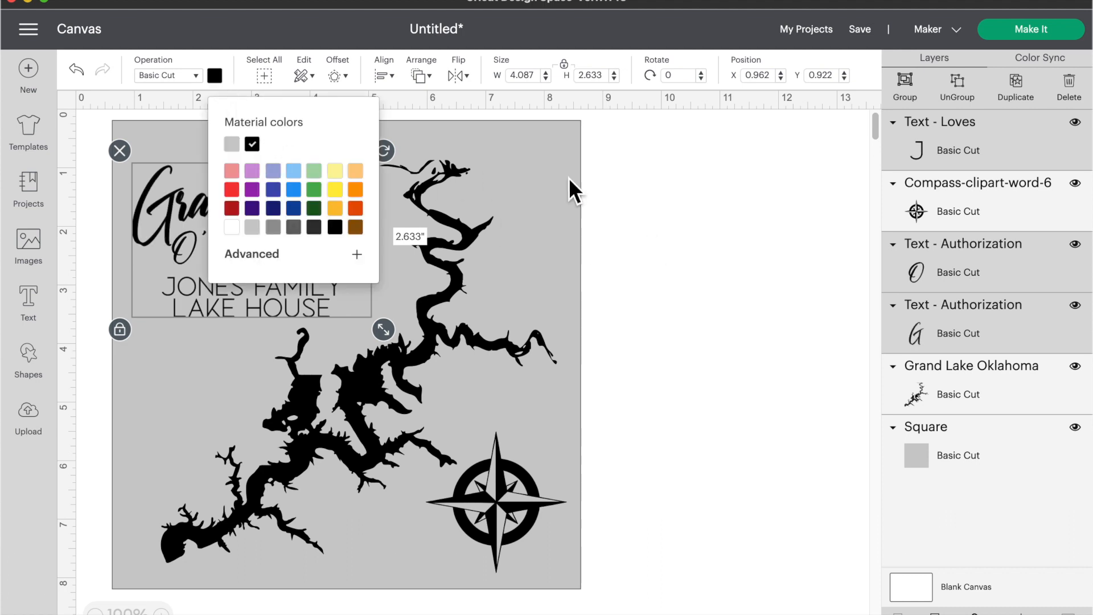
{"action": "left_click", "coordinate": [649, 191]}
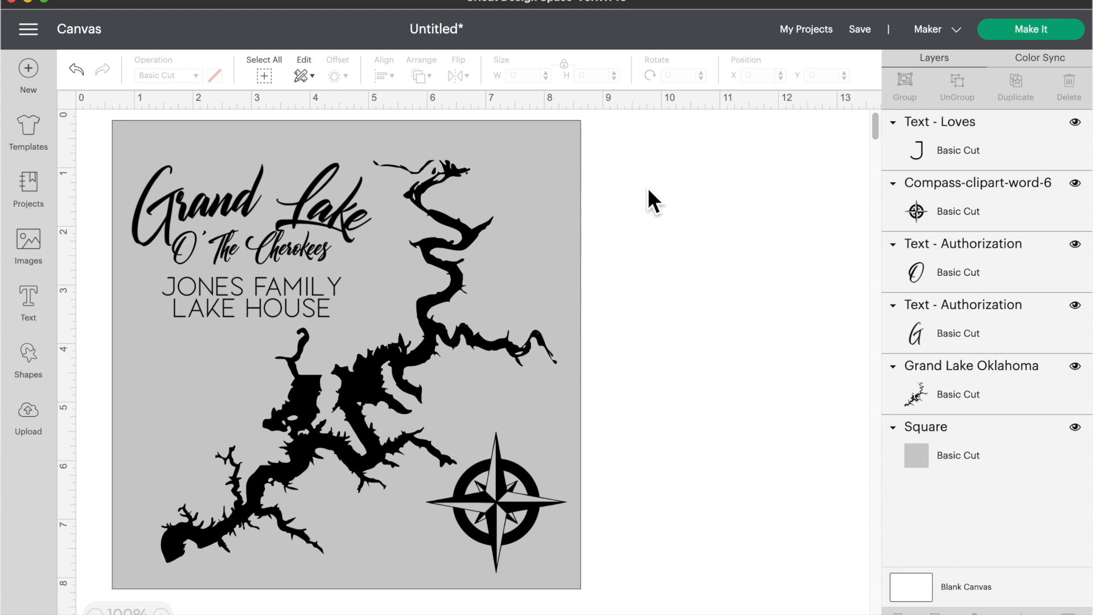
Step: Change the background square's colour to white
{"action": "left_click", "coordinate": [284, 139]}
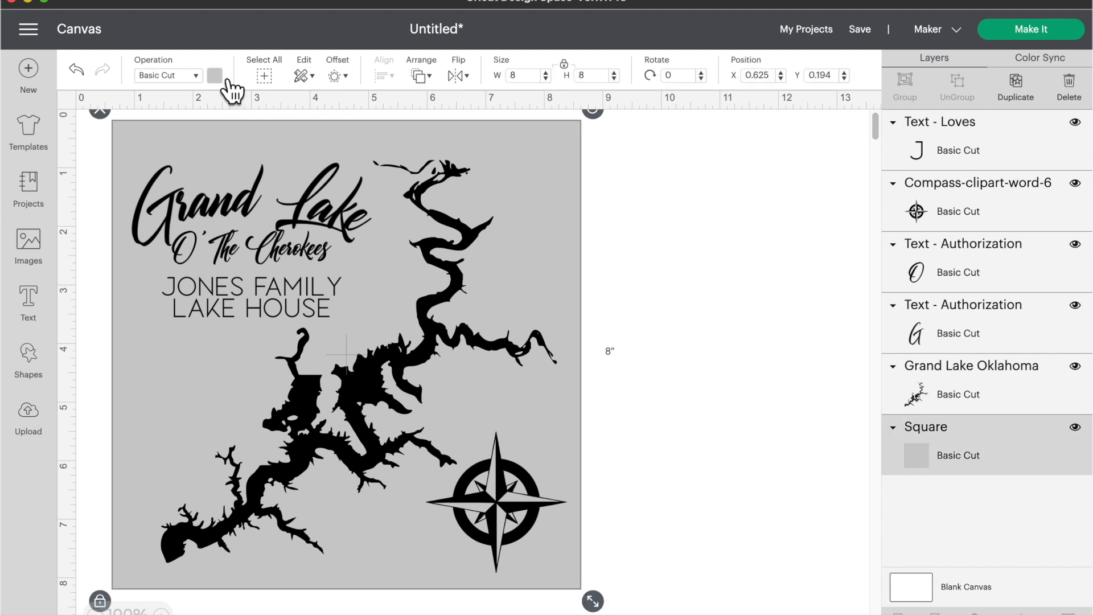
{"action": "left_click", "coordinate": [221, 79]}
{"action": "left_click", "coordinate": [233, 229]}
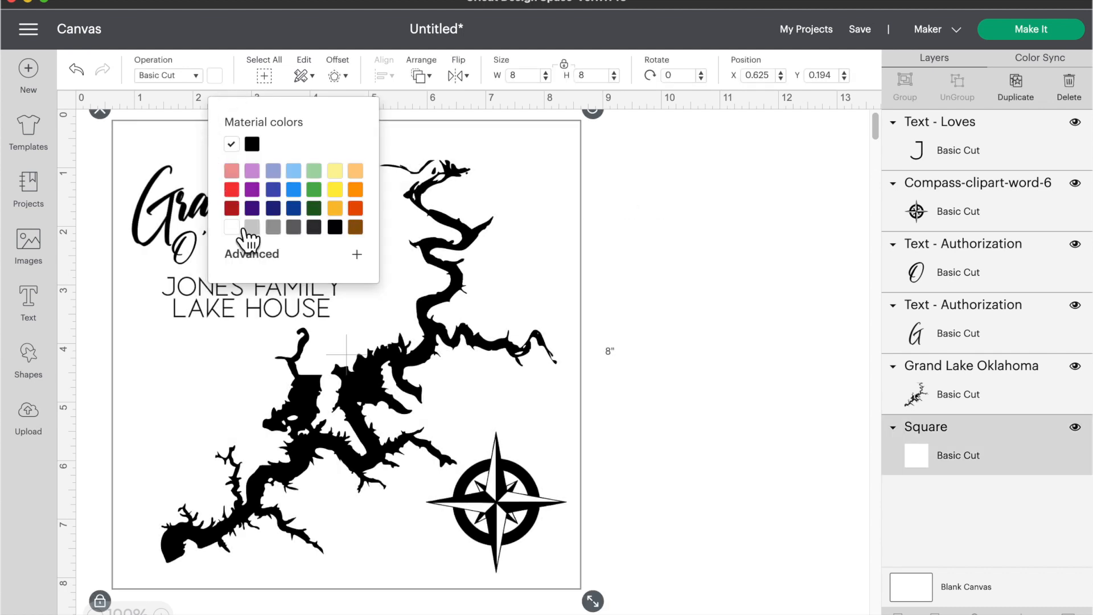
{"action": "left_click", "coordinate": [637, 173]}
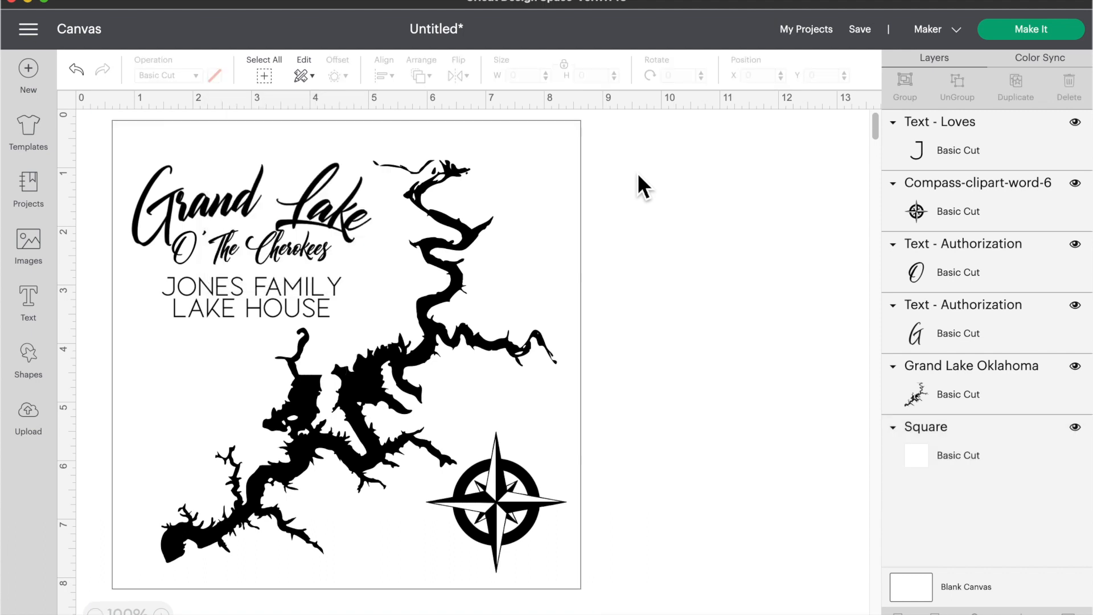
Step: Screenshot the finished design square with Cmd+Shift+4 and show all open windows
{"action": "key", "text": "super+shift+4"}
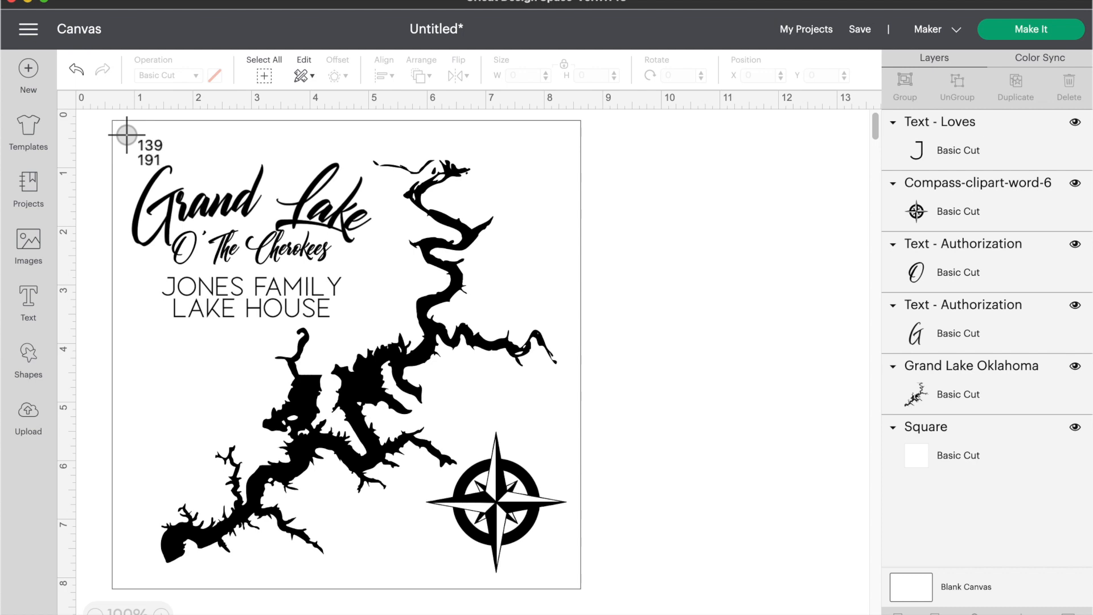
{"action": "left_click_drag", "start_coordinate": [127, 133], "coordinate": [587, 597]}
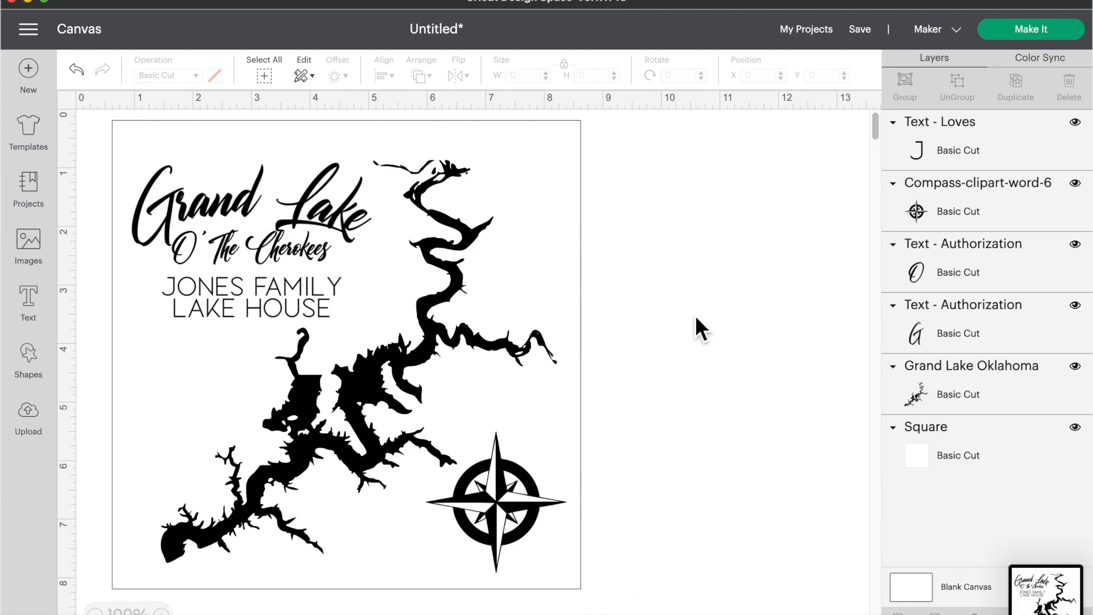
{"action": "key", "text": "ctrl+Up"}
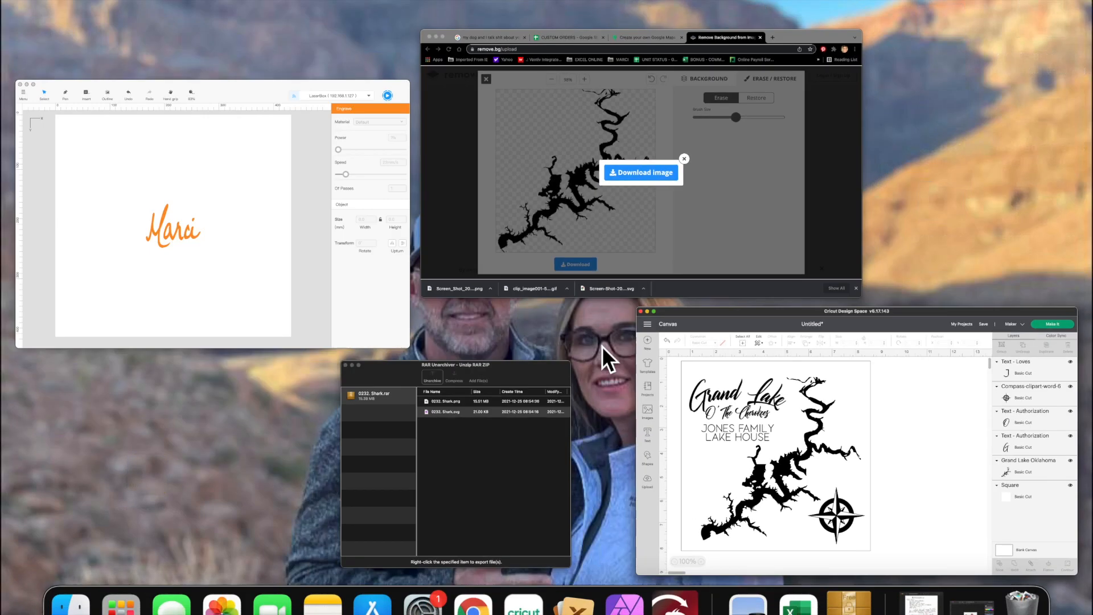
Step: Go to the Convertio converter site in the browser
{"action": "left_click", "coordinate": [551, 184]}
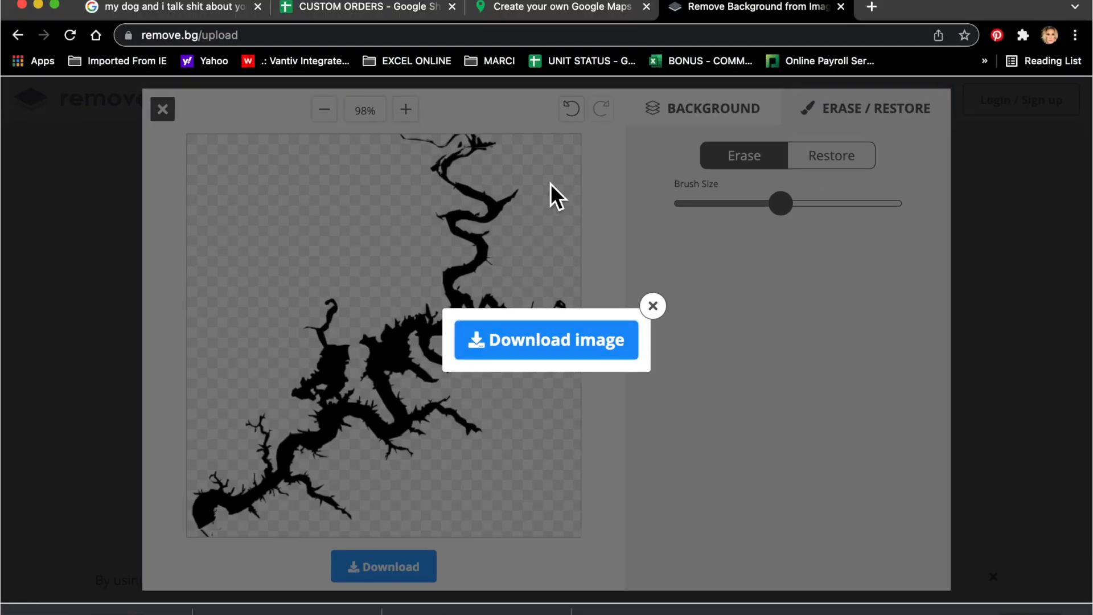
{"action": "left_click", "coordinate": [533, 36]}
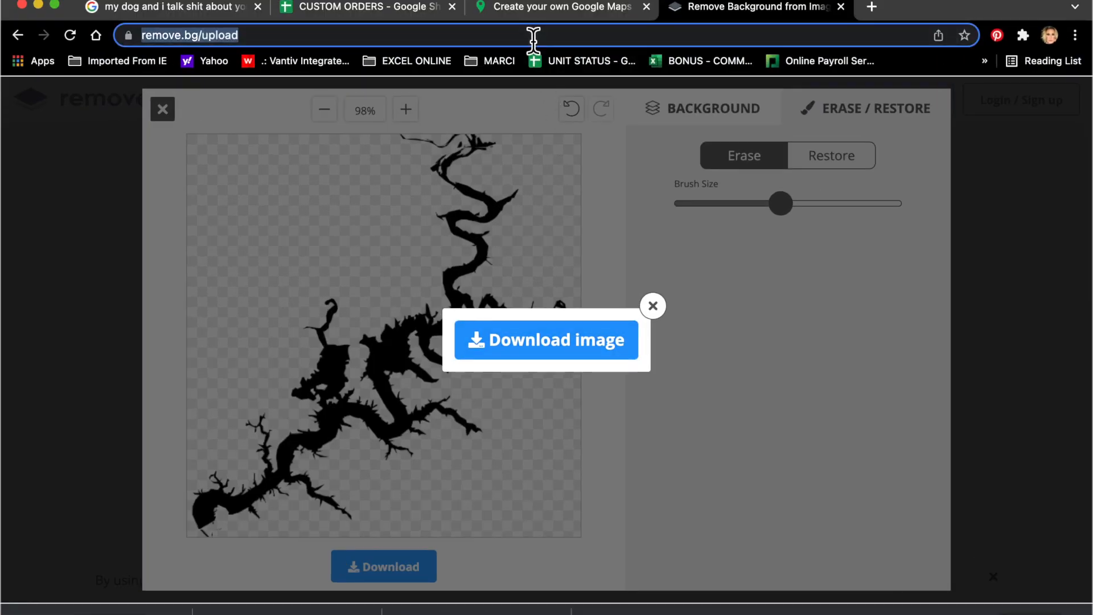
{"action": "type", "text": "convertio.co"}
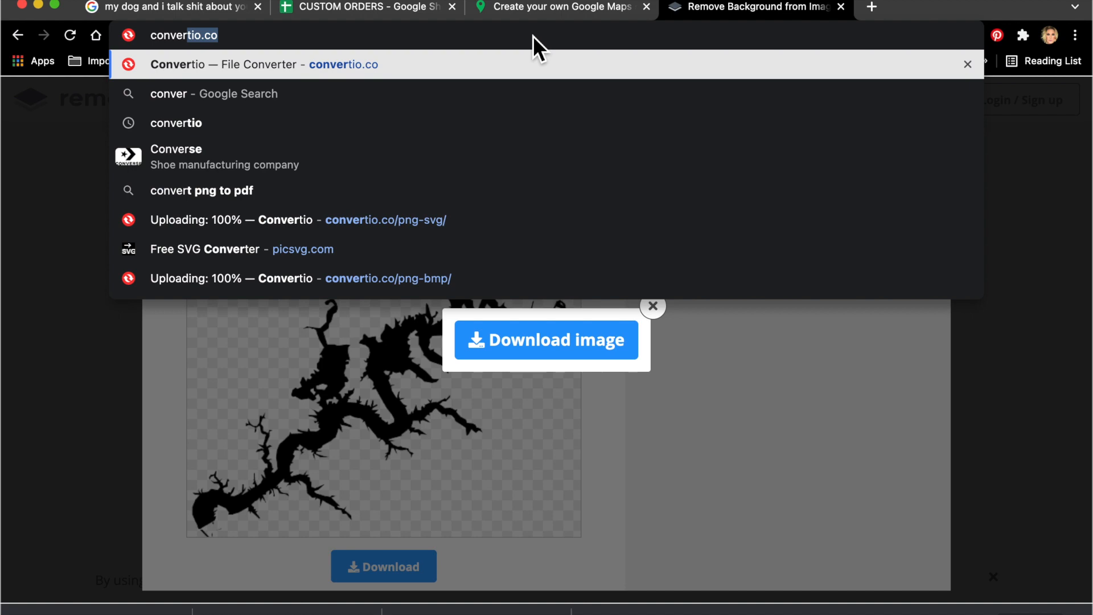
{"action": "key", "text": "Return"}
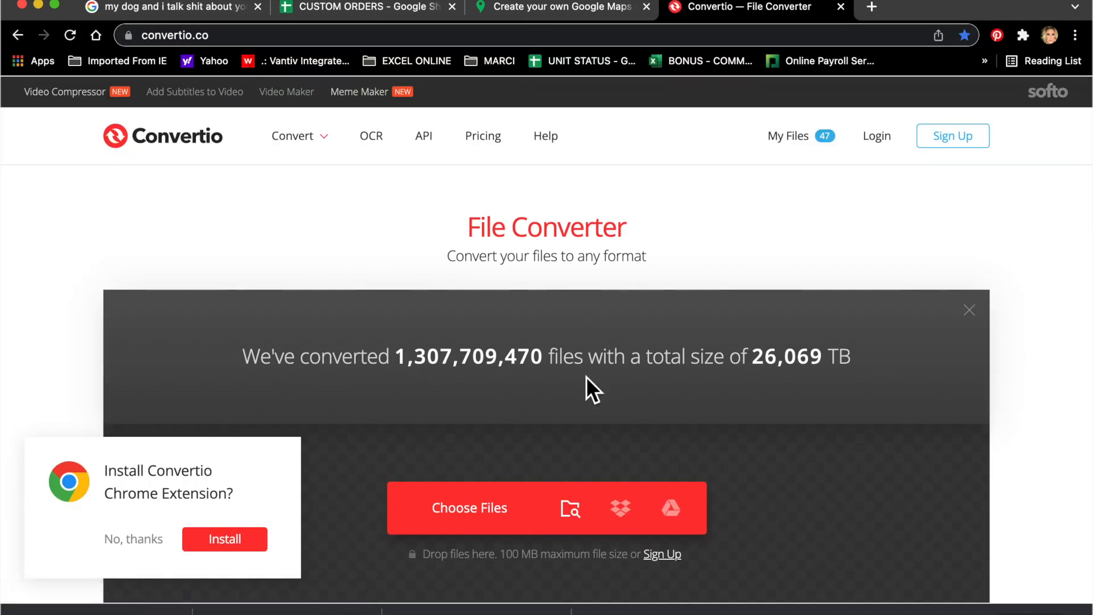
Step: Upload the newest design screenshot, convert it to SVG, and download the result
{"action": "left_click", "coordinate": [484, 529]}
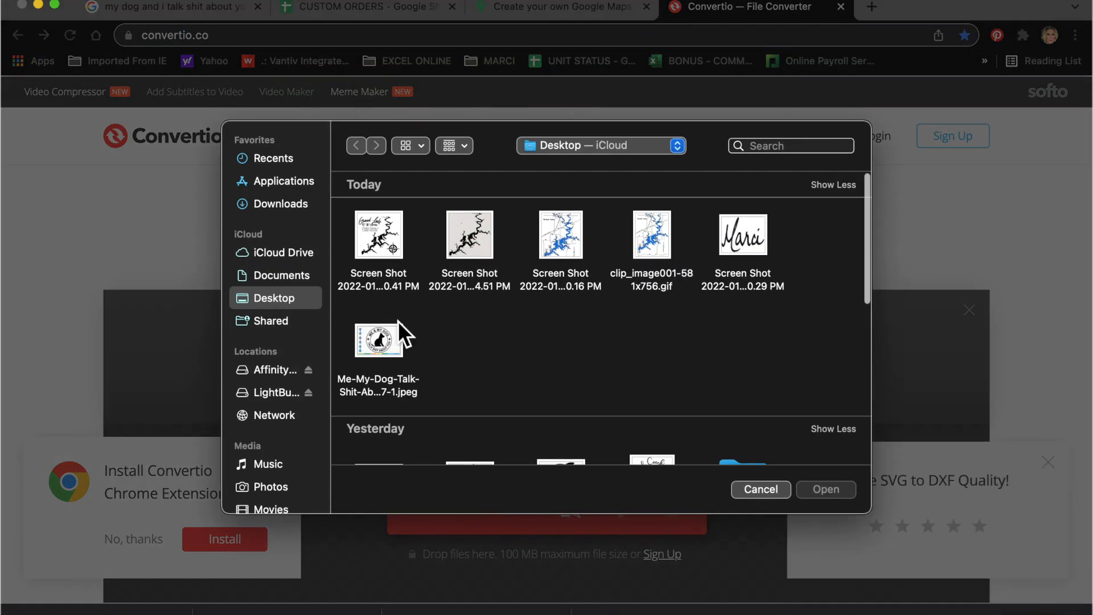
{"action": "double_click", "coordinate": [383, 243]}
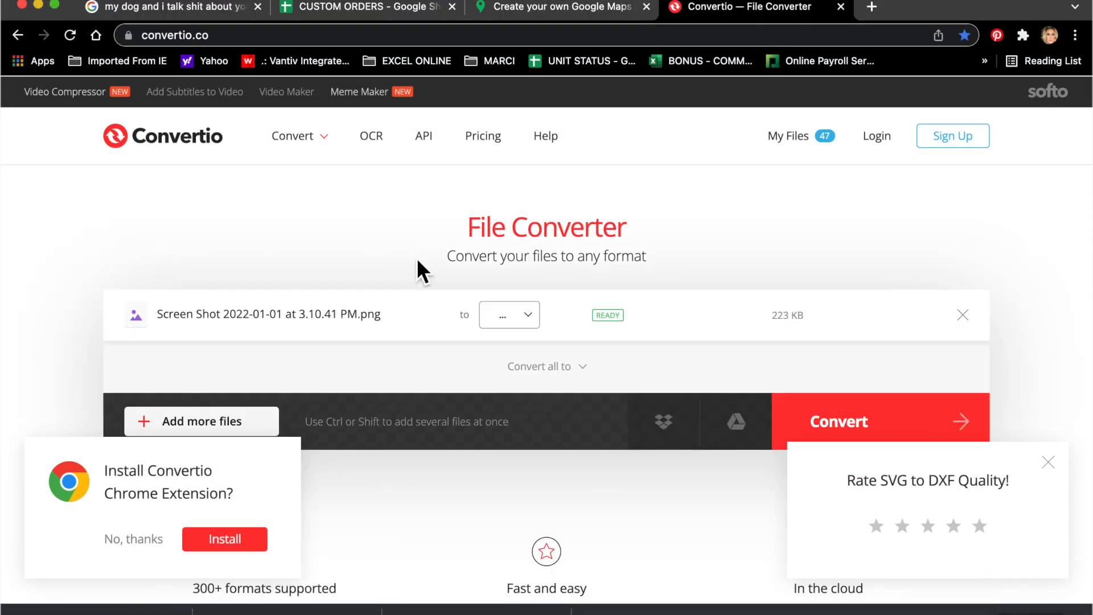
{"action": "left_click", "coordinate": [512, 324]}
{"action": "left_click", "coordinate": [619, 414]}
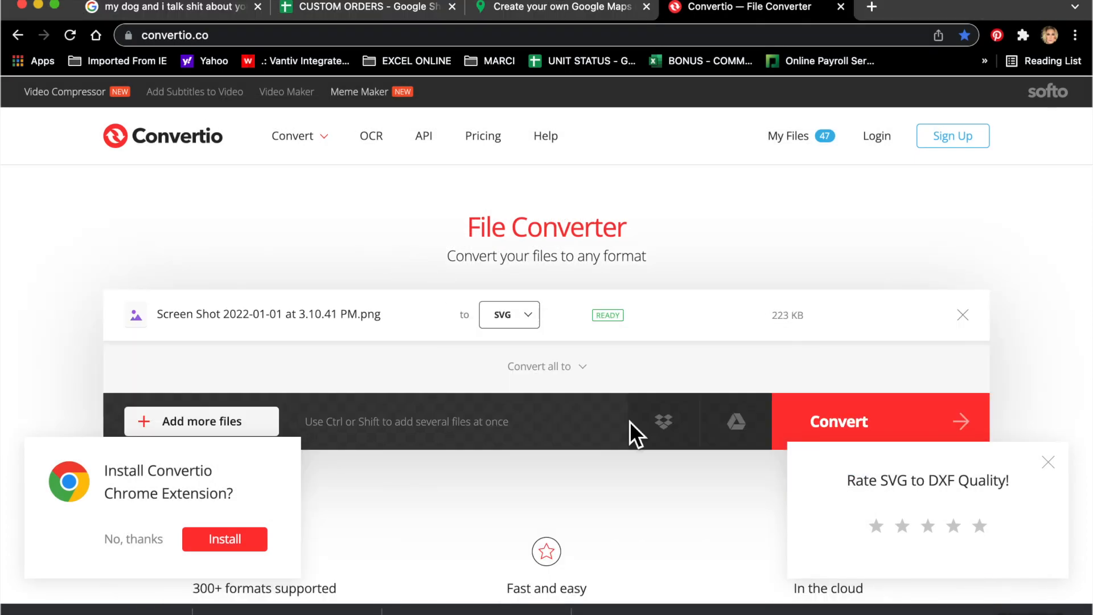
{"action": "left_click", "coordinate": [820, 424]}
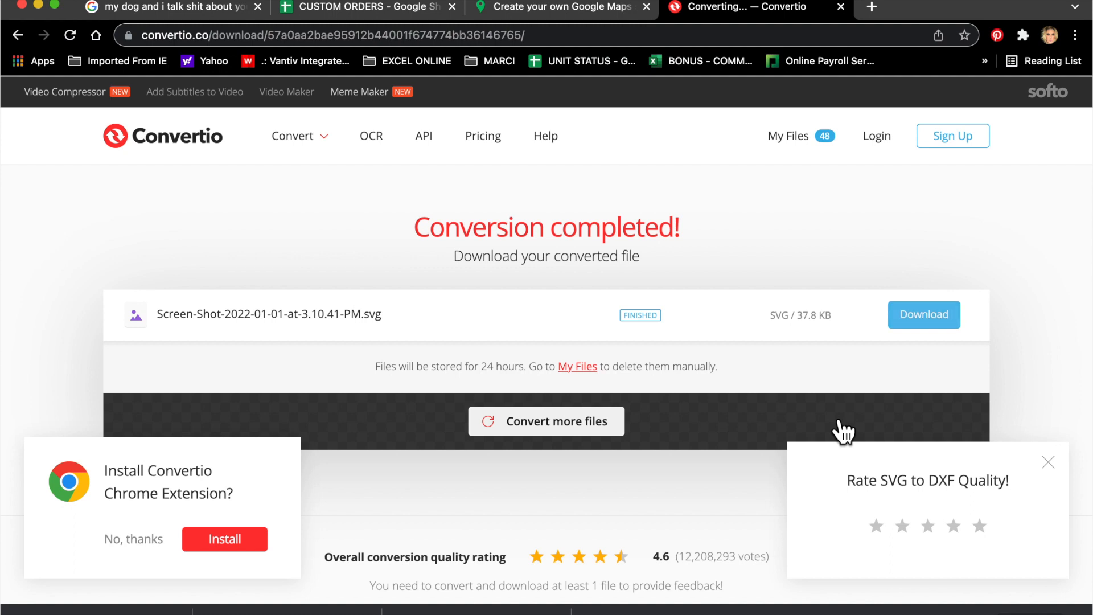
{"action": "left_click", "coordinate": [933, 322]}
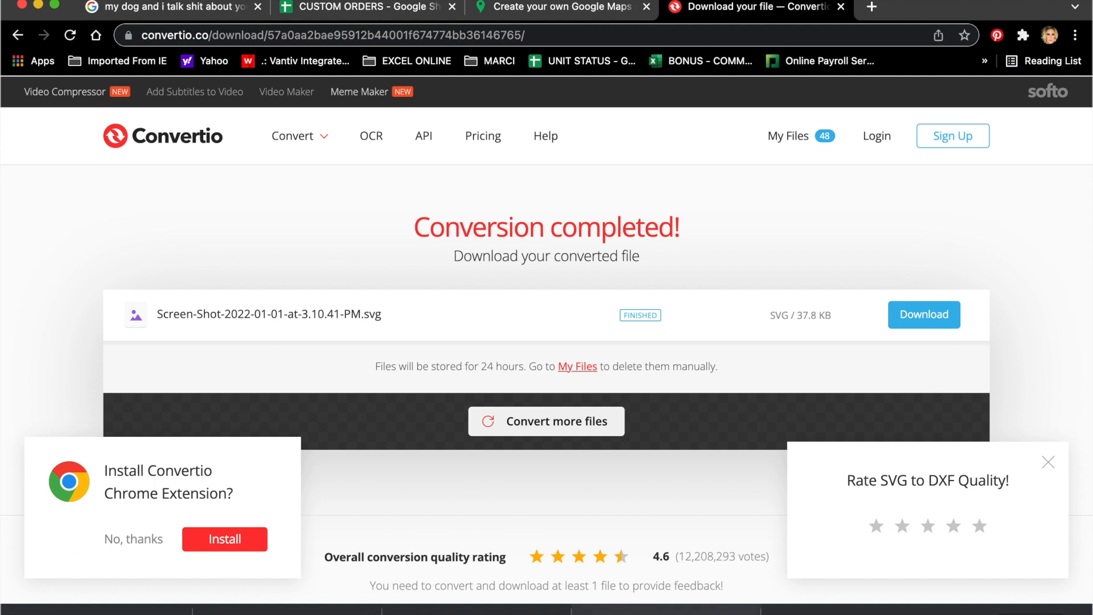
Step: Clear the old Marci design from the LaserBox canvas
{"action": "mouse_move", "coordinate": [674, 613]}
{"action": "left_click", "coordinate": [574, 605]}
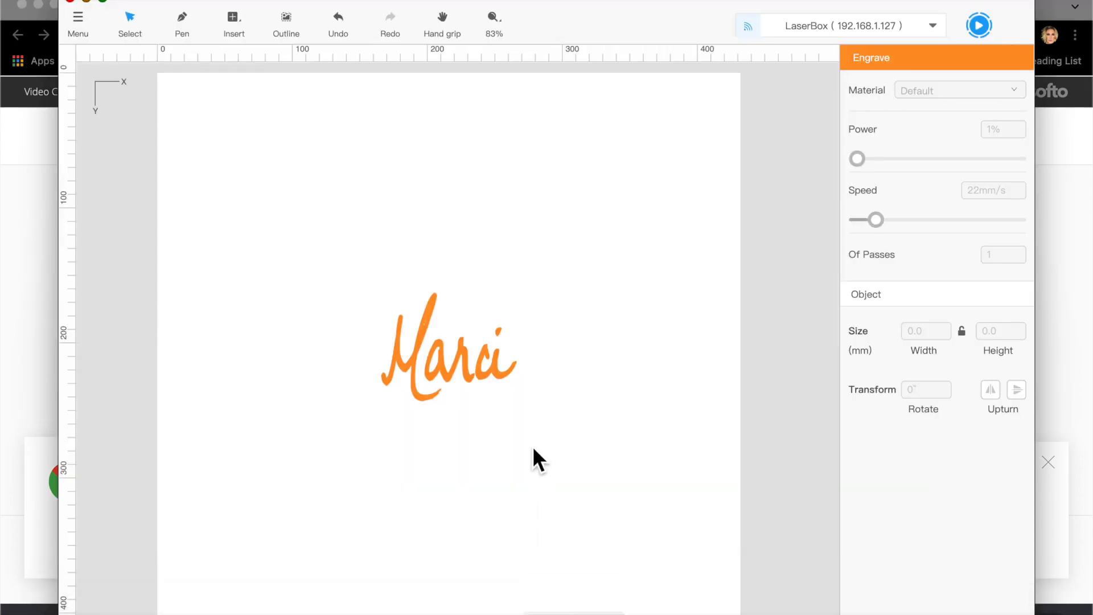
{"action": "key", "text": "super+a"}
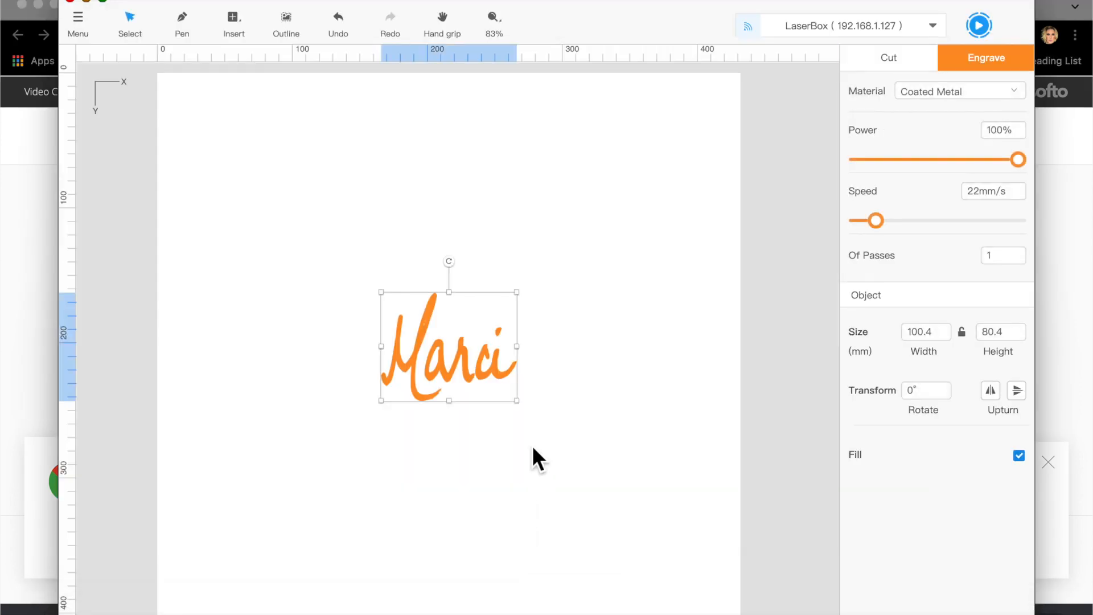
{"action": "key", "text": "Delete"}
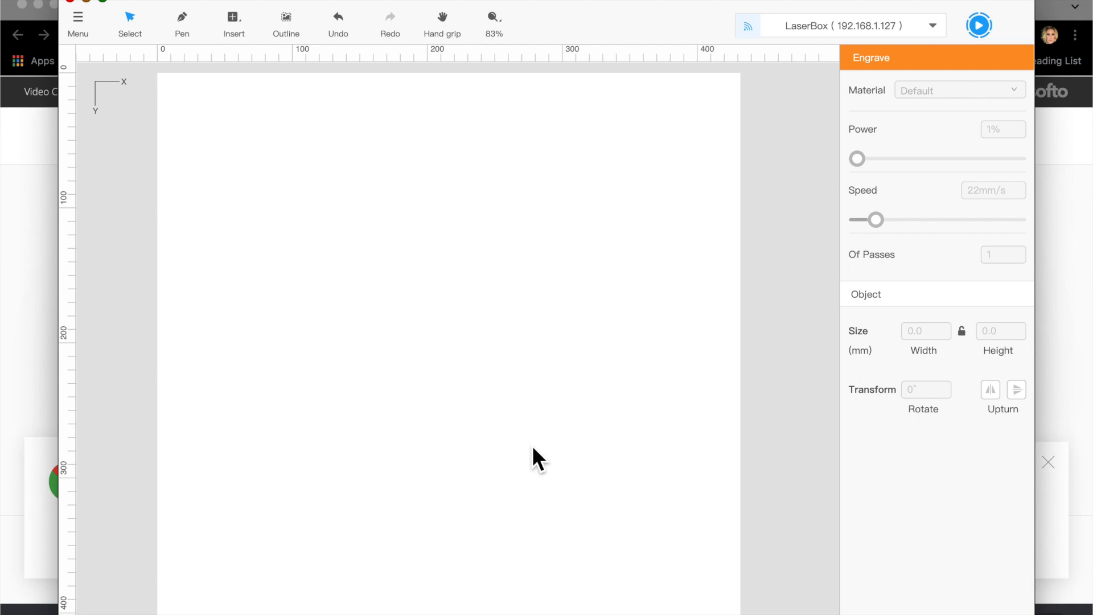
Step: Import the converted lake map SVG at original size and set its width to 254 mm
{"action": "key", "text": "super+o"}
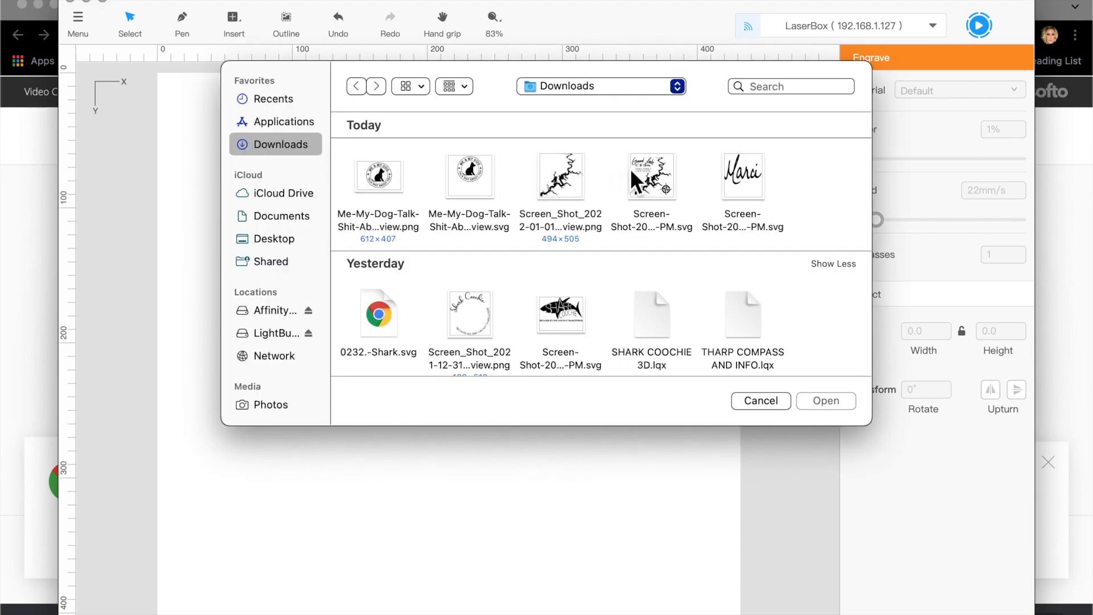
{"action": "double_click", "coordinate": [659, 191]}
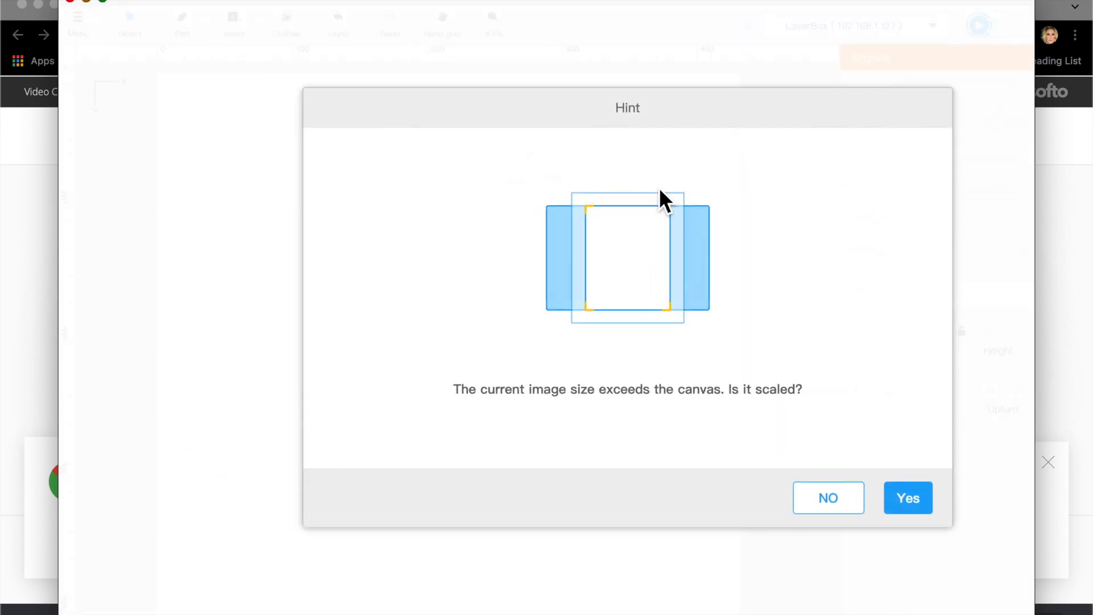
{"action": "left_click", "coordinate": [831, 501]}
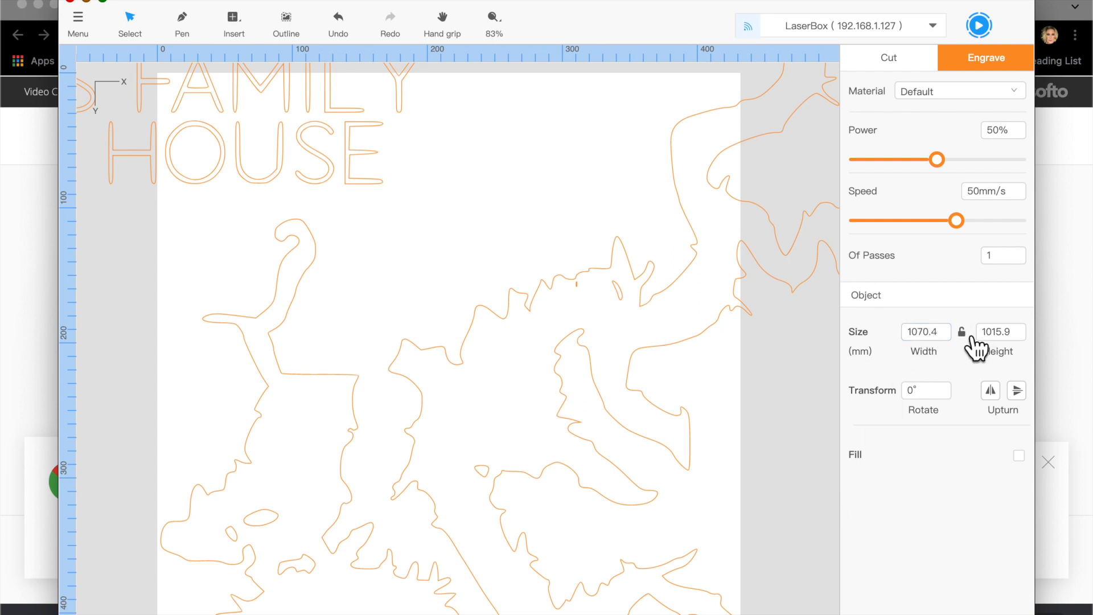
{"action": "double_click", "coordinate": [920, 332]}
{"action": "type", "text": "254"}
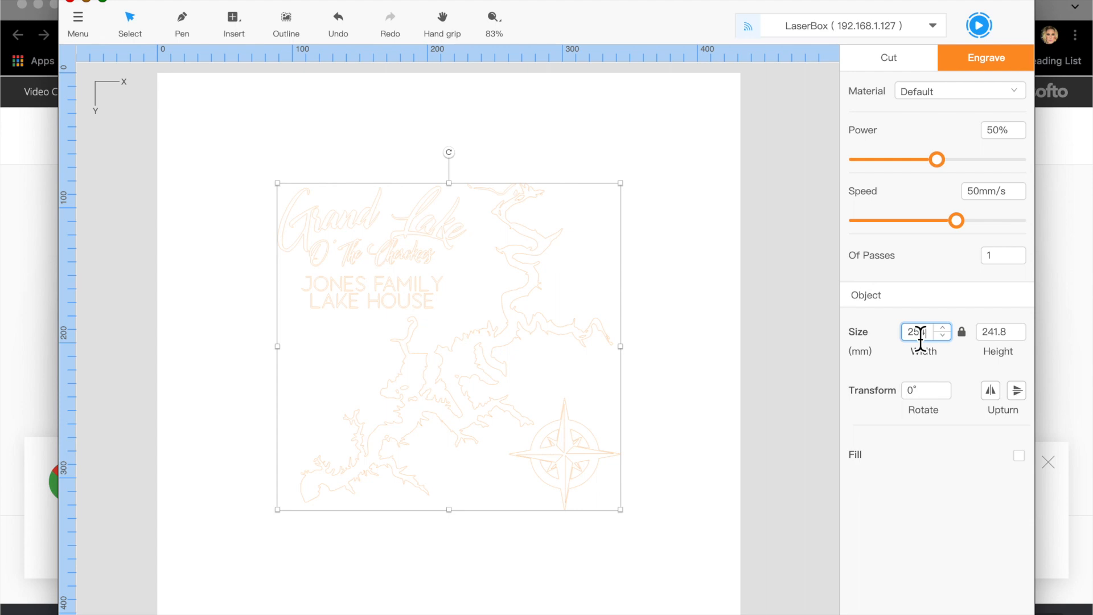
Step: Set the lake map outline to Cut
{"action": "left_click", "coordinate": [702, 267]}
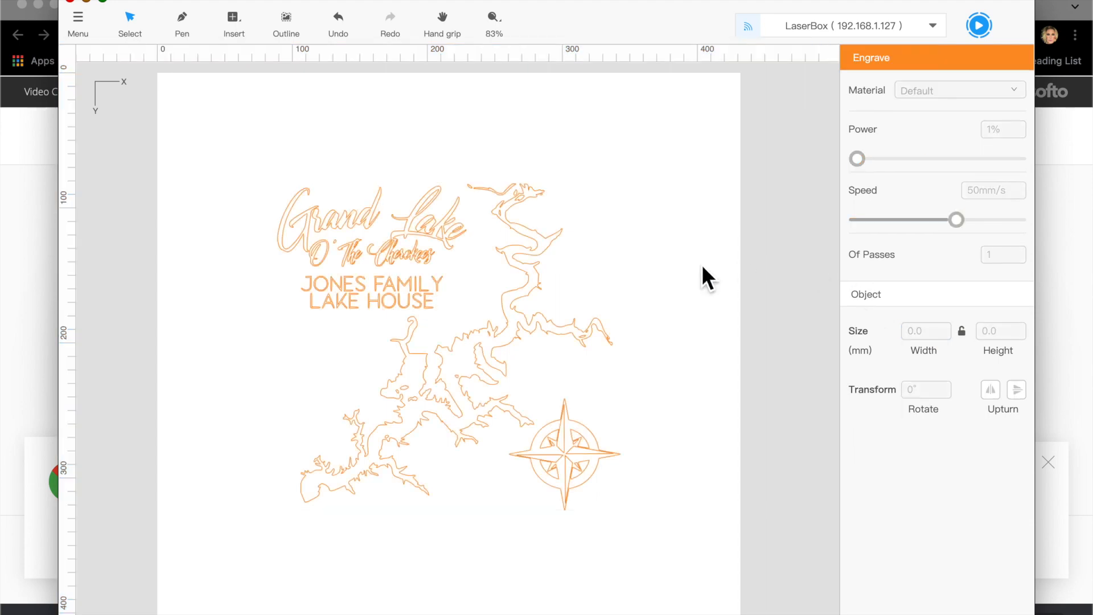
{"action": "left_click", "coordinate": [533, 320]}
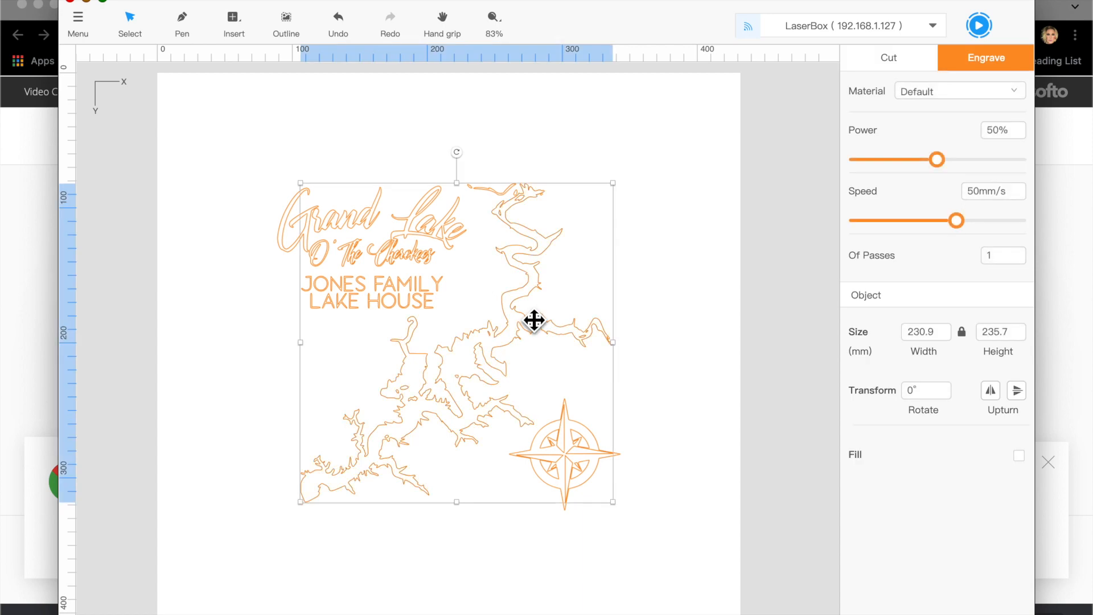
{"action": "left_click", "coordinate": [905, 64]}
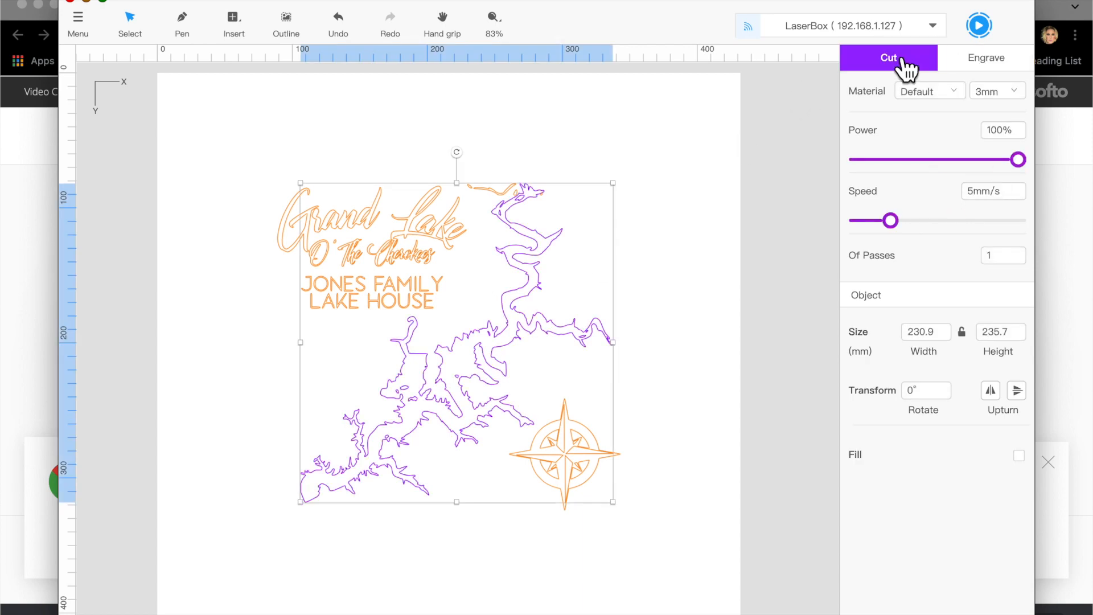
Step: Set the small paths at the top of the map to Cut as well
{"action": "left_click", "coordinate": [757, 135]}
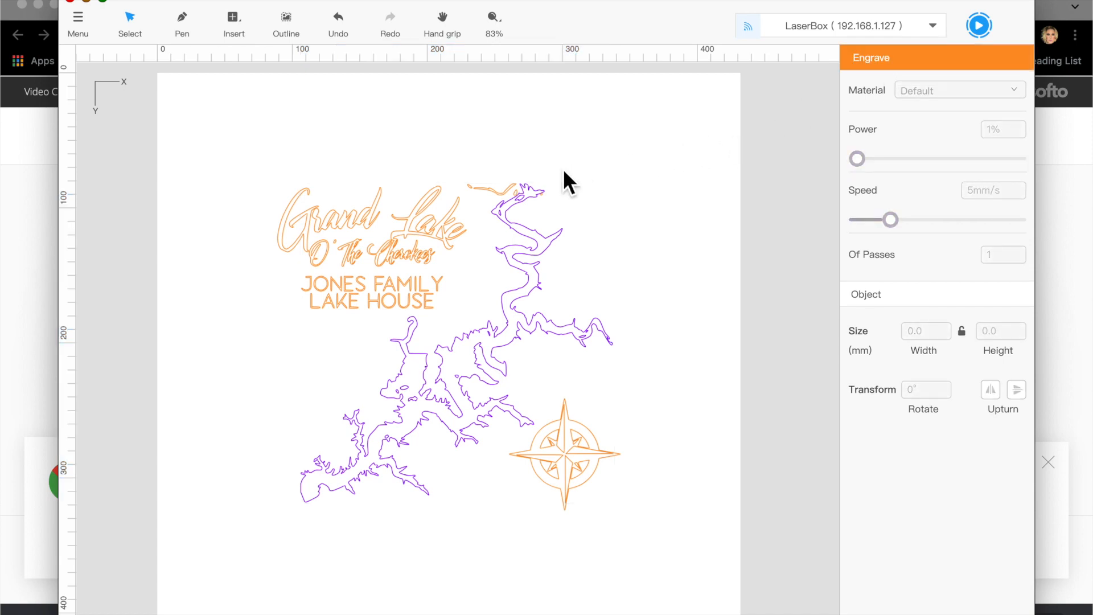
{"action": "left_click", "coordinate": [505, 192]}
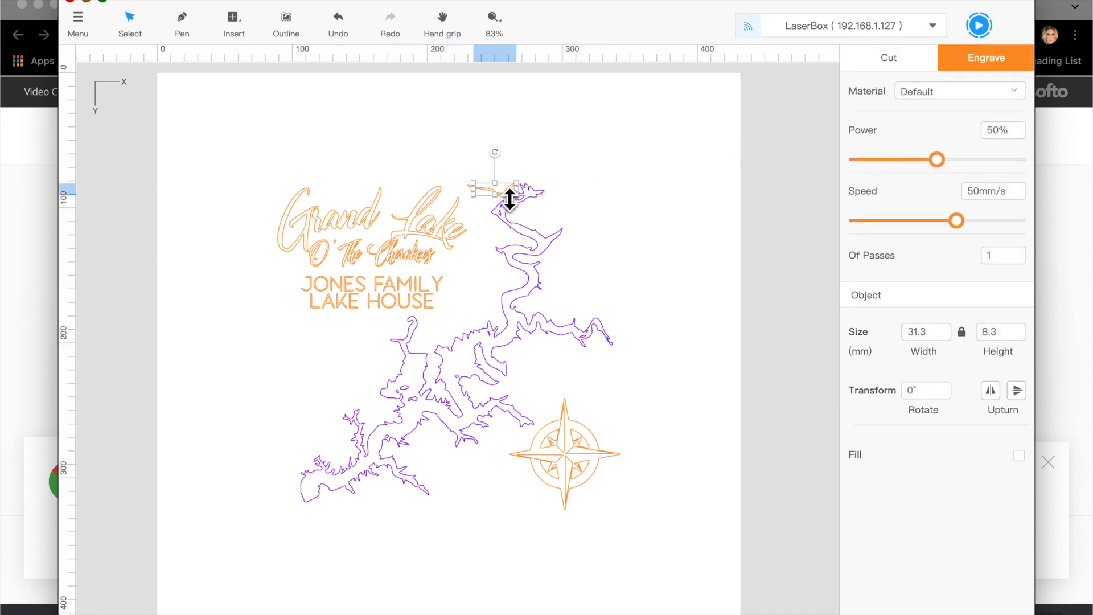
{"action": "left_click", "coordinate": [890, 59]}
{"action": "left_click", "coordinate": [626, 151]}
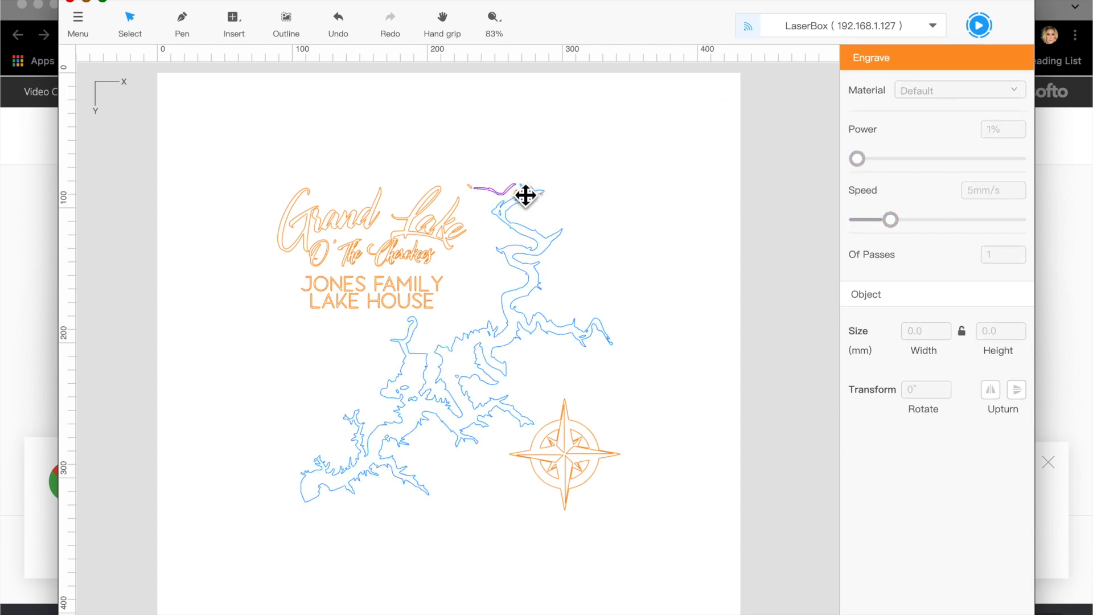
{"action": "left_click", "coordinate": [523, 194]}
{"action": "left_click", "coordinate": [596, 149]}
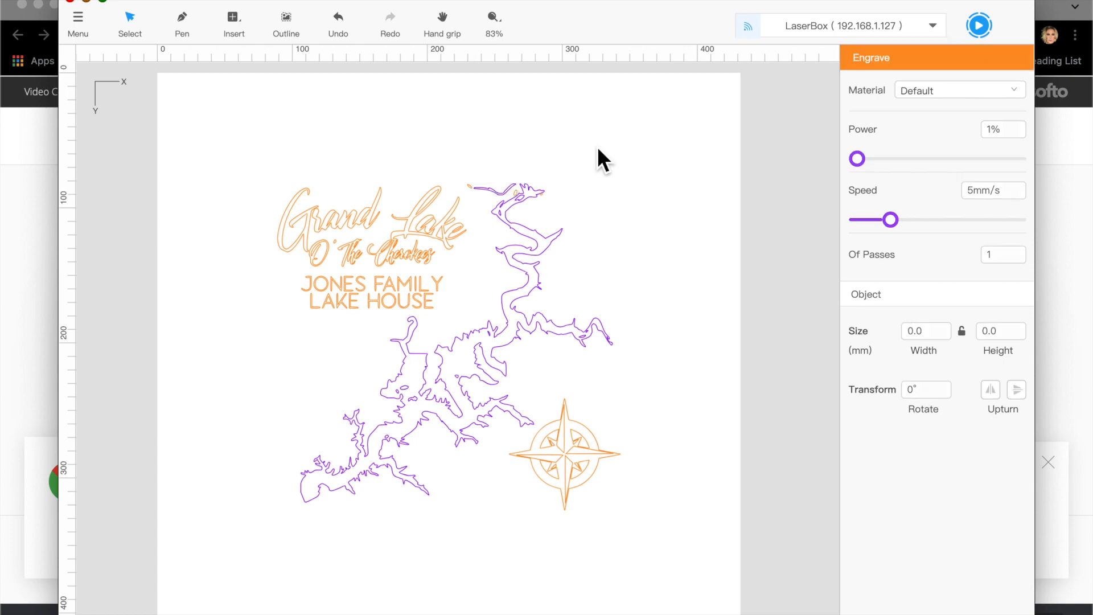
{"action": "left_click", "coordinate": [475, 186]}
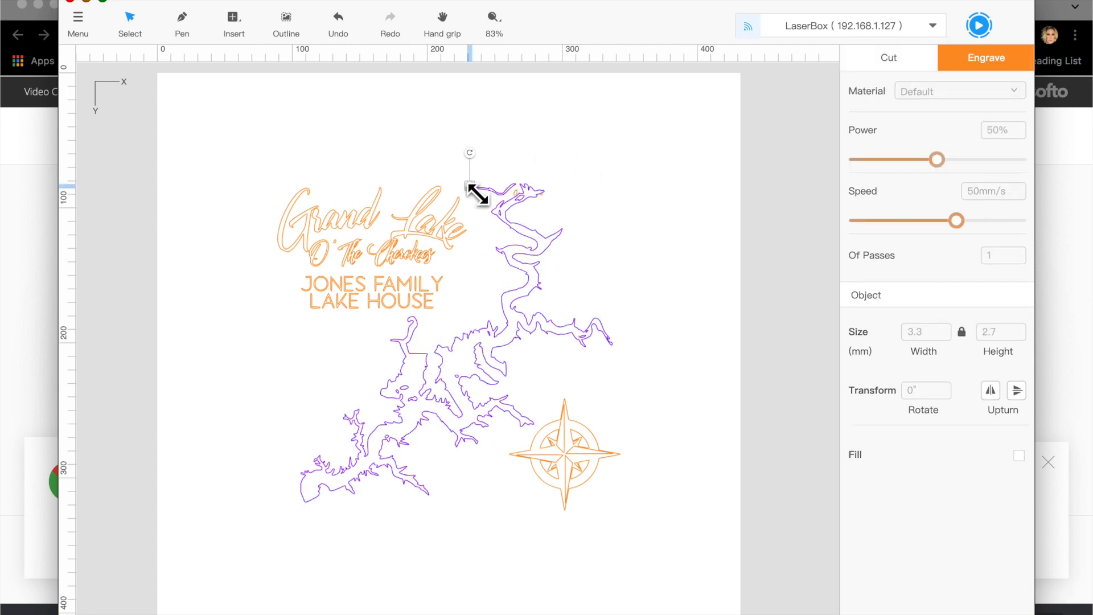
{"action": "left_click", "coordinate": [895, 63]}
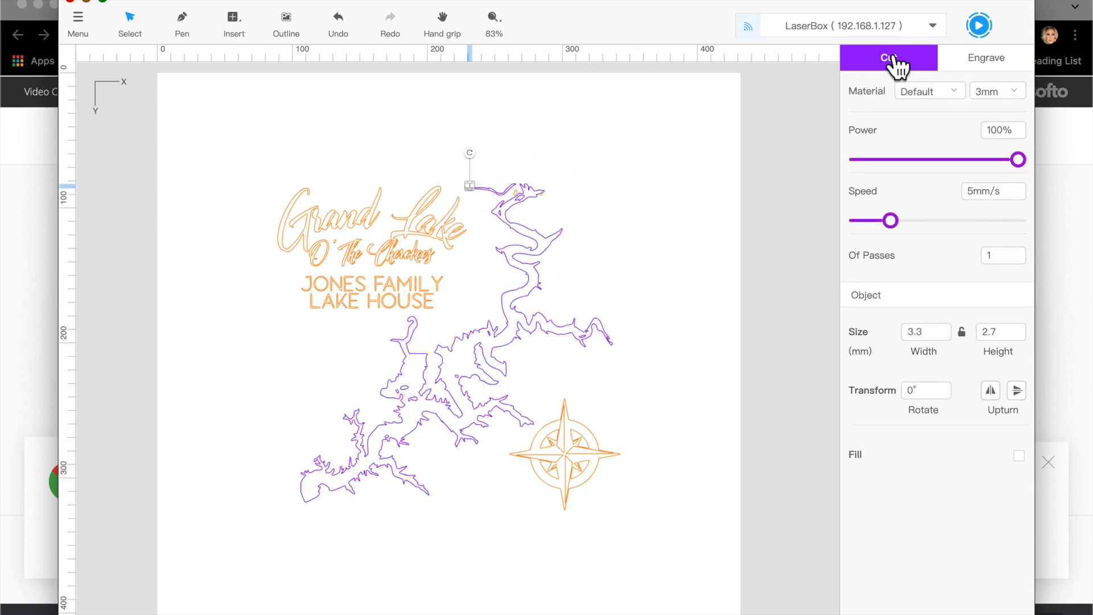
{"action": "left_click", "coordinate": [559, 175]}
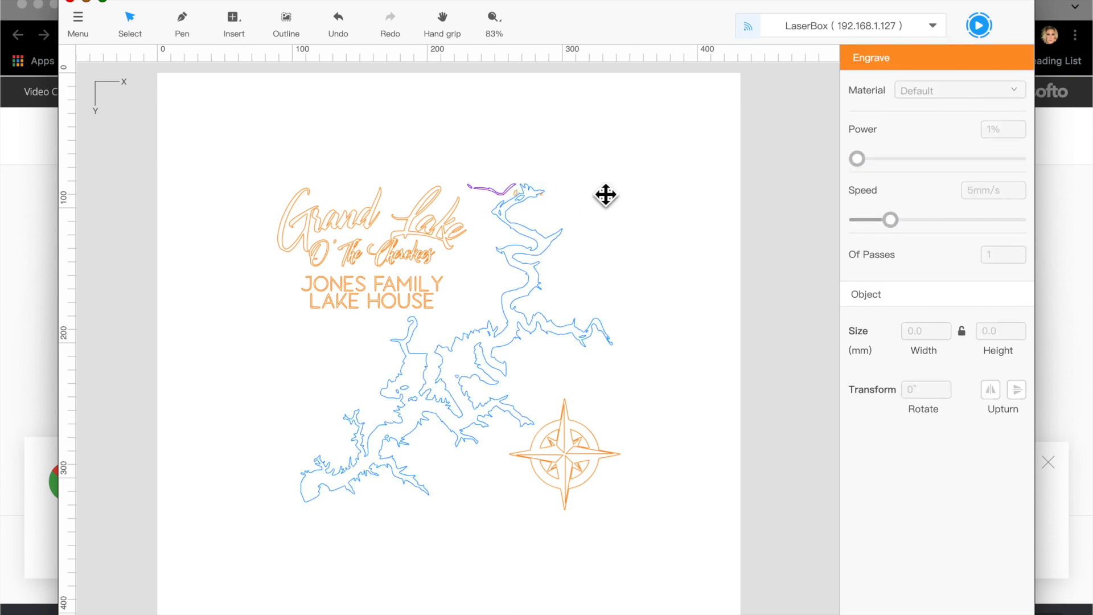
Step: Maximise the LaserBox window to fill the screen
{"action": "scroll", "coordinate": [605, 194], "scroll_direction": "up", "scroll_amount": 5}
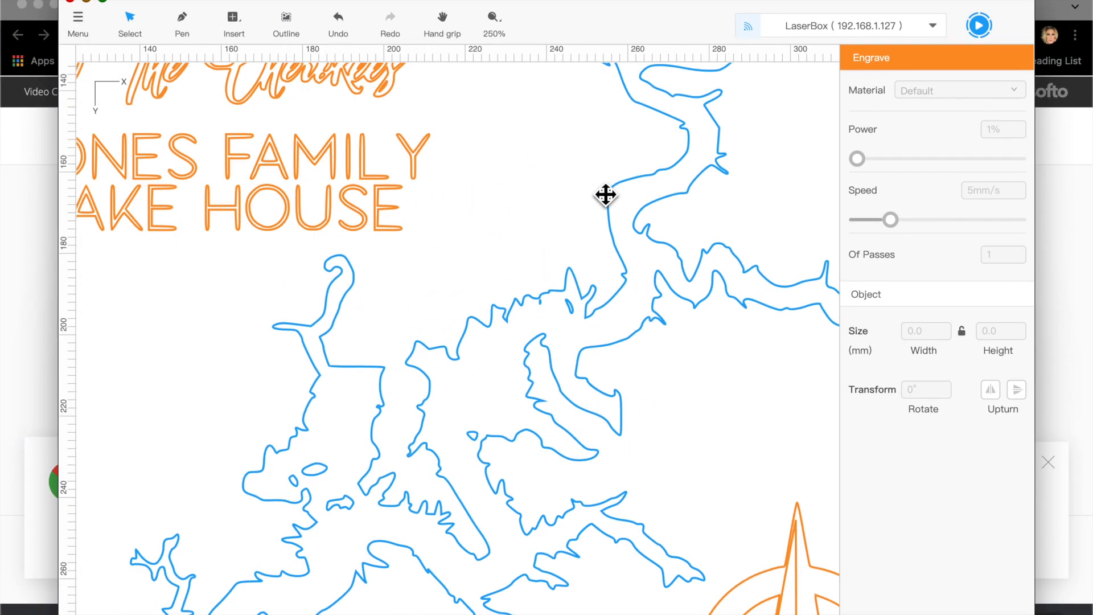
{"action": "scroll", "coordinate": [605, 193], "scroll_direction": "down", "scroll_amount": 6}
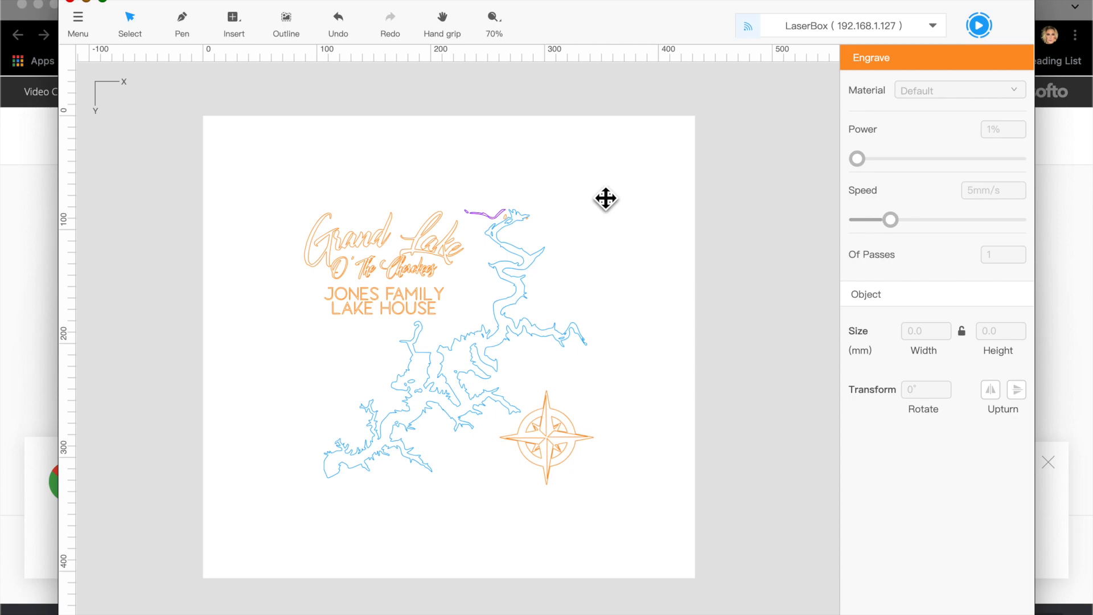
{"action": "scroll", "coordinate": [605, 198], "scroll_direction": "up", "scroll_amount": 2}
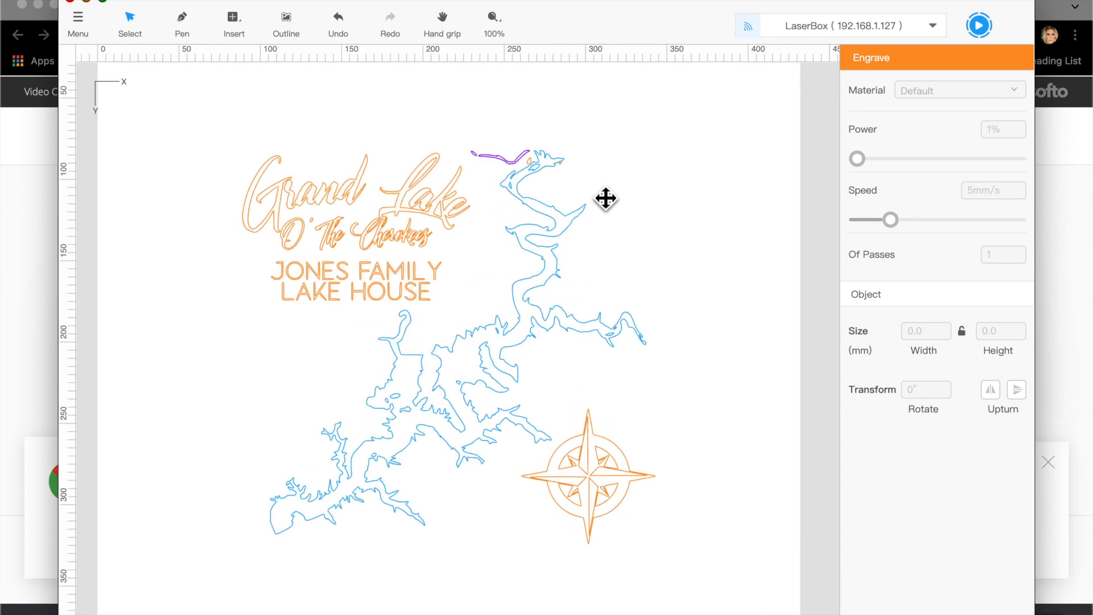
{"action": "scroll", "coordinate": [605, 198], "scroll_direction": "up", "scroll_amount": 3}
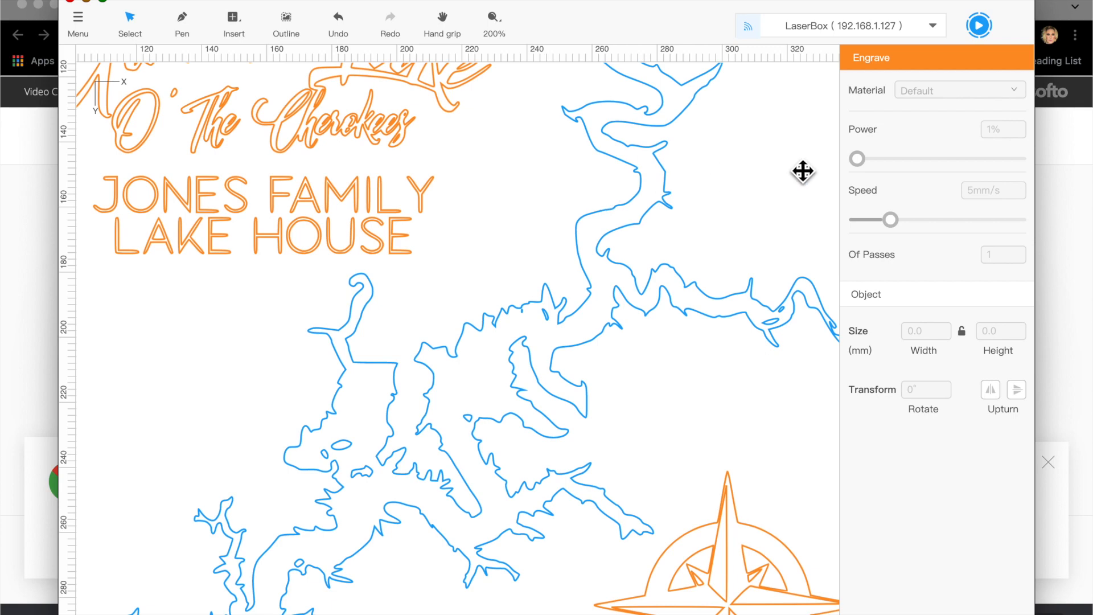
{"action": "left_click_drag", "start_coordinate": [802, 0], "coordinate": [802, 1]}
{"action": "double_click", "coordinate": [802, 2]}
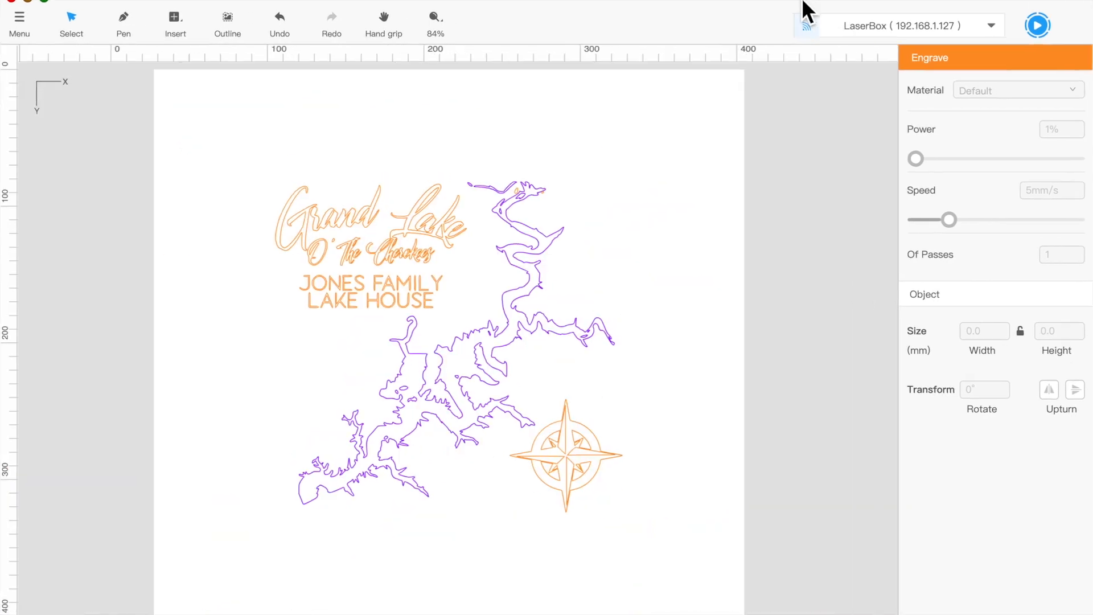
Step: Select the lake map outline and apply cut settings to it
{"action": "left_click", "coordinate": [524, 193]}
{"action": "left_click", "coordinate": [593, 162]}
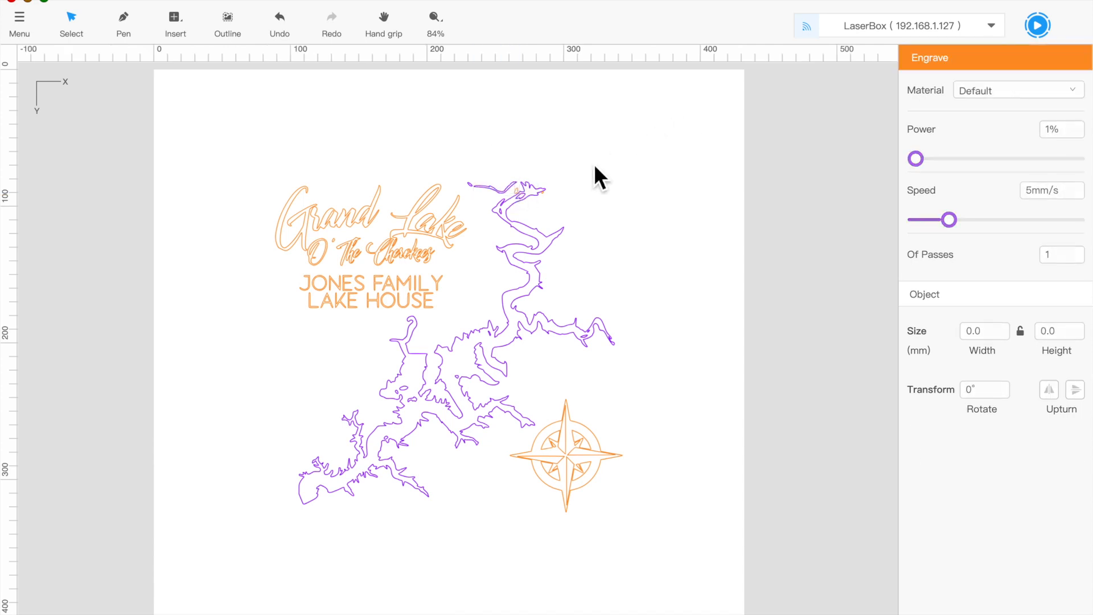
{"action": "left_click_drag", "start_coordinate": [559, 167], "coordinate": [507, 239]}
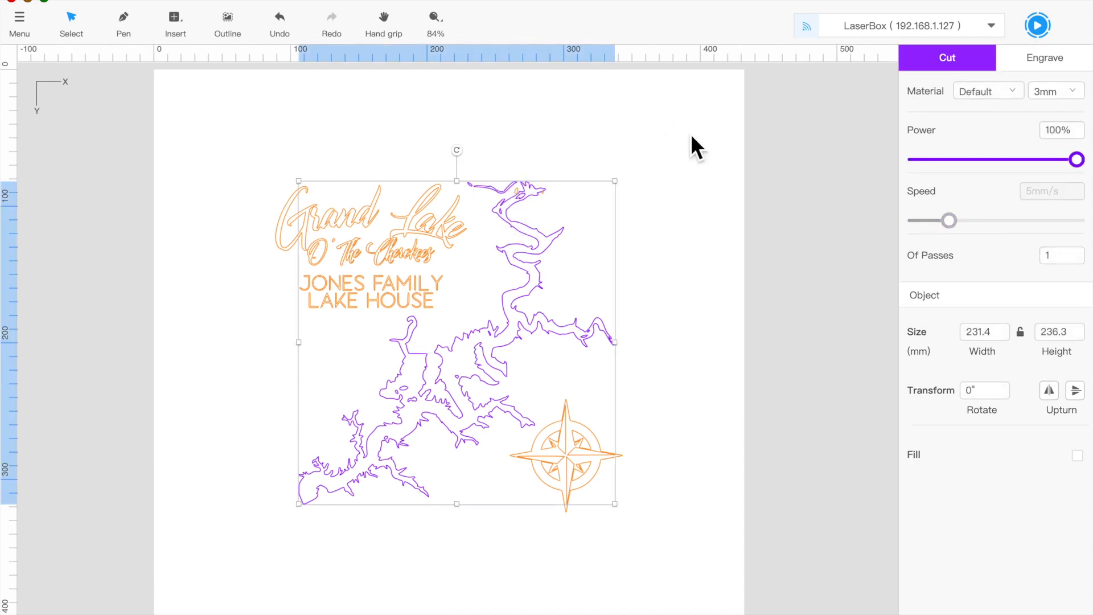
{"action": "left_click", "coordinate": [963, 63]}
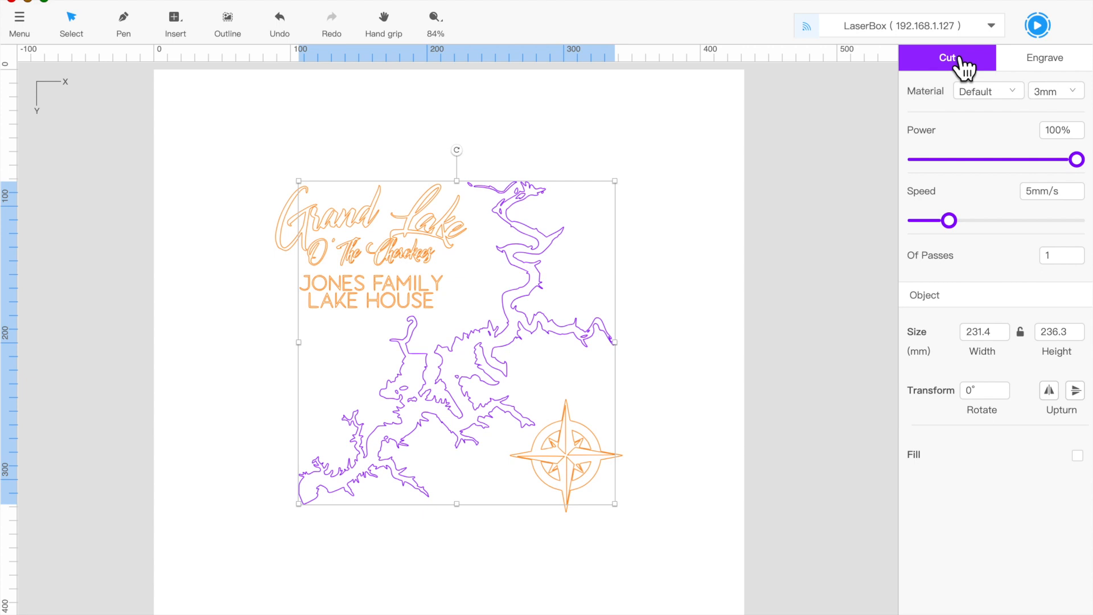
Step: Give the compass a solid engraved fill
{"action": "left_click", "coordinate": [704, 236]}
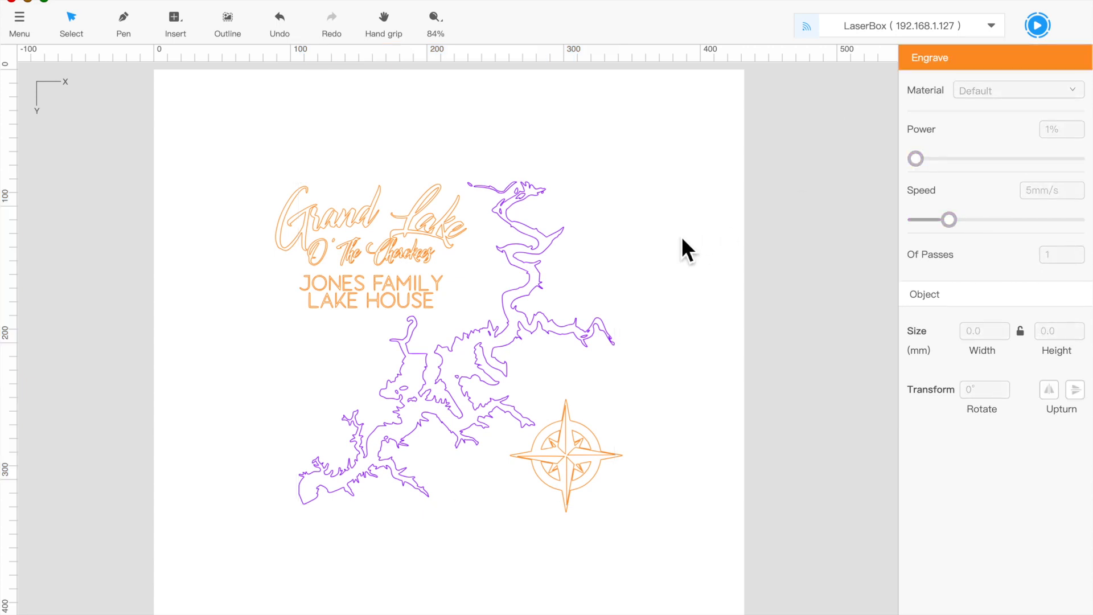
{"action": "left_click", "coordinate": [604, 477]}
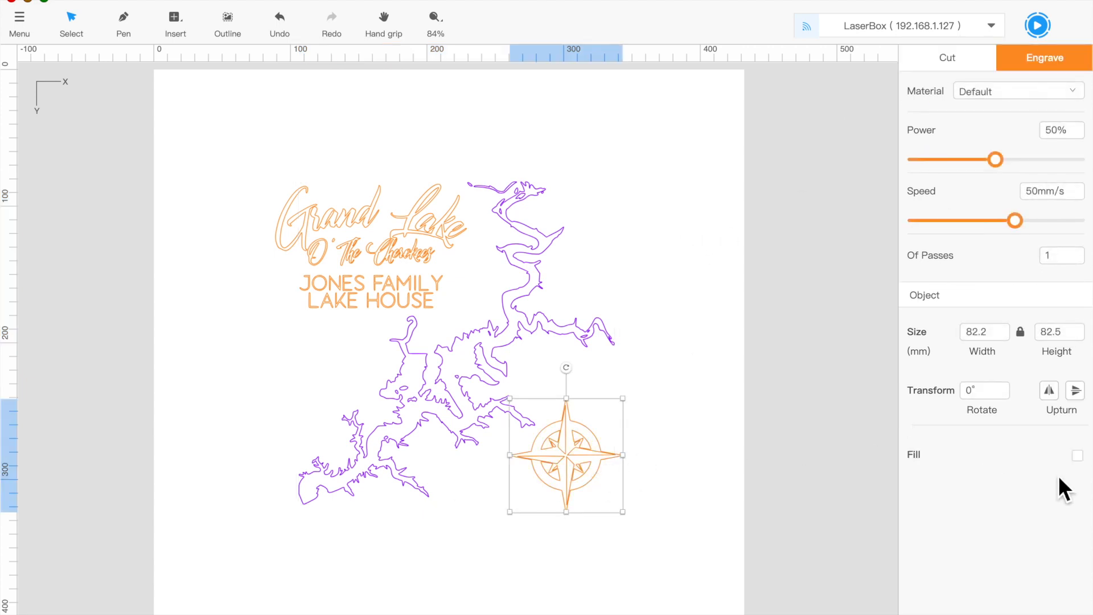
{"action": "left_click", "coordinate": [1077, 455]}
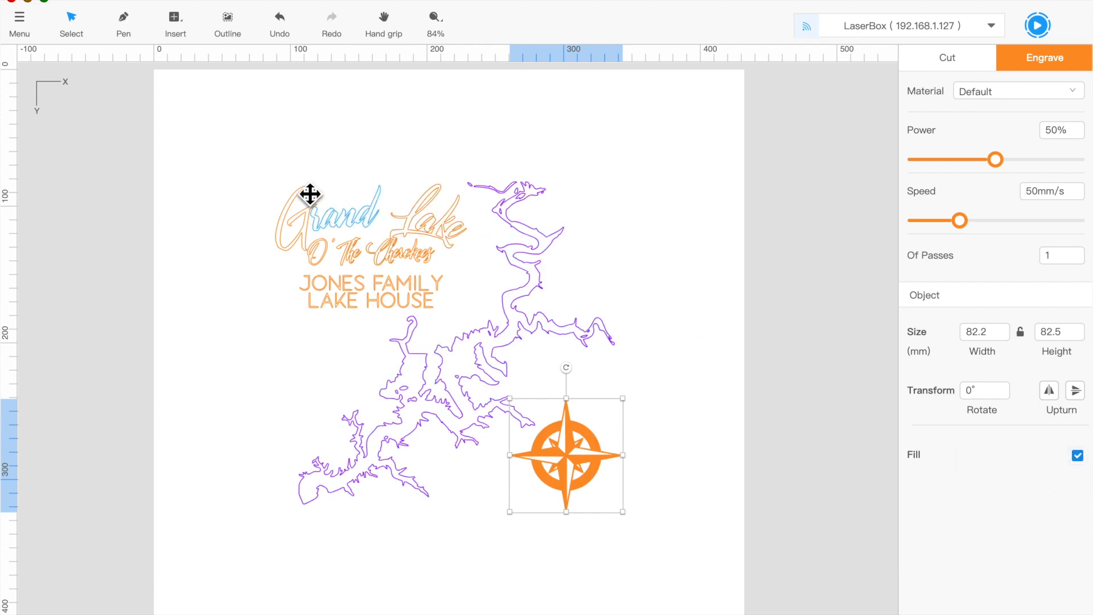
{"action": "left_click", "coordinate": [278, 168]}
Step: Make the title text a filled engrave, then undo the fill on the lake
{"action": "left_click_drag", "start_coordinate": [275, 165], "coordinate": [457, 309]}
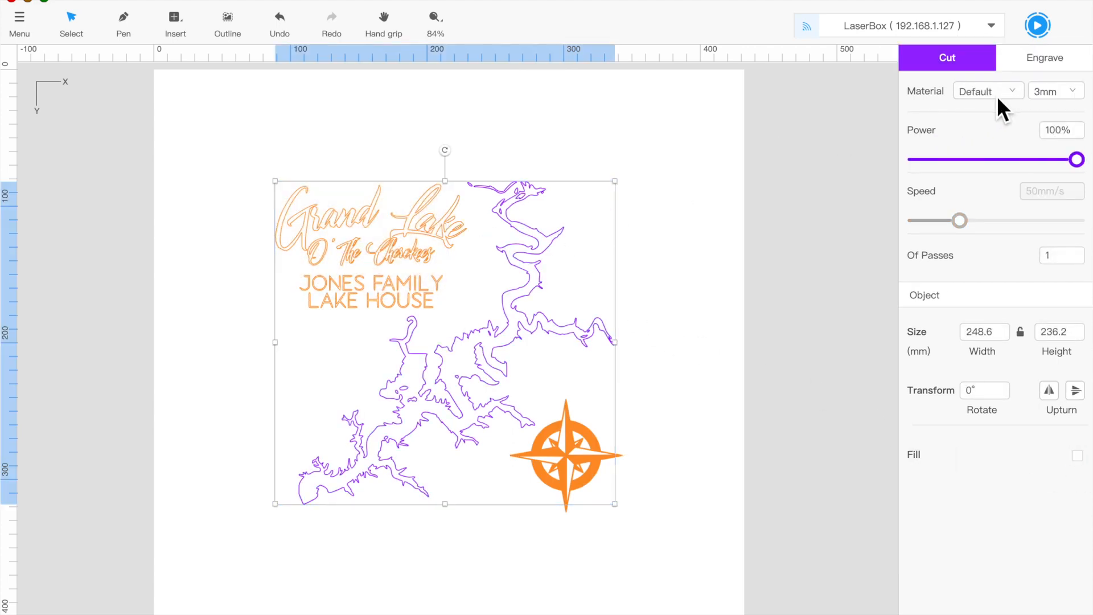
{"action": "left_click", "coordinate": [1087, 461]}
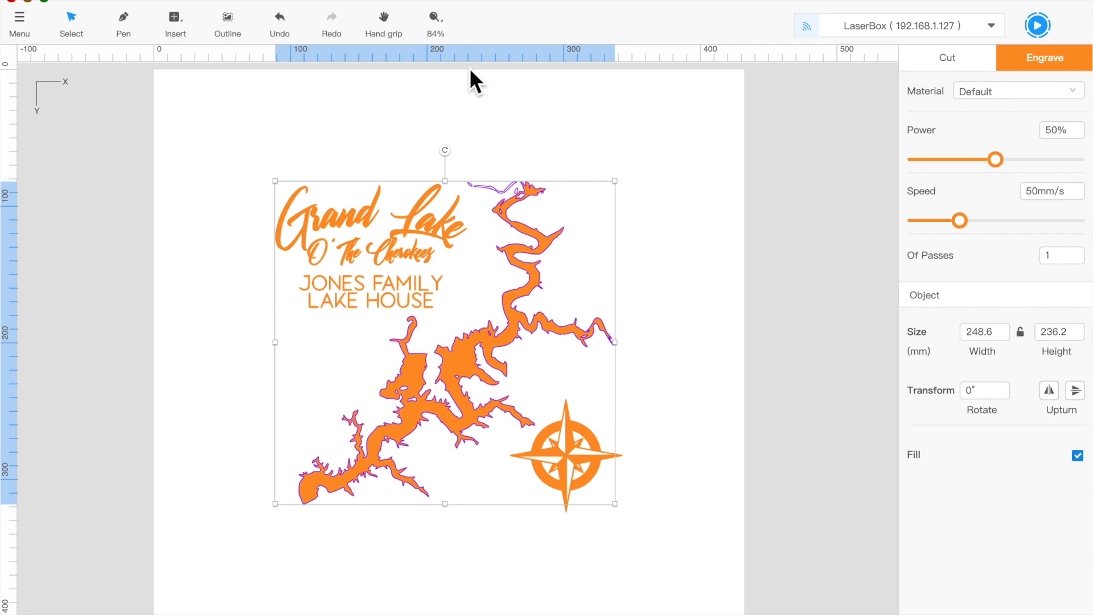
{"action": "left_click", "coordinate": [280, 21]}
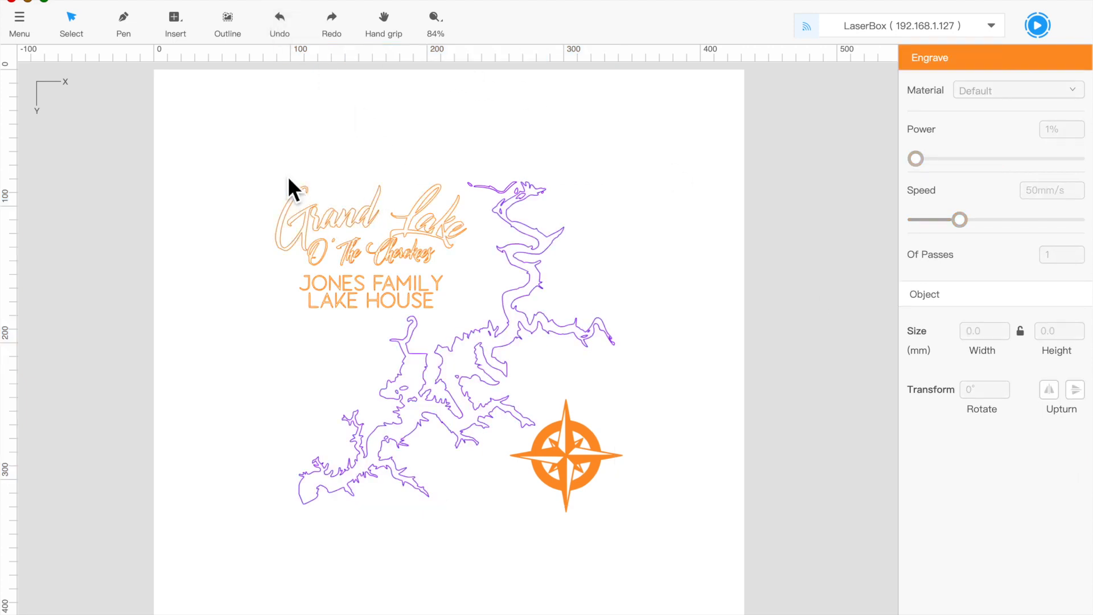
Step: Fill the Lake, G and rand lettering of the title for engraving
{"action": "left_click_drag", "start_coordinate": [288, 176], "coordinate": [362, 257]}
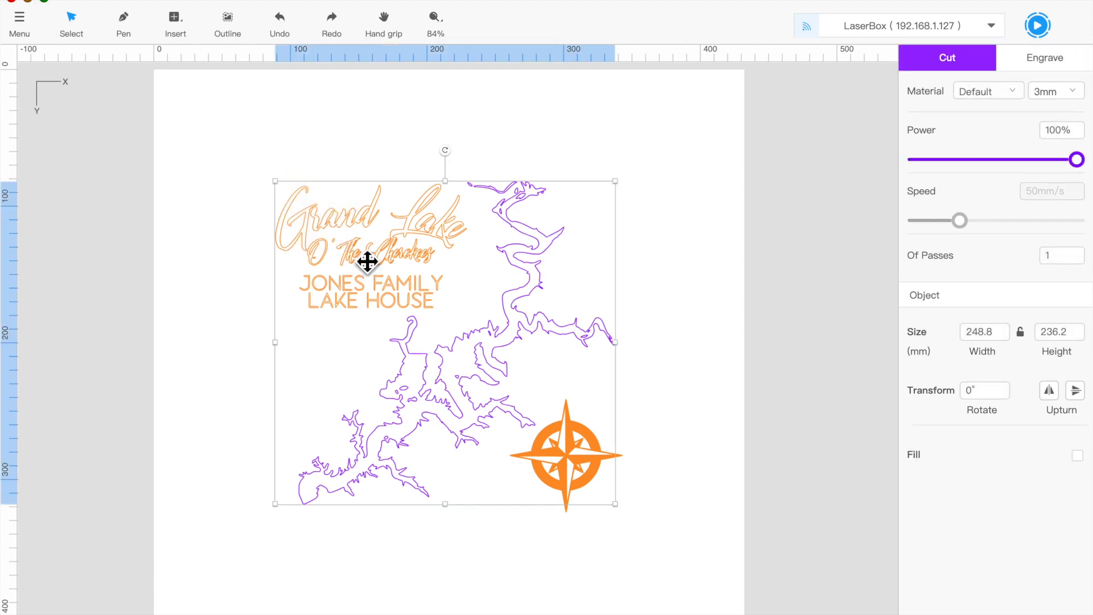
{"action": "left_click", "coordinate": [351, 106]}
{"action": "left_click", "coordinate": [429, 234]}
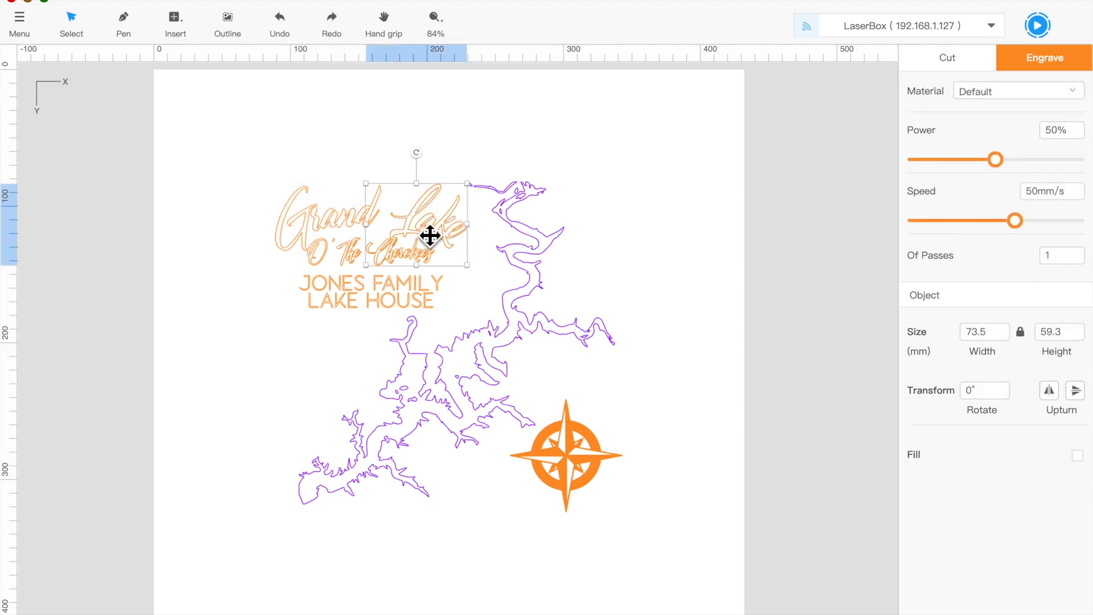
{"action": "left_click", "coordinate": [1078, 455]}
{"action": "left_click", "coordinate": [307, 226]}
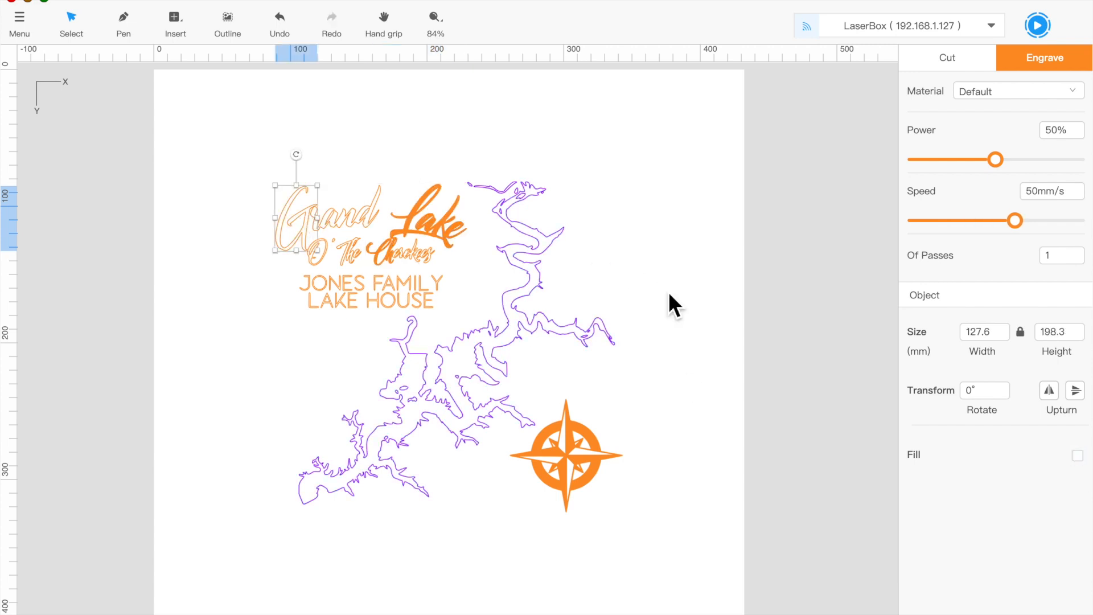
{"action": "left_click", "coordinate": [1078, 456]}
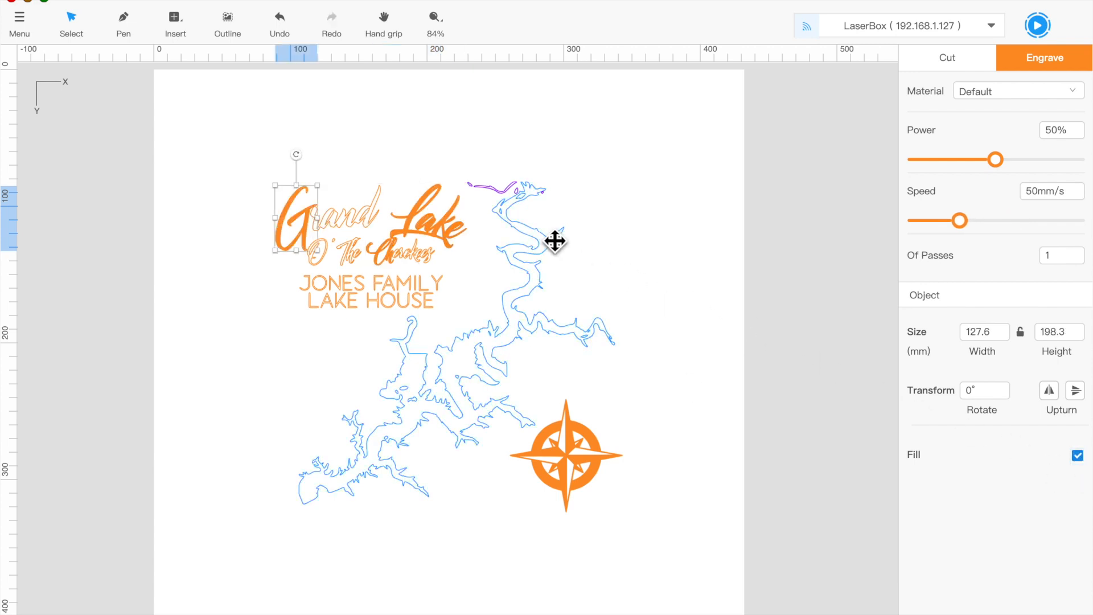
{"action": "left_click", "coordinate": [373, 224]}
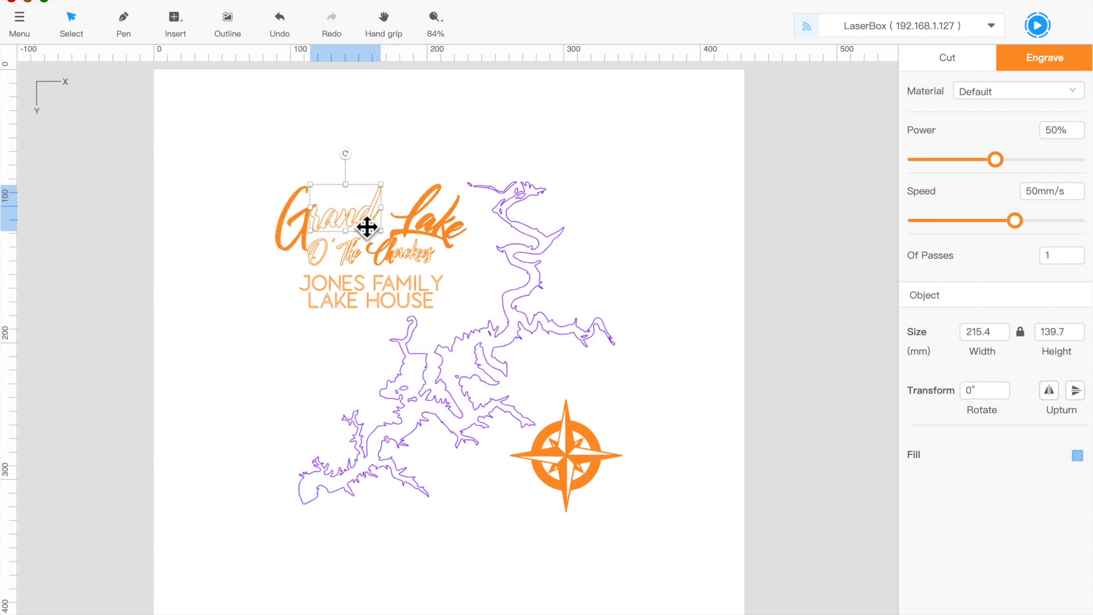
{"action": "left_click", "coordinate": [1077, 456]}
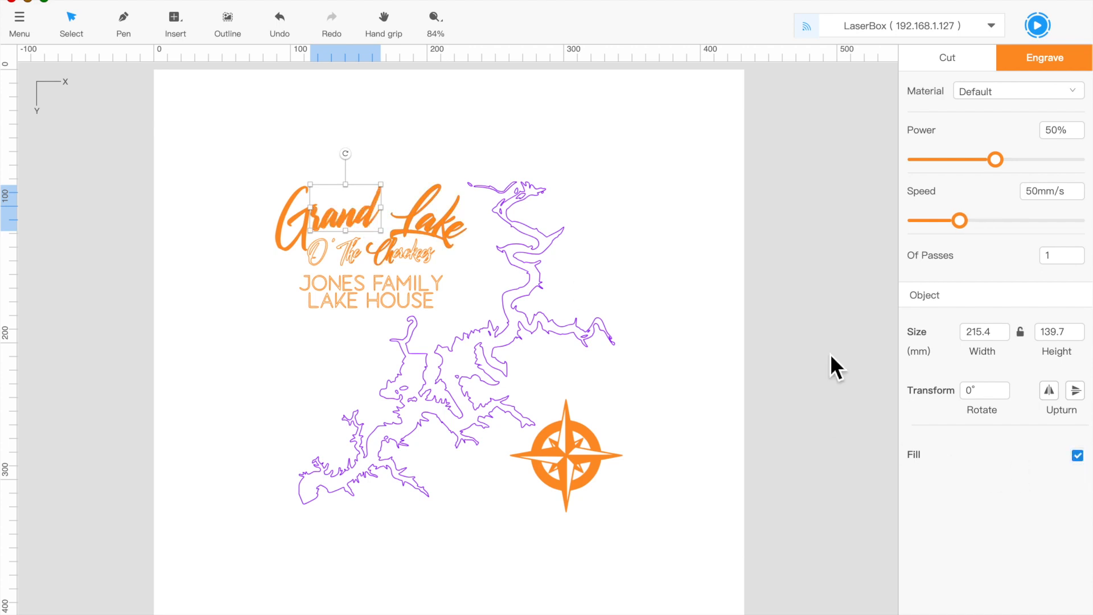
Step: Fill the subtitle's O, Cherokees and The lettering for engraving
{"action": "left_click", "coordinate": [322, 254]}
{"action": "left_click", "coordinate": [1077, 455]}
{"action": "left_click", "coordinate": [421, 263]}
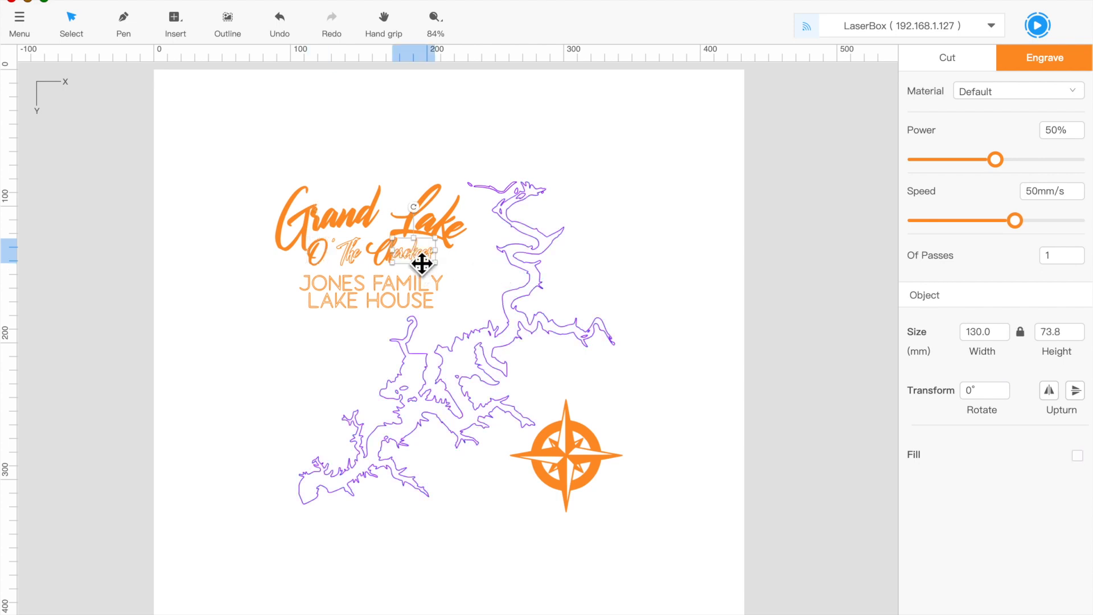
{"action": "left_click", "coordinate": [1077, 456]}
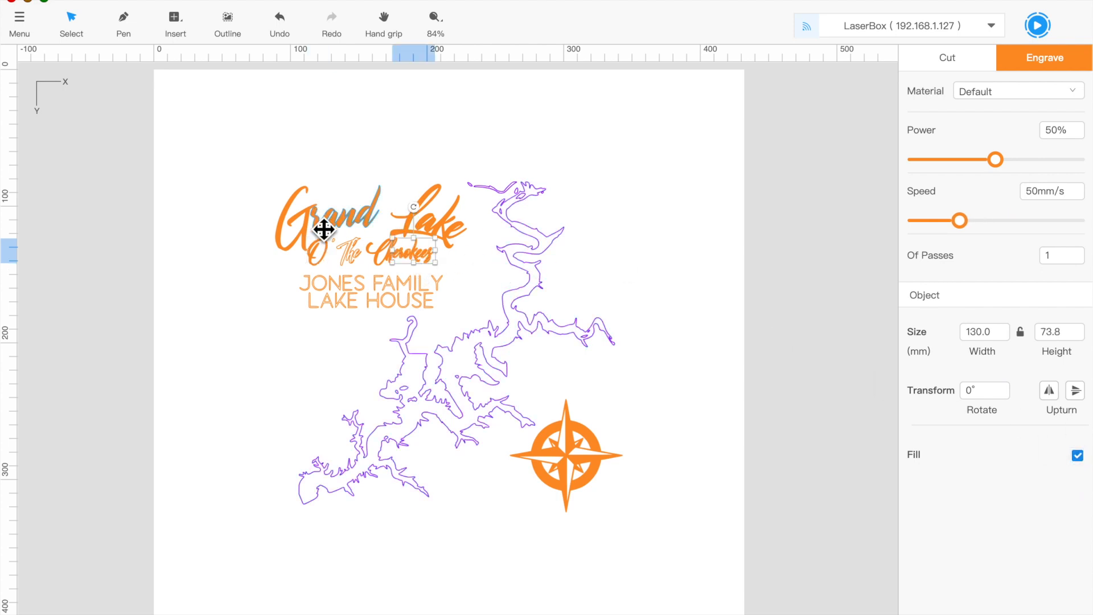
{"action": "left_click", "coordinate": [357, 258]}
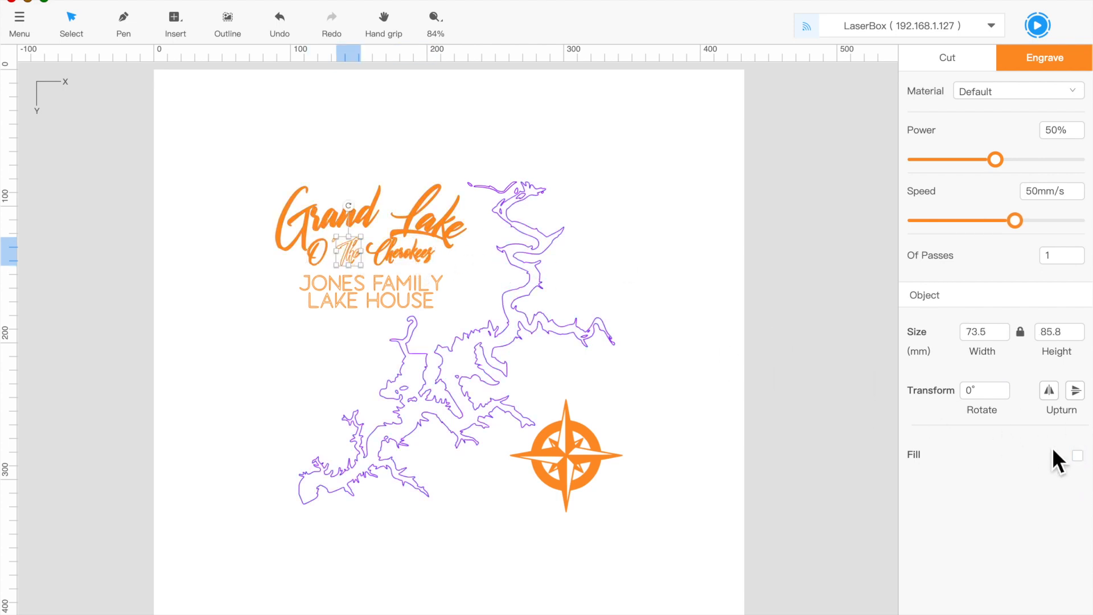
{"action": "left_click", "coordinate": [1078, 455]}
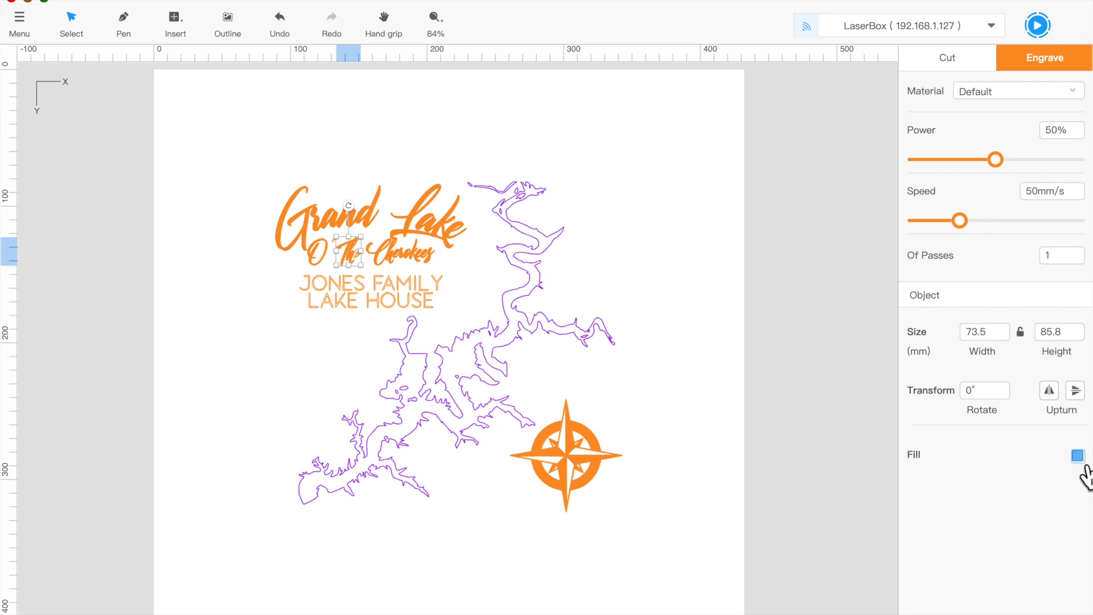
Step: Select the whole design, including the JONES FAMILY LAKE HOUSE text and lake outline
{"action": "left_click", "coordinate": [420, 288]}
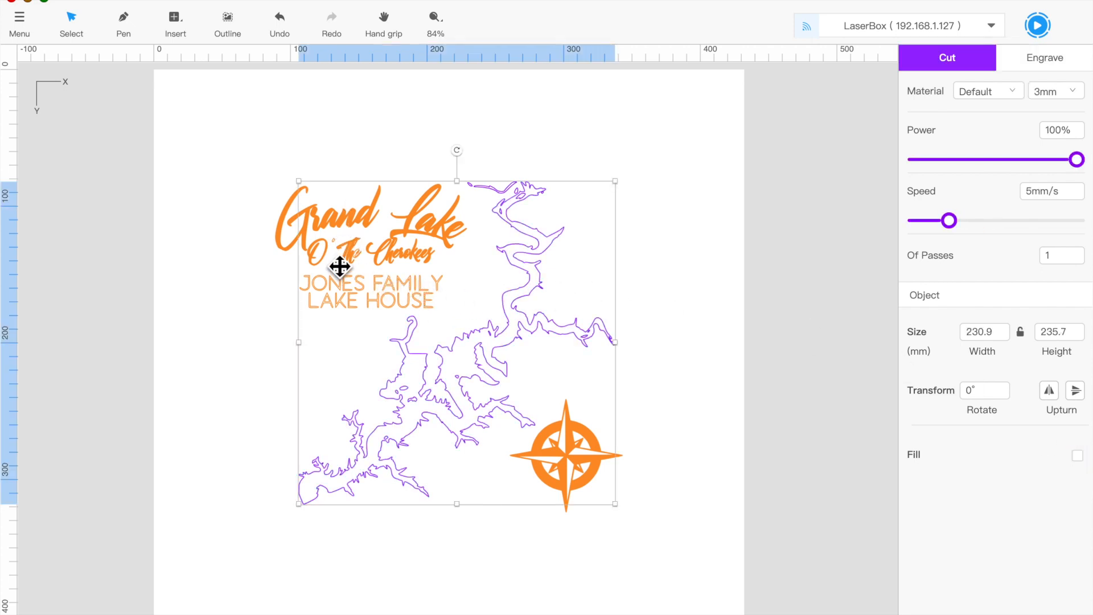
{"action": "left_click", "coordinate": [799, 398]}
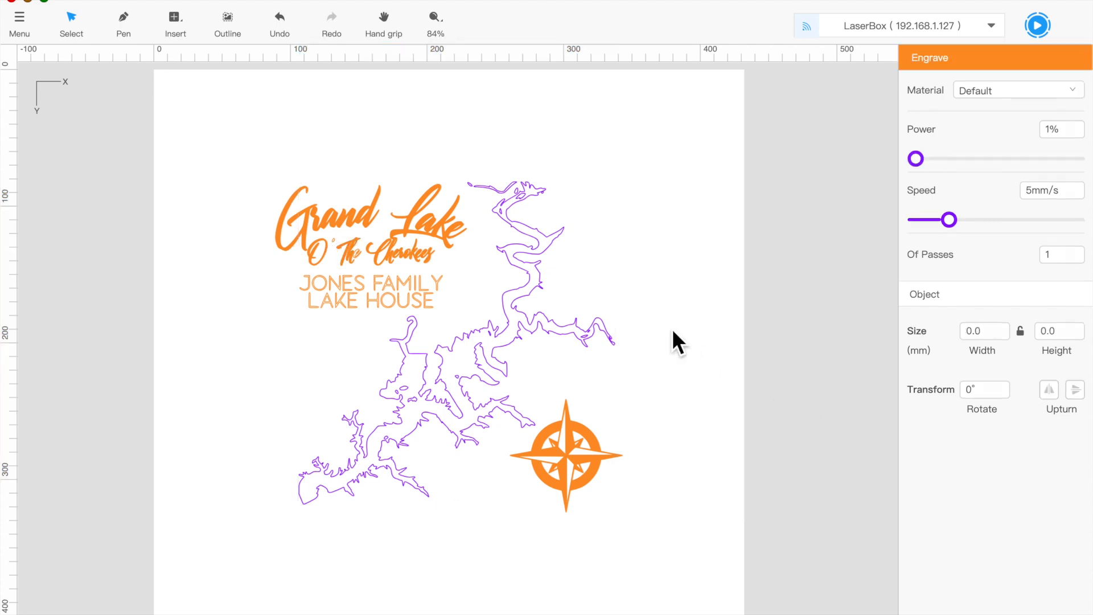
{"action": "left_click", "coordinate": [343, 246]}
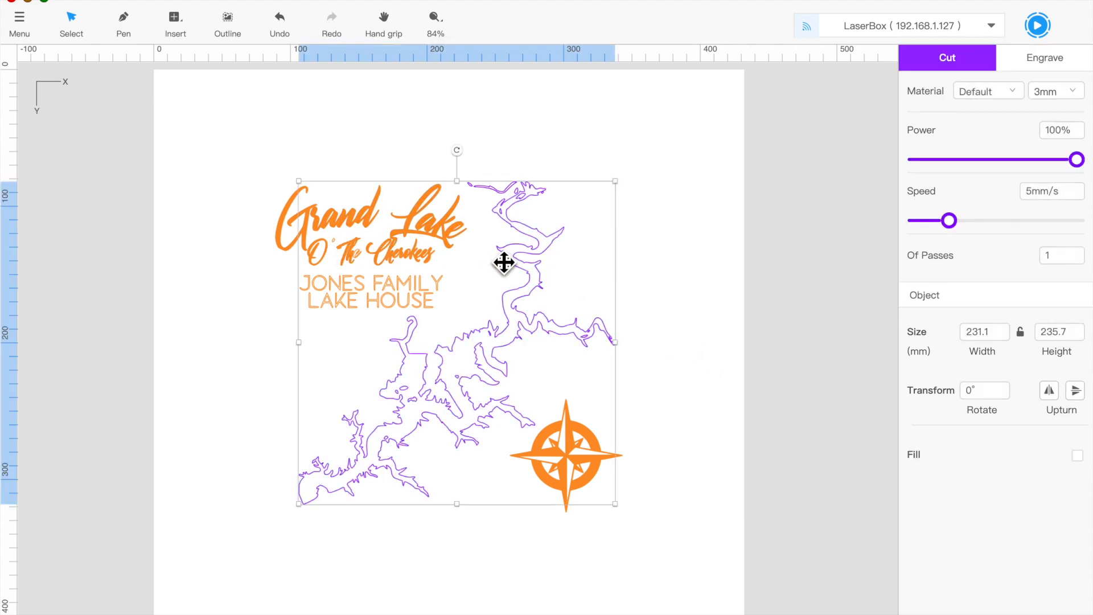
{"action": "left_click", "coordinate": [430, 291]}
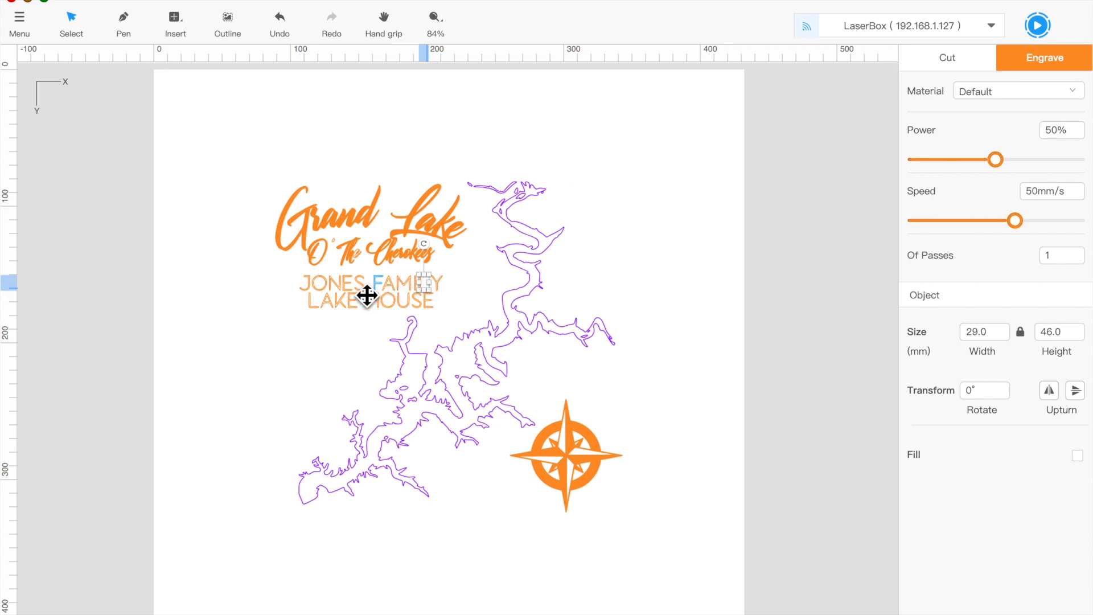
{"action": "left_click", "coordinate": [342, 291]}
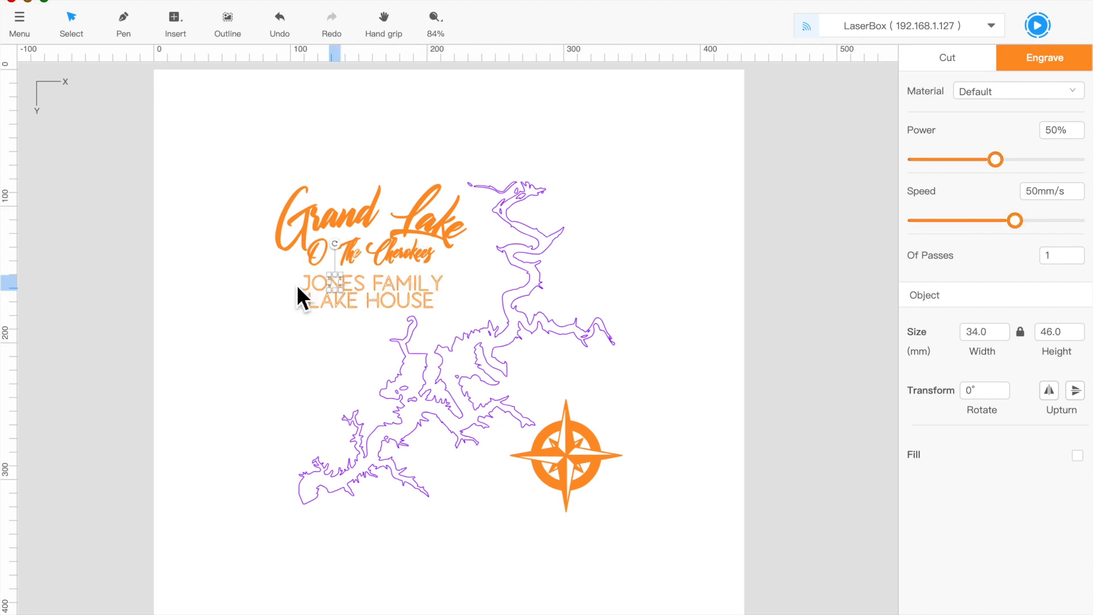
{"action": "left_click_drag", "start_coordinate": [298, 288], "coordinate": [451, 306]}
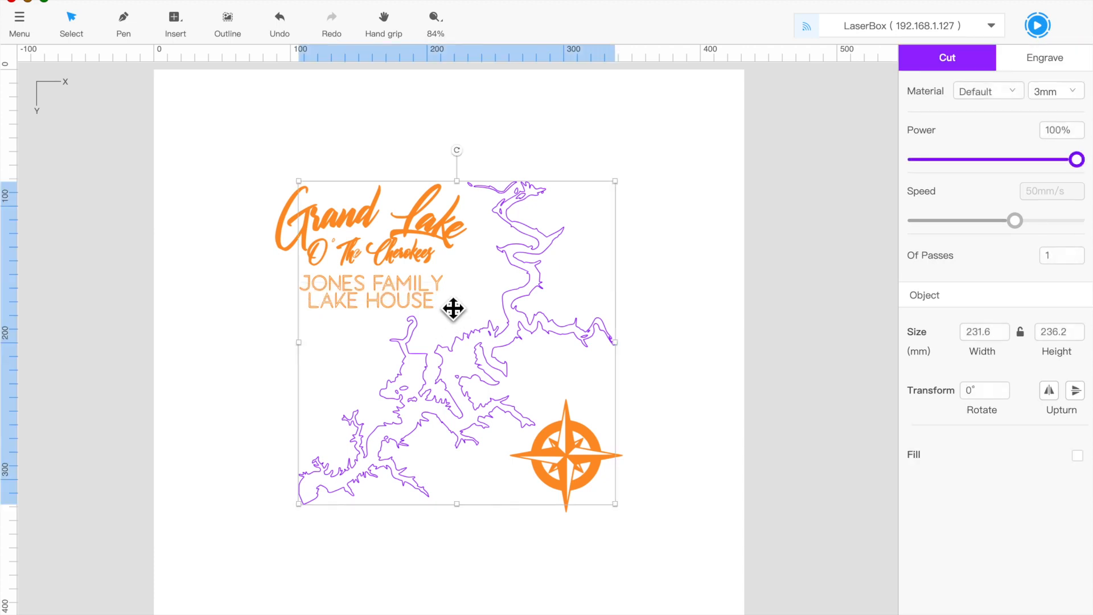
{"action": "left_click", "coordinate": [375, 131]}
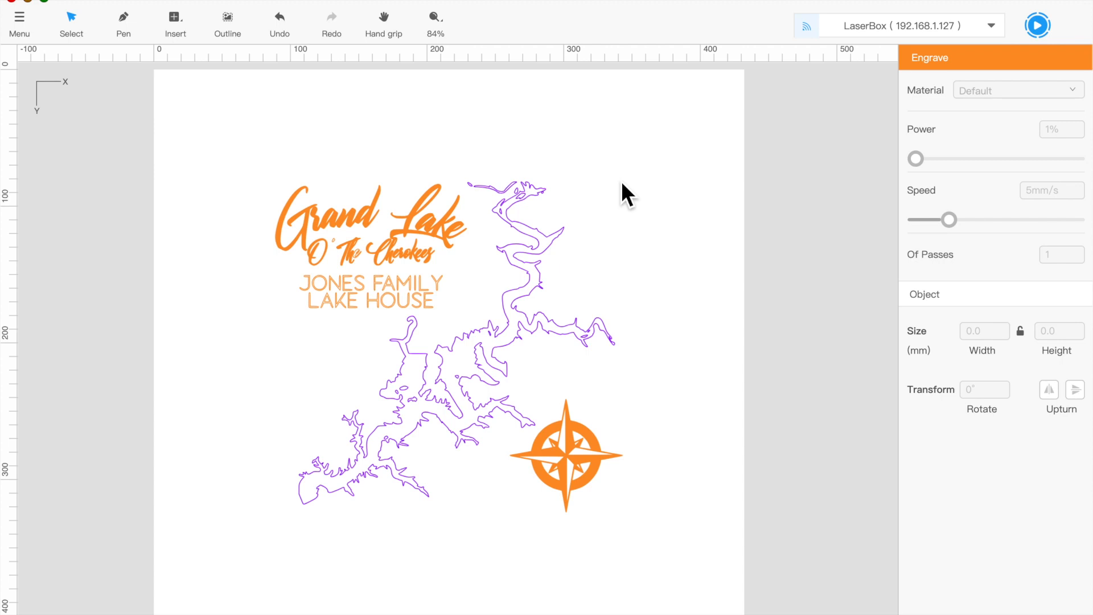
{"action": "left_click_drag", "start_coordinate": [568, 149], "coordinate": [506, 229]}
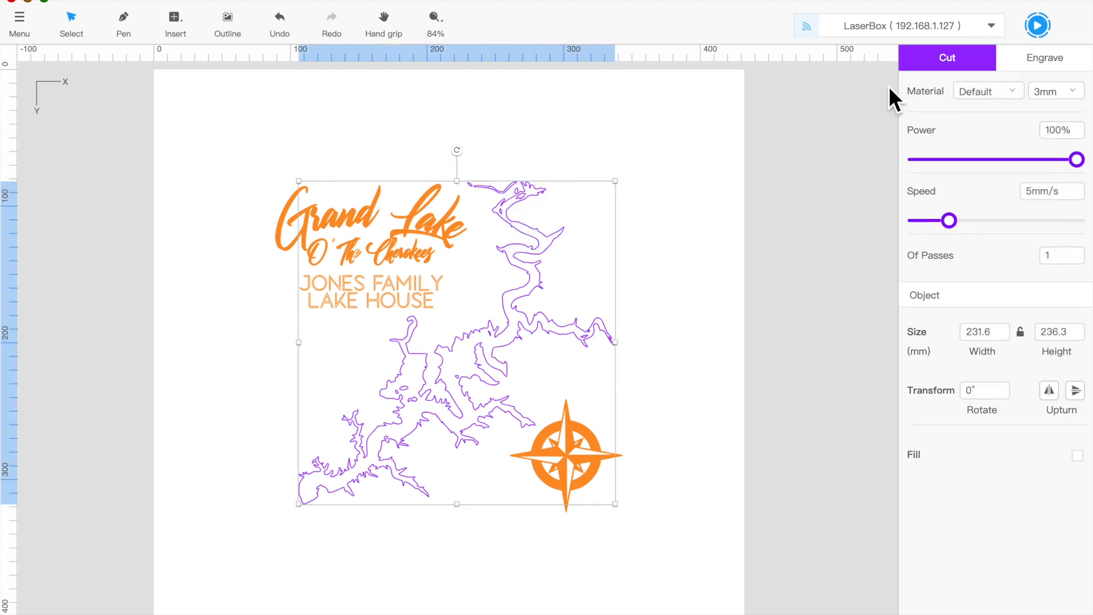
Step: Set the lake cut to 4mm Basswood with 2 passes and bring up the Working dialog
{"action": "left_click", "coordinate": [993, 92]}
{"action": "left_click", "coordinate": [1003, 142]}
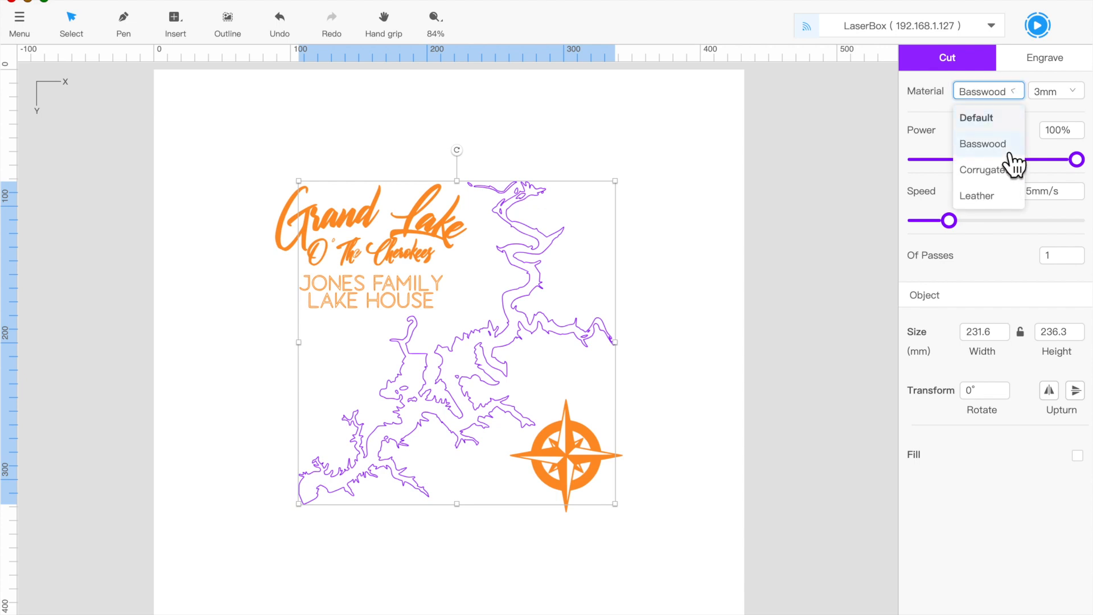
{"action": "left_click", "coordinate": [1050, 92]}
{"action": "left_click", "coordinate": [1059, 149]}
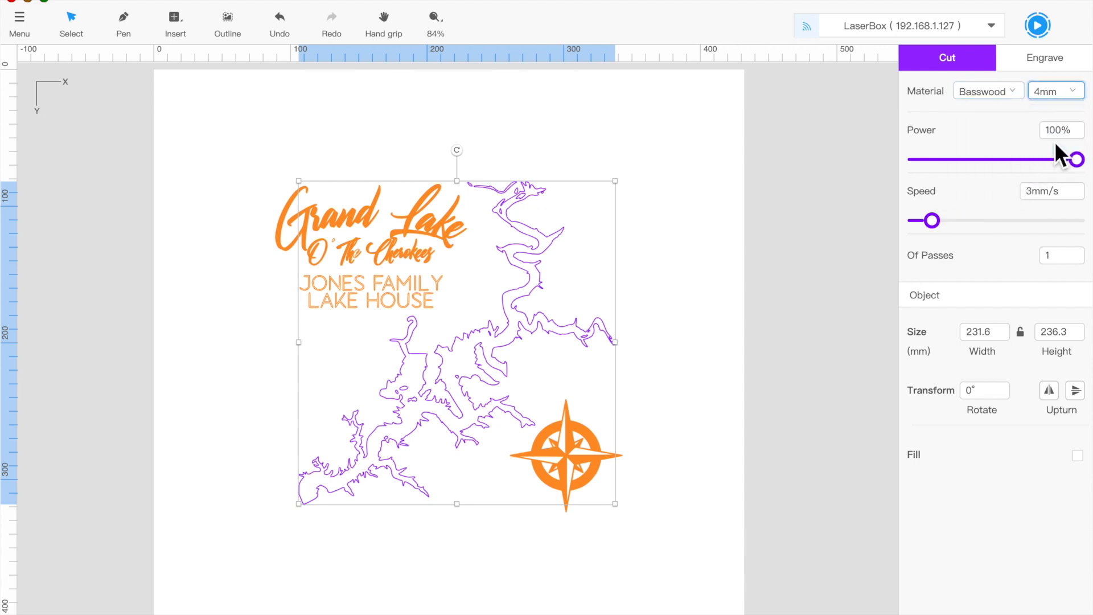
{"action": "left_click", "coordinate": [1078, 252]}
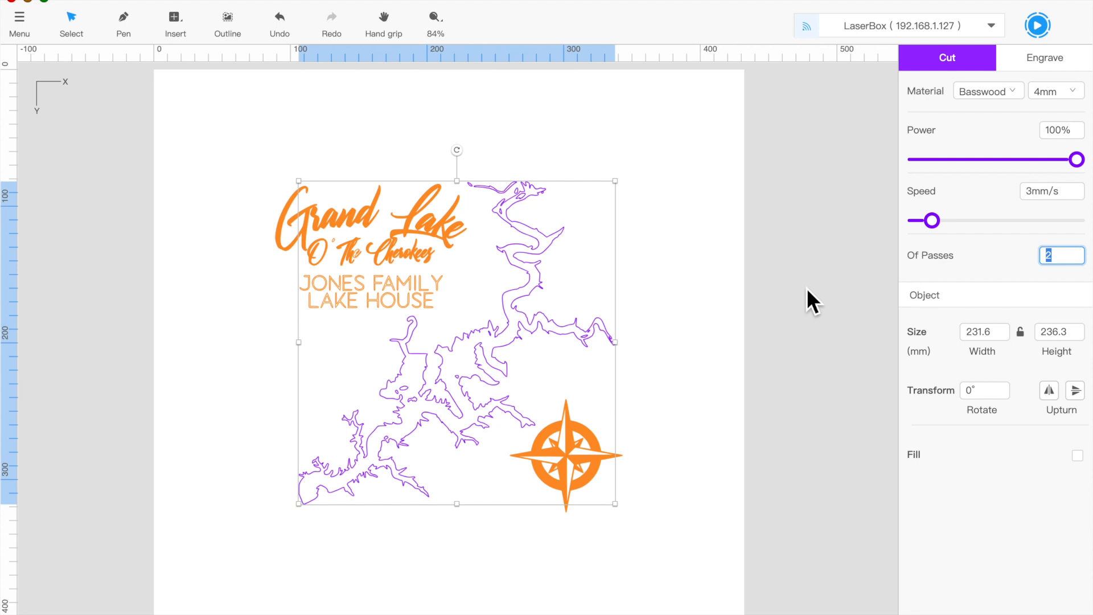
{"action": "left_click", "coordinate": [1042, 29]}
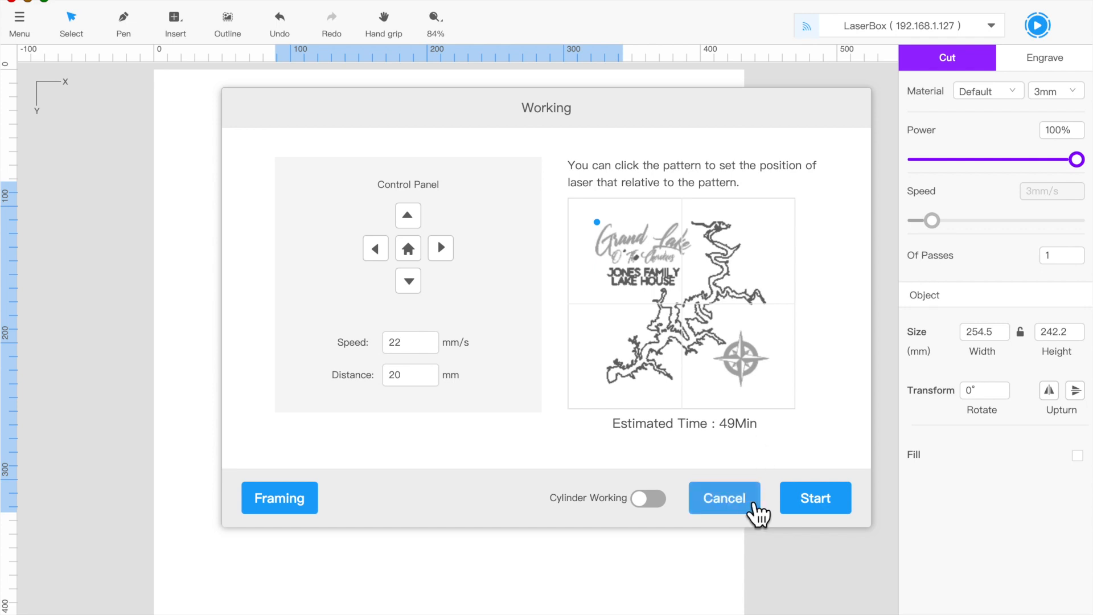
Step: Start the Grand Lake laser job, then cancel it once progress begins
{"action": "left_click", "coordinate": [828, 515]}
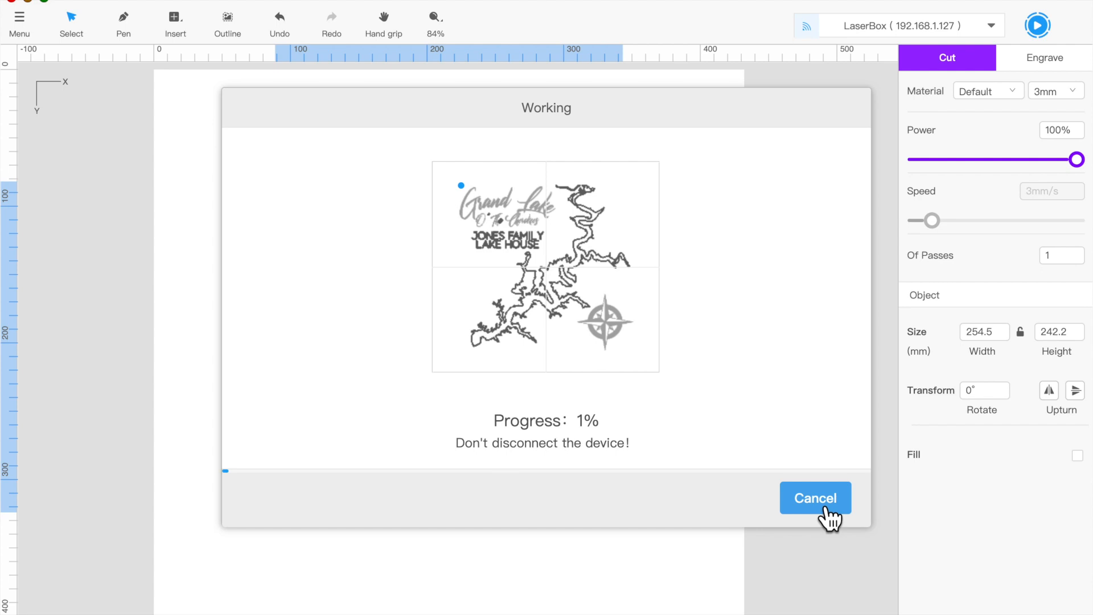
{"action": "left_click", "coordinate": [824, 508]}
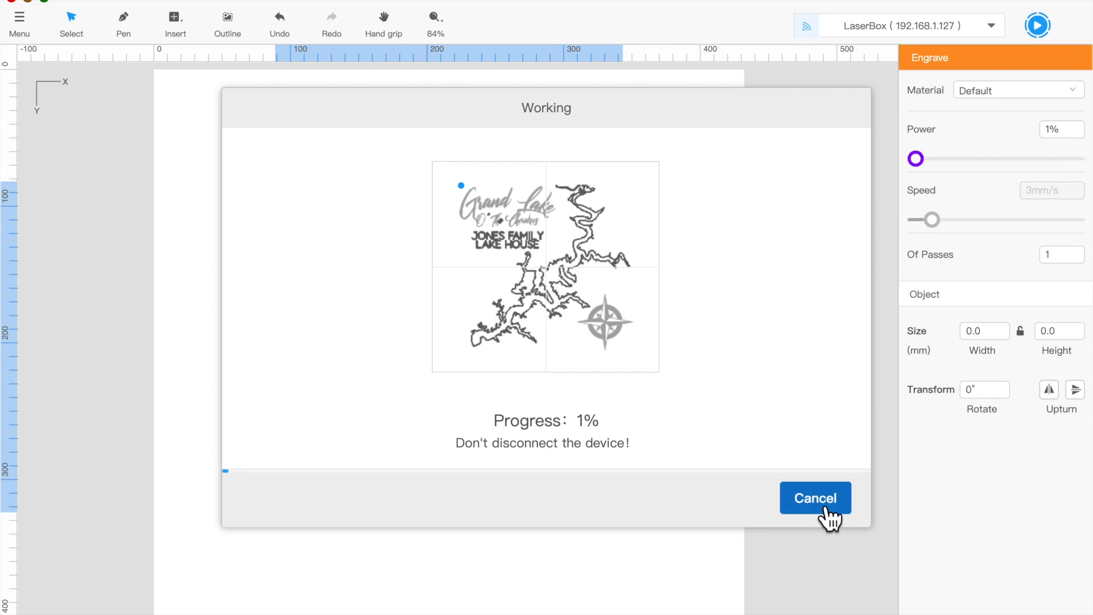